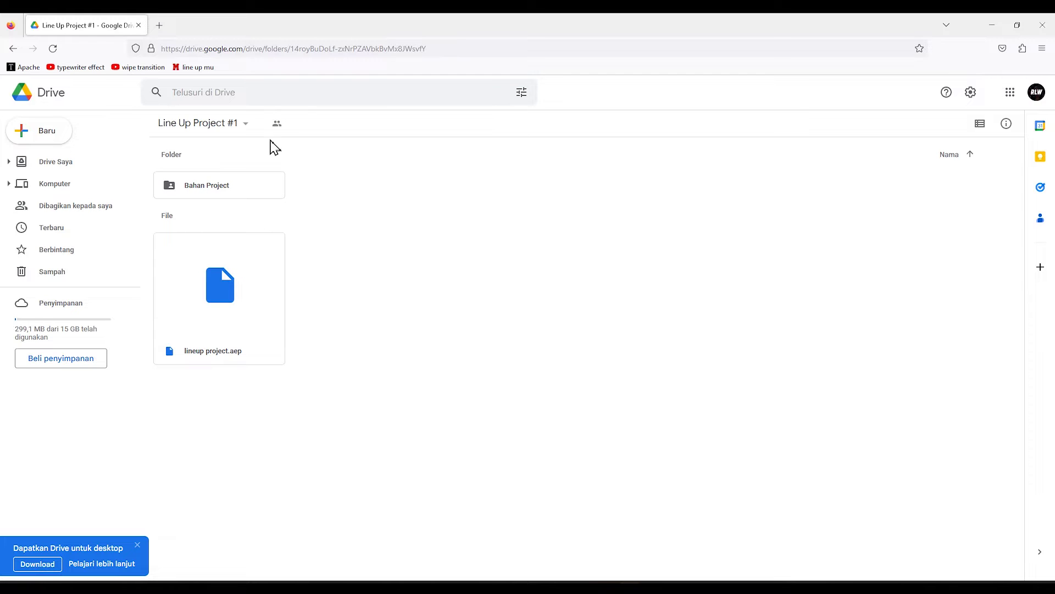
# - Download the Line Up Project #1 folder from Drive and show the downloaded archive in its folder
pyautogui.click(222, 124)
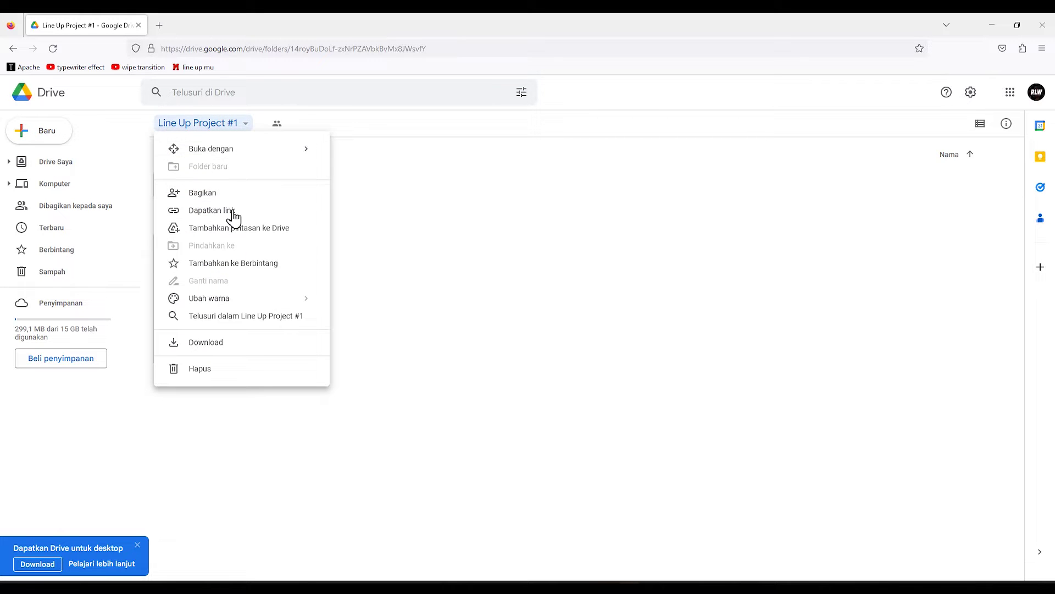
pyautogui.click(227, 343)
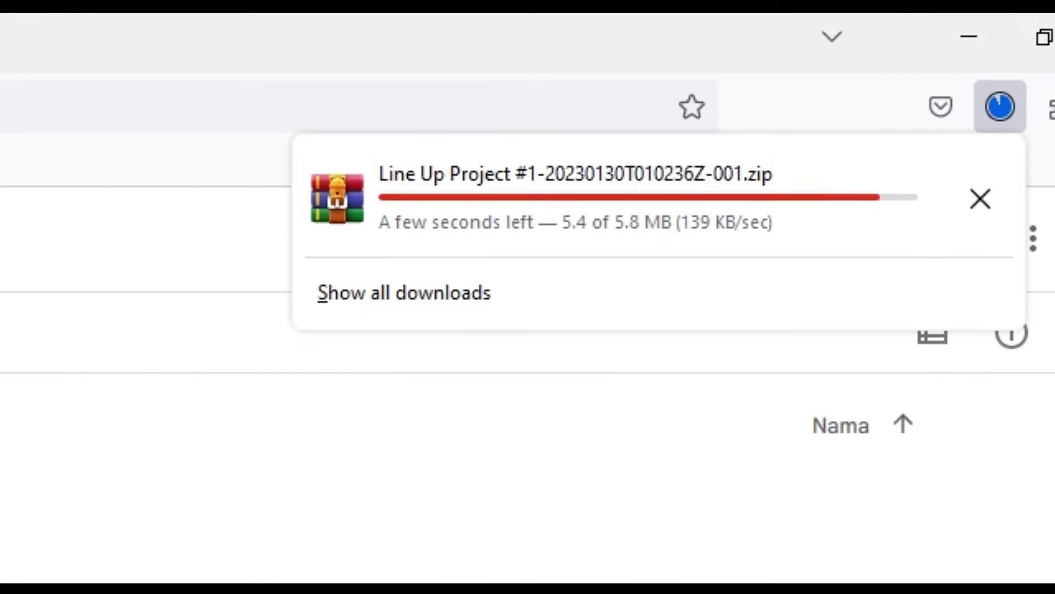
pyautogui.click(1004, 193)
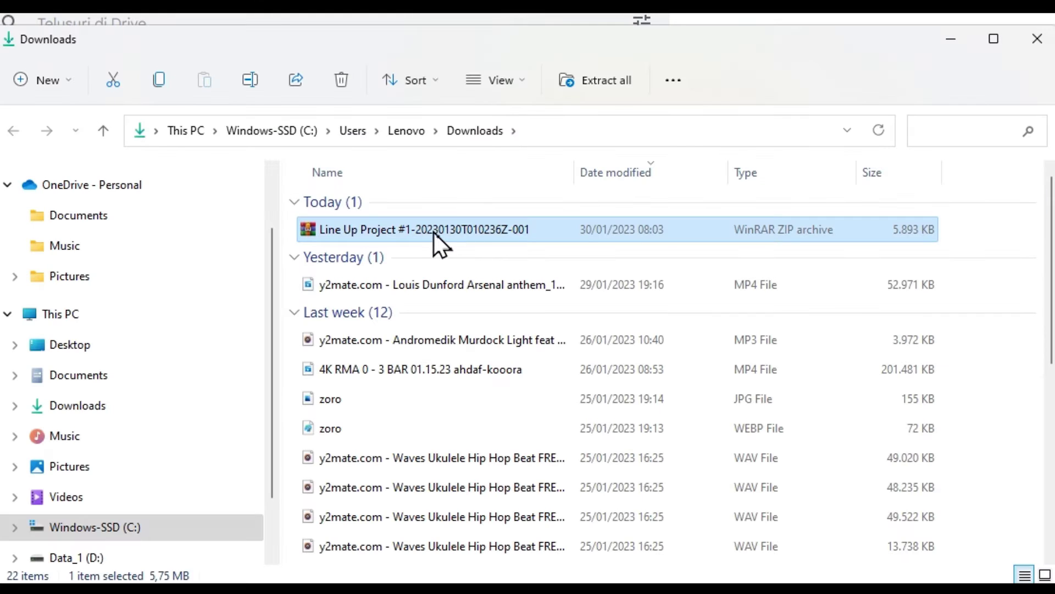
# - Extract the downloaded Line Up Project #1 ZIP archive into the Downloads folder
pyautogui.rightClick(372, 231)
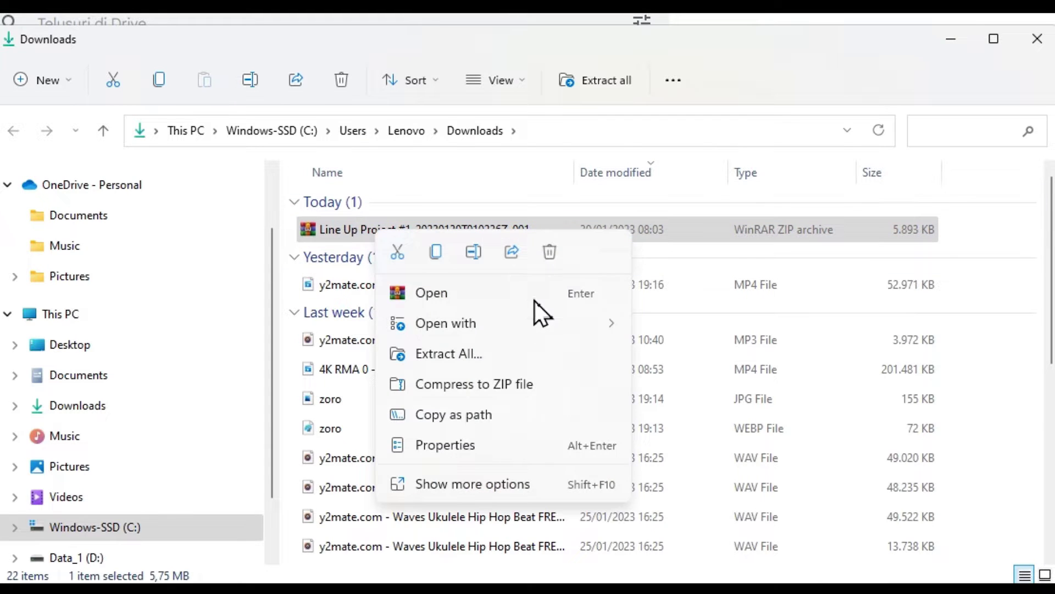
pyautogui.click(528, 354)
pyautogui.click(804, 580)
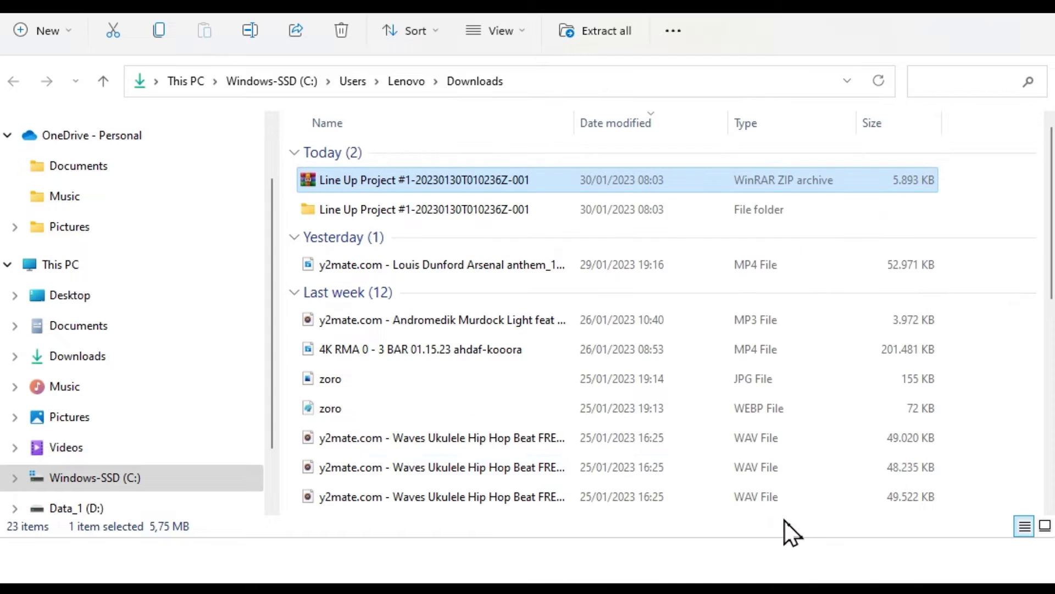
# - Find the font file in the extracted project's folders and install Futura Maxi CG Bold
pyautogui.doubleClick(490, 213)
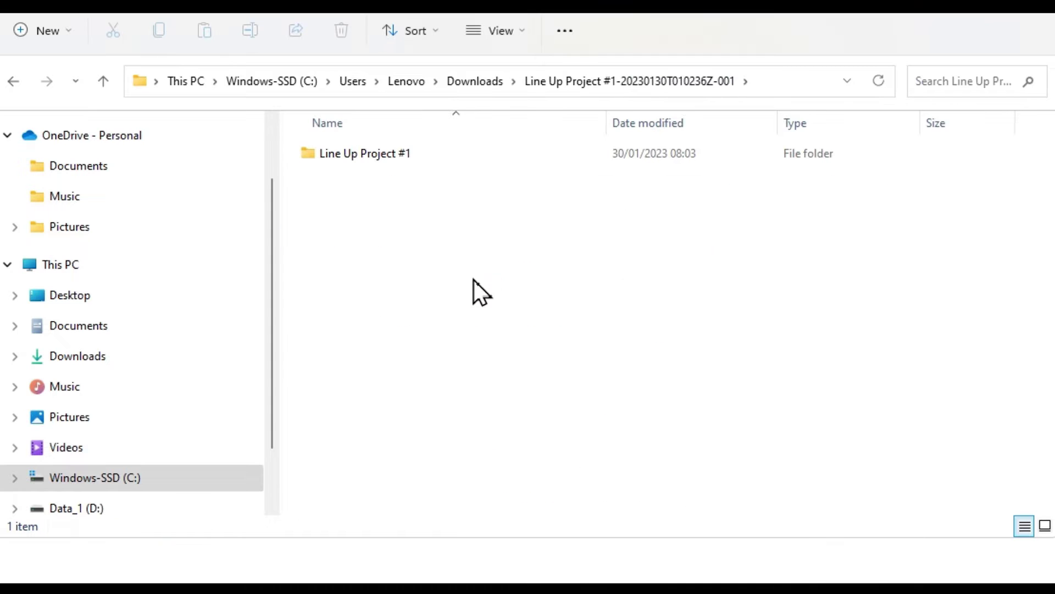
pyautogui.doubleClick(381, 162)
pyautogui.doubleClick(371, 162)
pyautogui.doubleClick(354, 195)
pyautogui.doubleClick(377, 154)
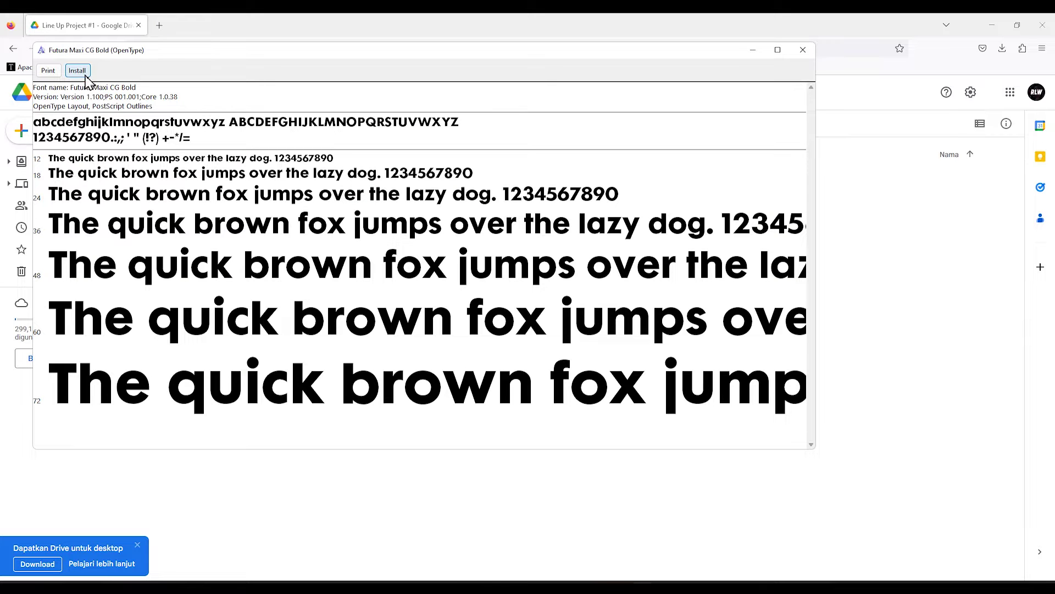
pyautogui.click(85, 75)
pyautogui.click(554, 308)
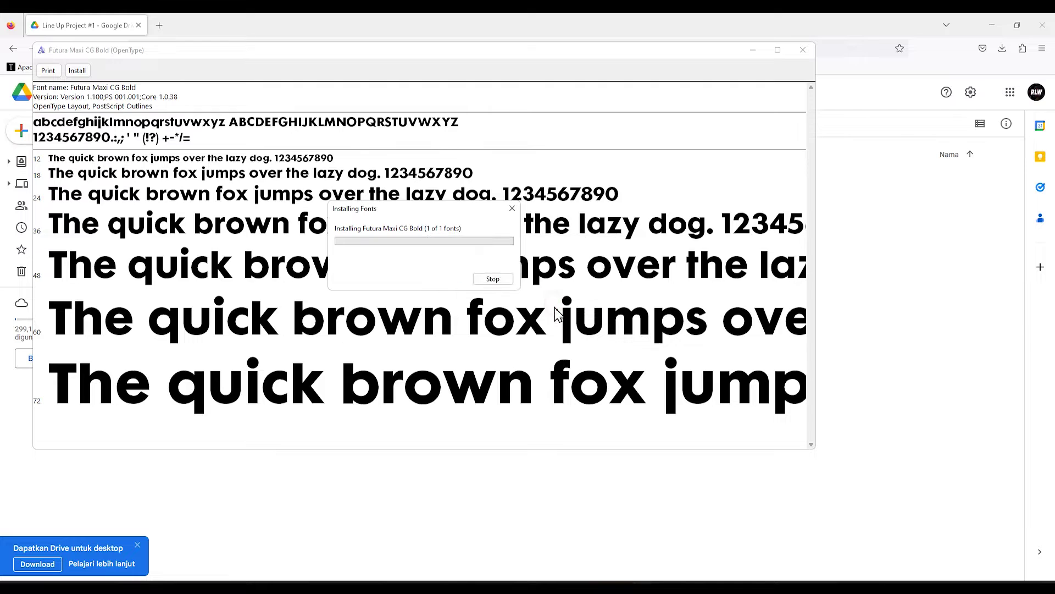
pyautogui.click(803, 50)
# - Return to the extracted Line Up Project #1 folder and open the lineup project file in After Effects
pyautogui.click(476, 157)
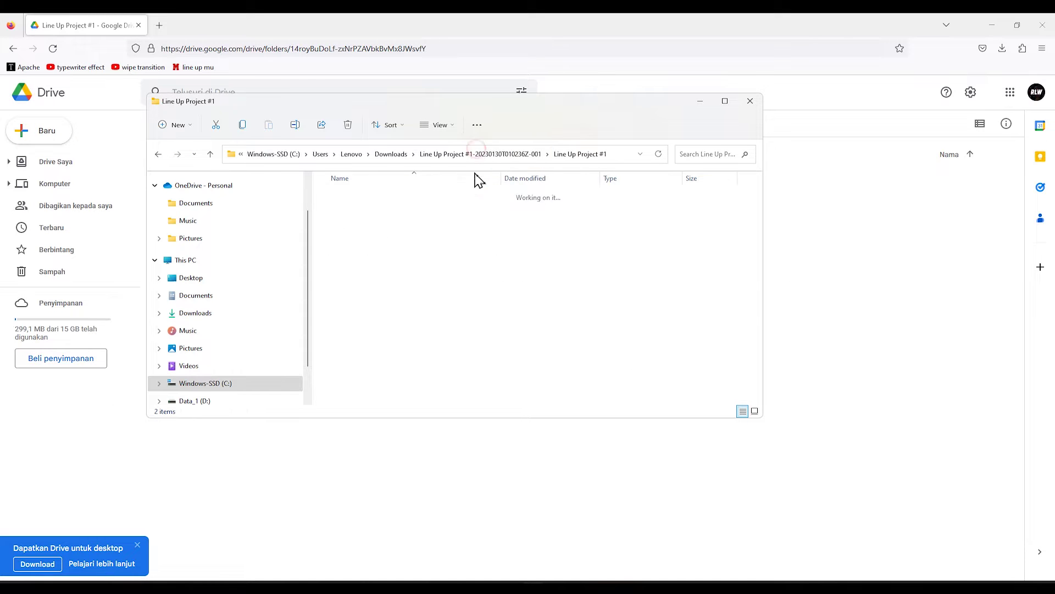
pyautogui.click(372, 216)
pyautogui.doubleClick(372, 215)
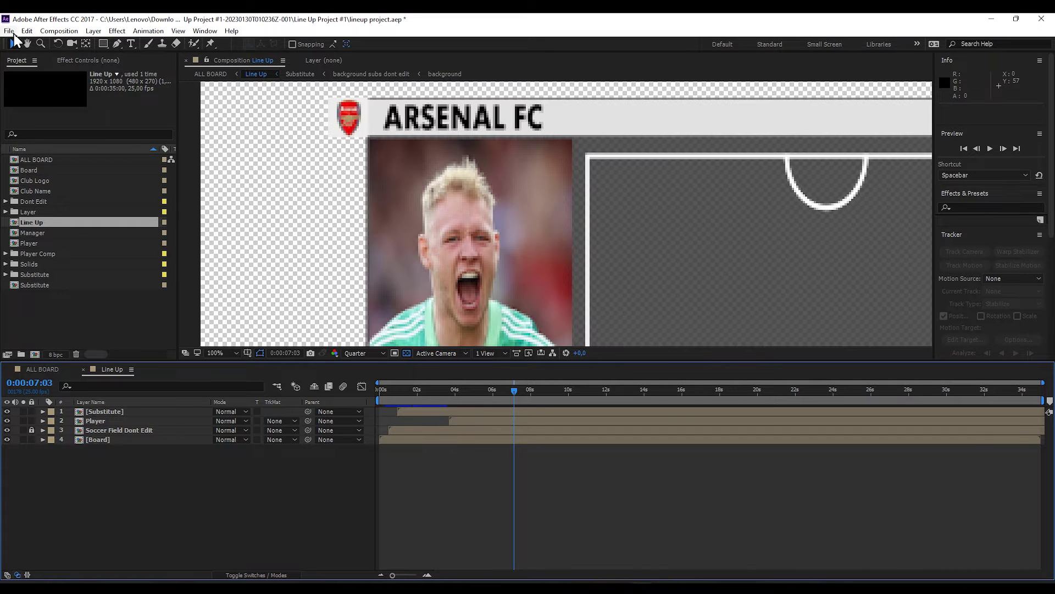
# - Save a copy of the project under the name "lineup project mu"
pyautogui.click(11, 32)
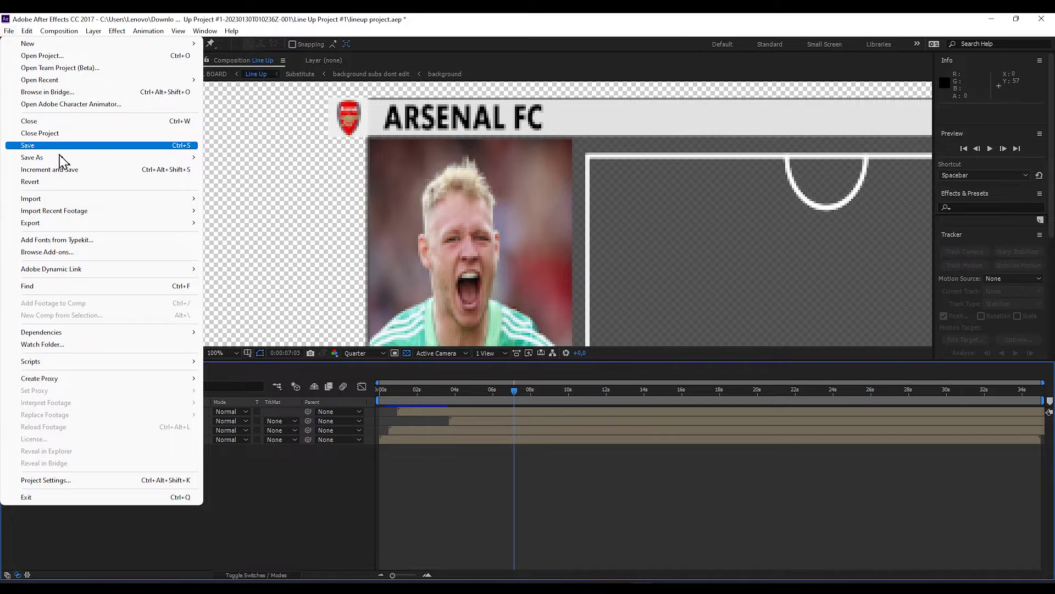
pyautogui.moveTo(65, 159)
pyautogui.click(245, 160)
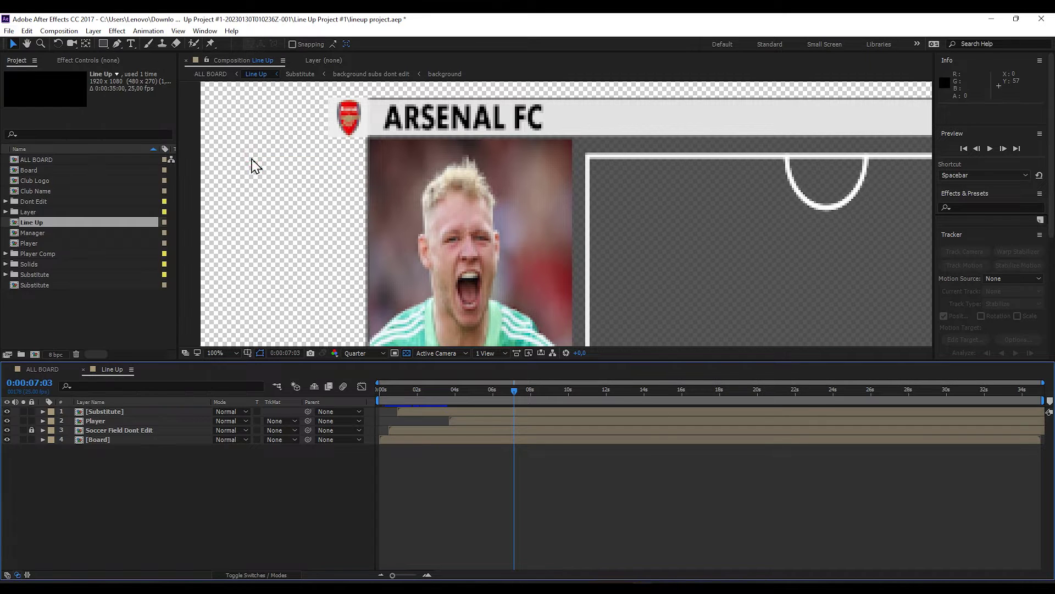
pyautogui.click(176, 244)
pyautogui.write('mu')
pyautogui.press('Return')
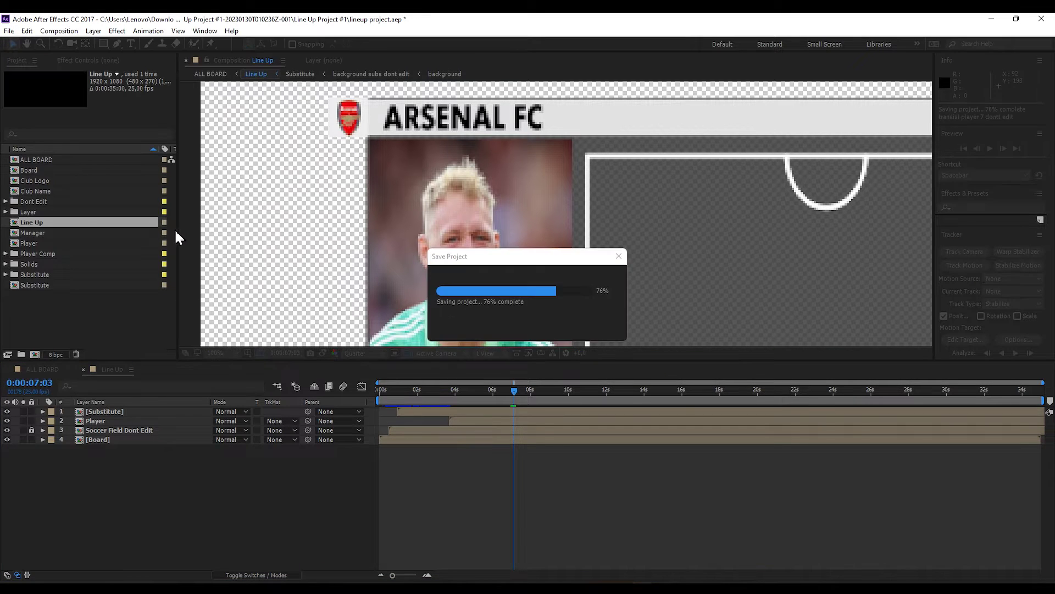
# - Import all the images in the Mu folder, from antony through weghorts, as footage
pyautogui.click(95, 326)
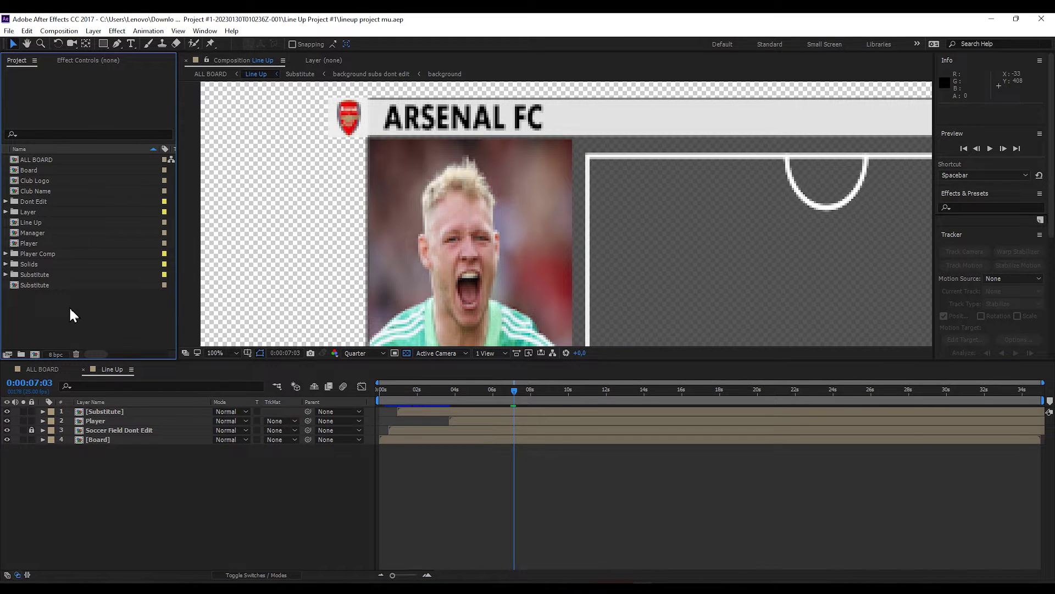
pyautogui.doubleClick(70, 311)
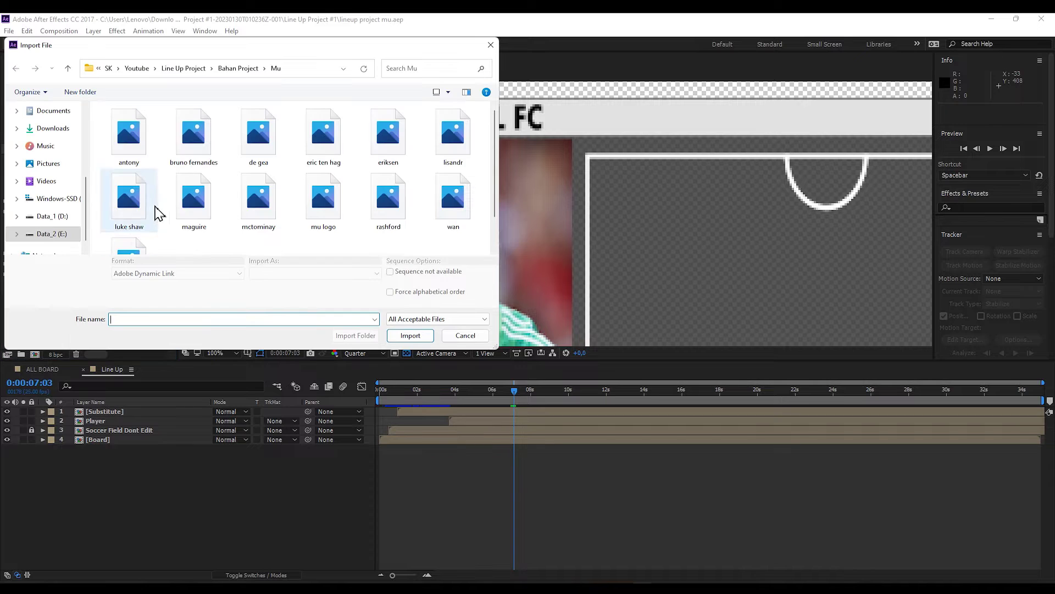
pyautogui.click(138, 134)
pyautogui.scroll(-1, 140, 148)
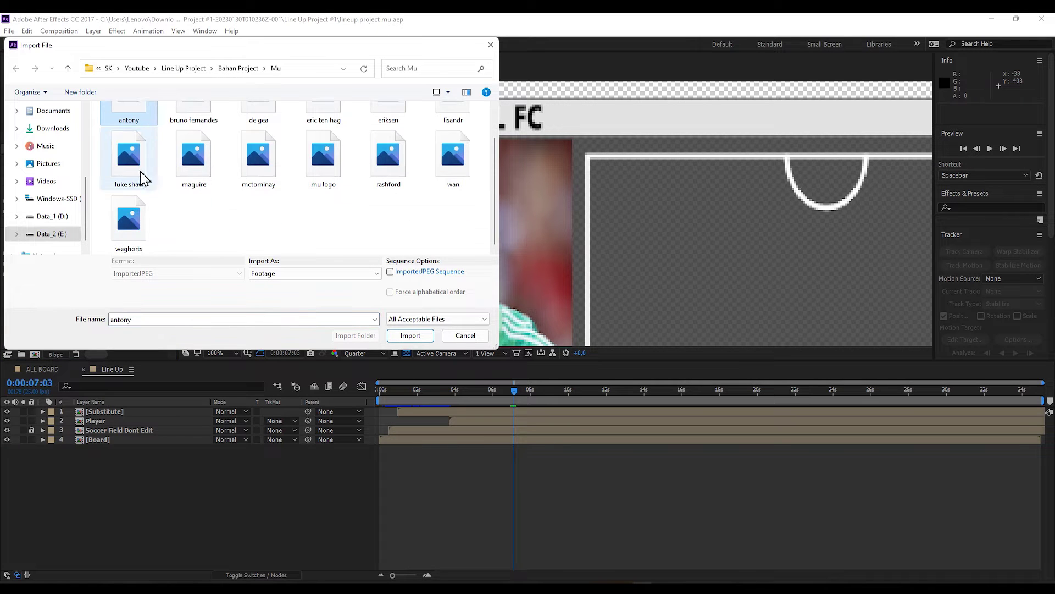
pyautogui.keyDown('shift'); pyautogui.click(132, 225); pyautogui.keyUp('shift')
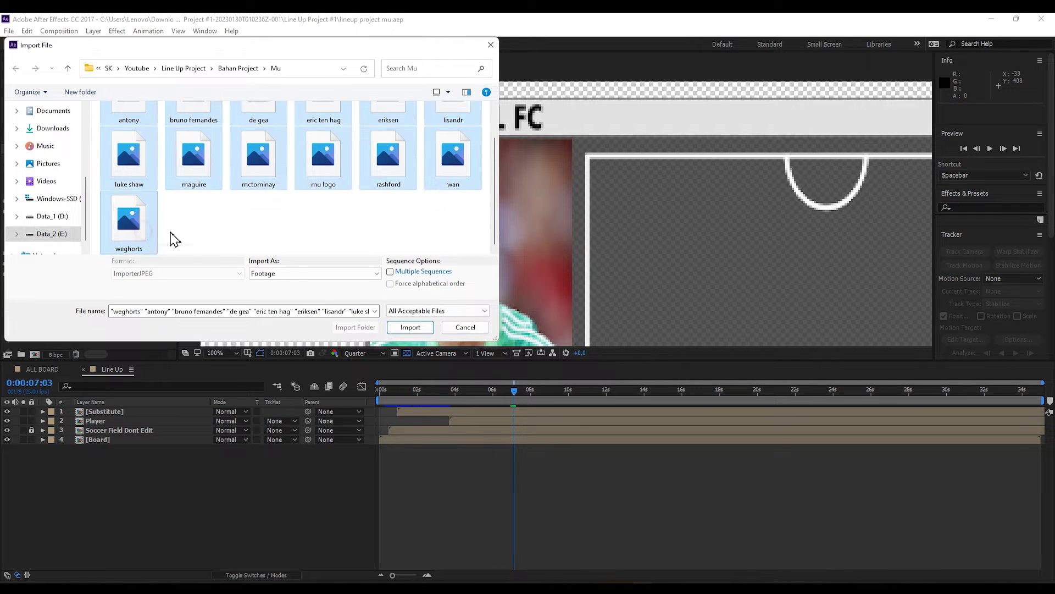
pyautogui.click(410, 328)
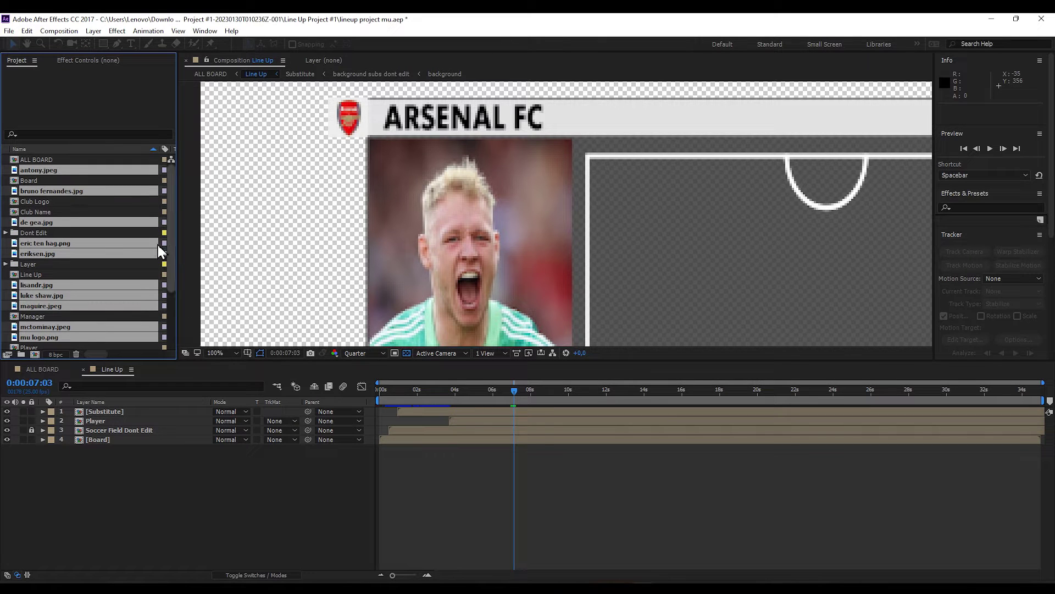
# - Create a new project folder named "Layer Mu"
pyautogui.scroll(-3, 79, 258)
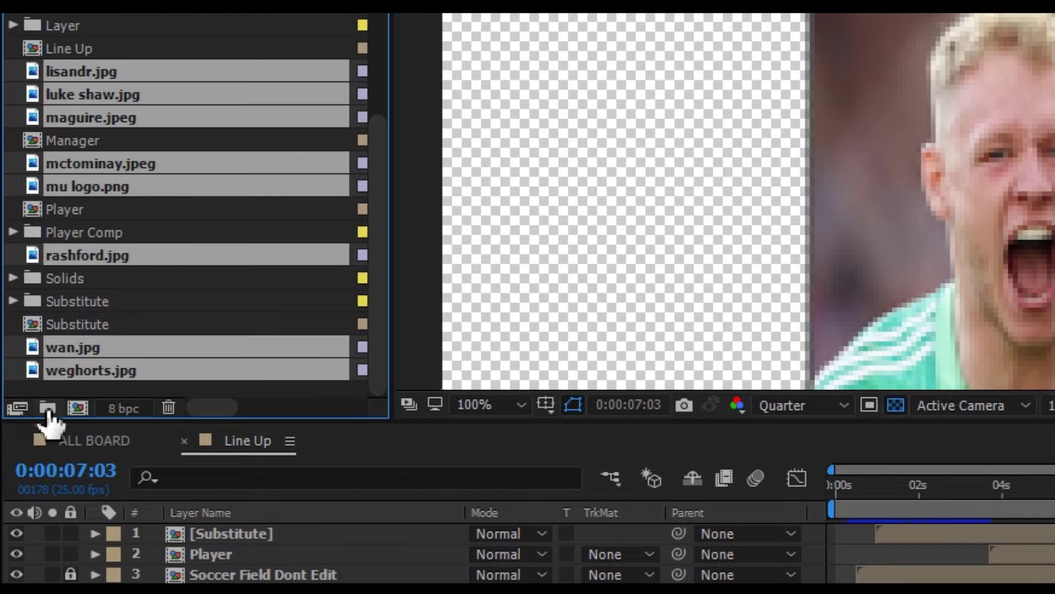
pyautogui.click(48, 410)
pyautogui.write('La')
pyautogui.press('Return')
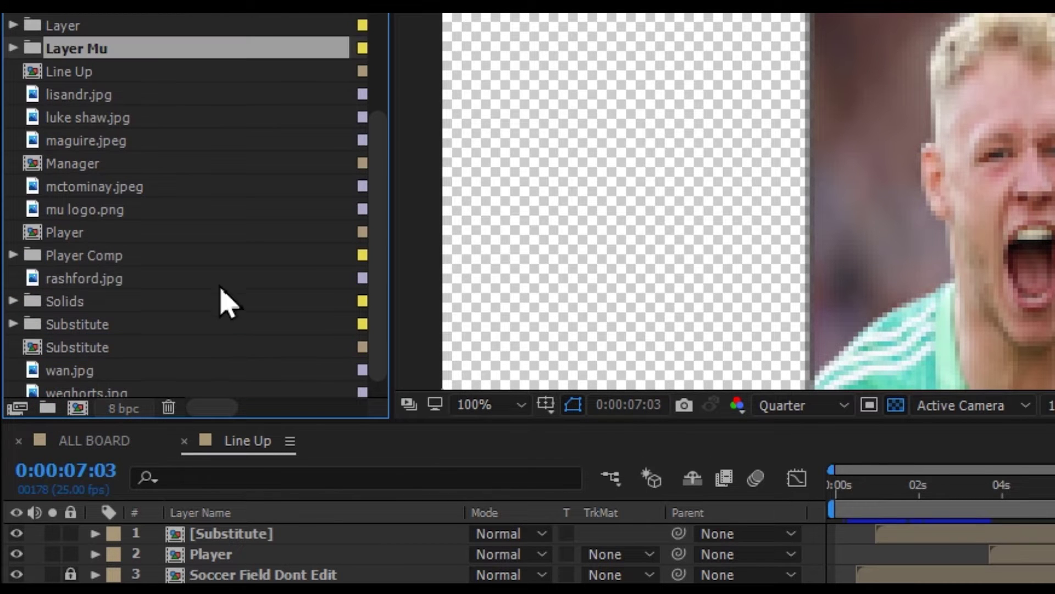
# - Move all the imported Manchester United player, manager and logo images into the Layer Mu folder and check its contents
pyautogui.scroll(3, 132, 122)
pyautogui.click(50, 172)
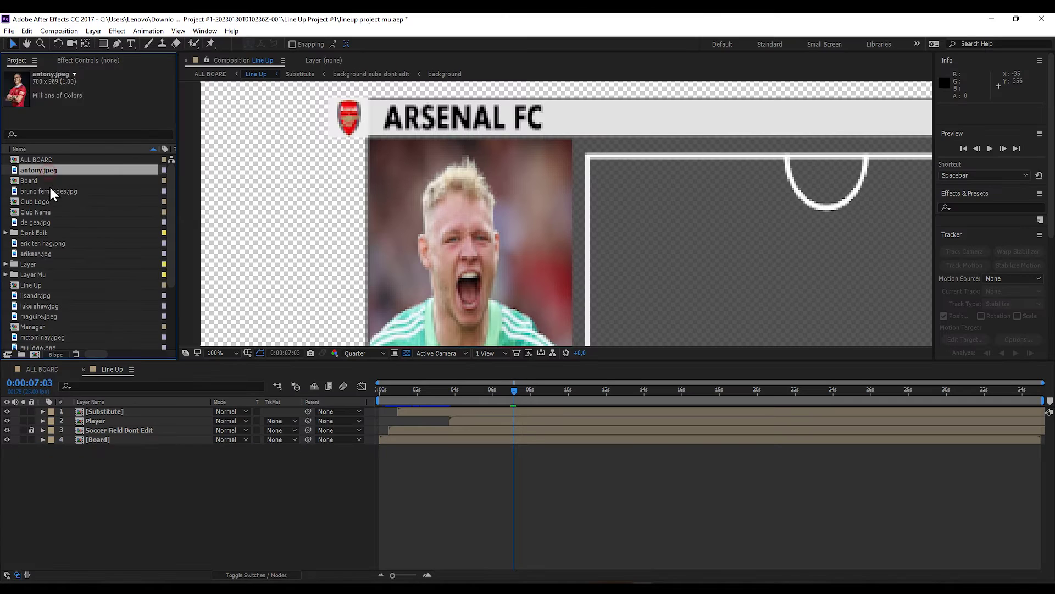
pyautogui.keyDown('ctrl'); pyautogui.click(50, 191); pyautogui.keyUp('ctrl')
pyautogui.keyDown('ctrl'); pyautogui.click(46, 223); pyautogui.keyUp('ctrl')
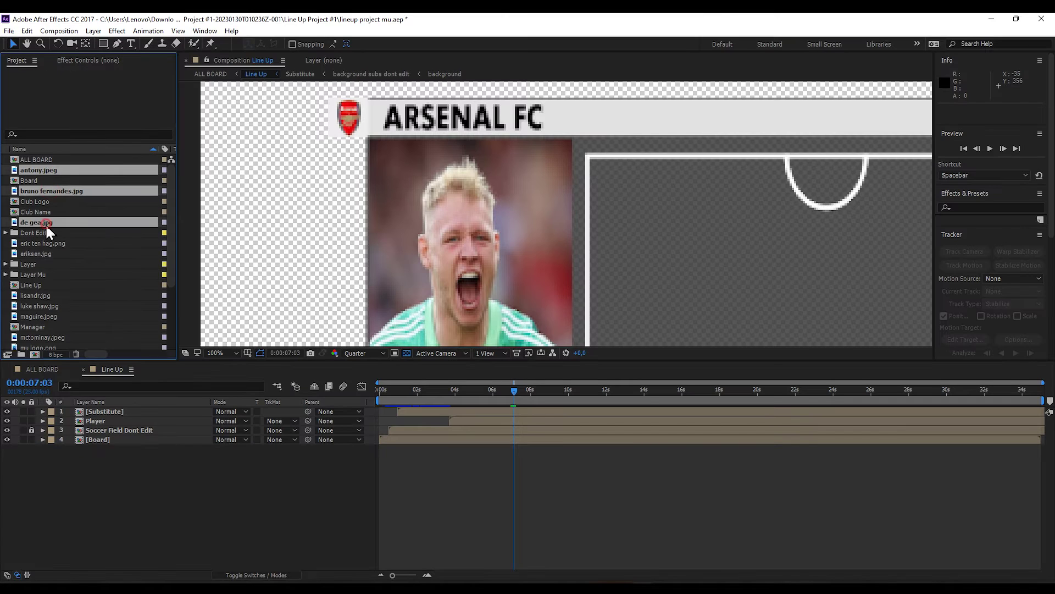
pyautogui.keyDown('ctrl'); pyautogui.click(44, 243); pyautogui.keyUp('ctrl')
pyautogui.keyDown('ctrl'); pyautogui.click(43, 254); pyautogui.keyUp('ctrl')
pyautogui.keyDown('ctrl'); pyautogui.click(41, 296); pyautogui.keyUp('ctrl')
pyautogui.keyDown('ctrl'); pyautogui.click(40, 307); pyautogui.keyUp('ctrl')
pyautogui.scroll(-1, 39, 319)
pyautogui.click(40, 308)
pyautogui.keyDown('ctrl'); pyautogui.click(40, 316); pyautogui.keyUp('ctrl')
pyautogui.scroll(-2, 41, 307)
pyautogui.keyDown('ctrl'); pyautogui.click(41, 285); pyautogui.keyUp('ctrl')
pyautogui.scroll(1, 44, 292)
pyautogui.keyDown('ctrl'); pyautogui.click(37, 232); pyautogui.keyUp('ctrl')
pyautogui.keyDown('ctrl'); pyautogui.click(41, 243); pyautogui.keyUp('ctrl')
pyautogui.keyDown('ctrl'); pyautogui.click(47, 253); pyautogui.keyUp('ctrl')
pyautogui.moveTo(47, 255); pyautogui.dragTo(41, 280)
pyautogui.click(7, 220)
pyautogui.click(6, 220)
# - Scrub the Line Up composition from its start to 0:00:04:02 and open the nested Board composition
pyautogui.click(379, 389)
pyautogui.scroll(-4, 496, 244)
pyautogui.moveTo(496, 244); pyautogui.dragTo(417, 229)
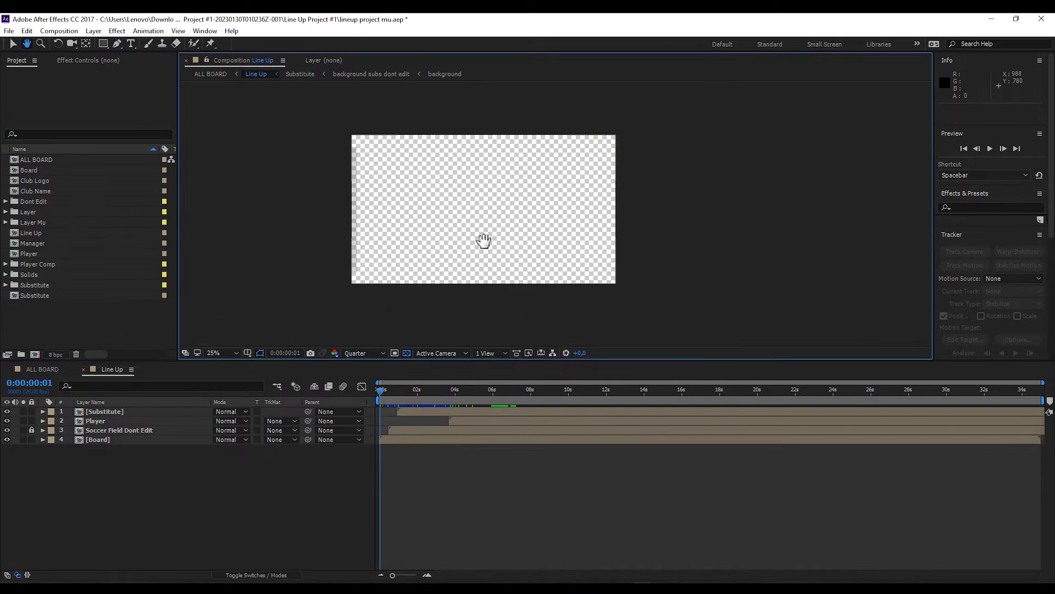
pyautogui.press('v')
pyautogui.moveTo(380, 390); pyautogui.dragTo(445, 400)
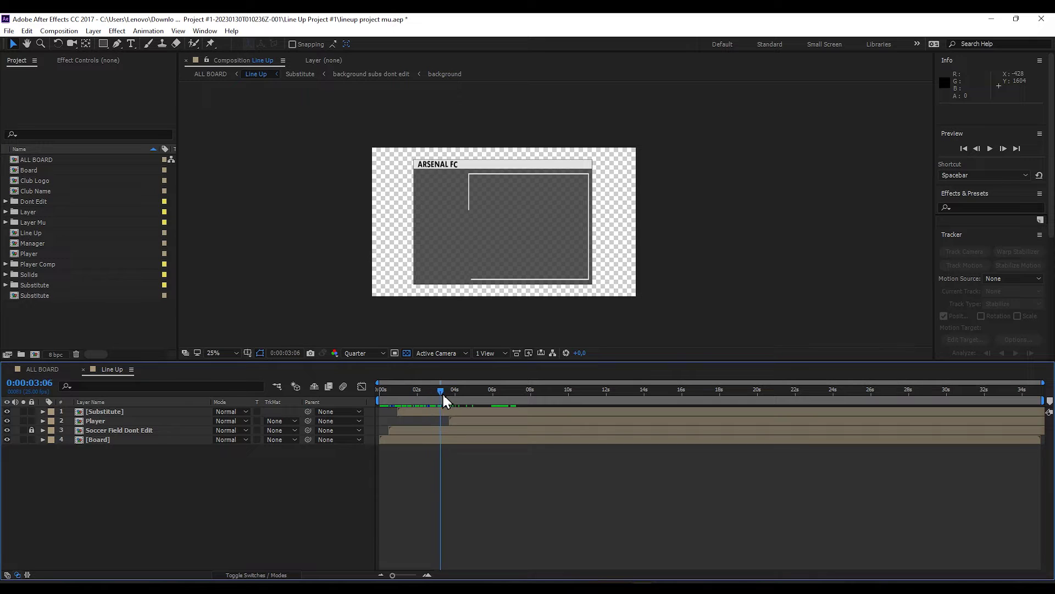
pyautogui.click(419, 441)
pyautogui.click(419, 481)
pyautogui.click(427, 439)
pyautogui.doubleClick(430, 442)
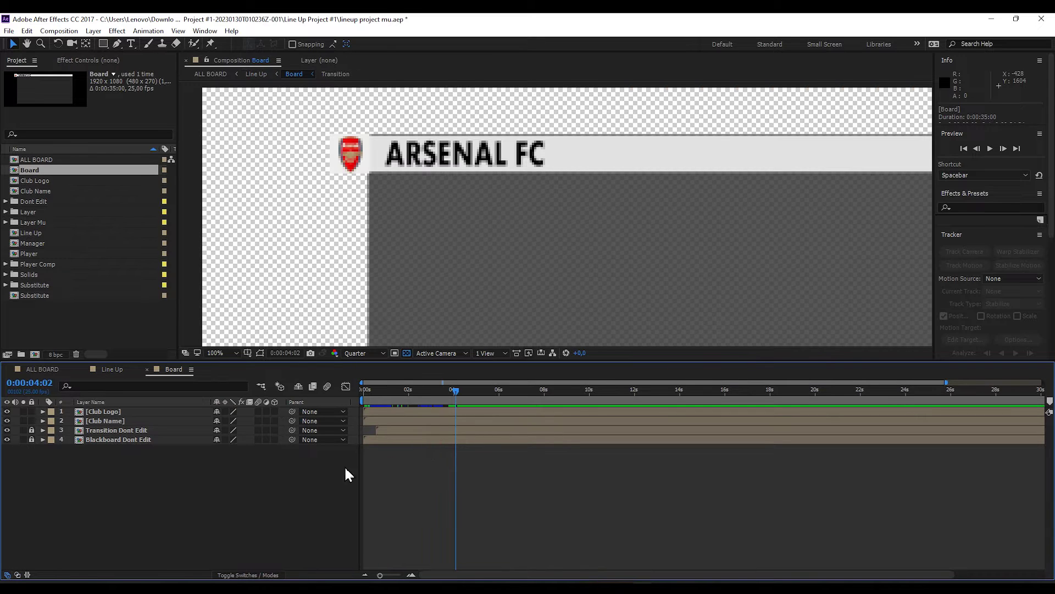
# - Change the text in the Club Name composition to MANCHESTER UNITED and return to the Board composition
pyautogui.doubleClick(110, 421)
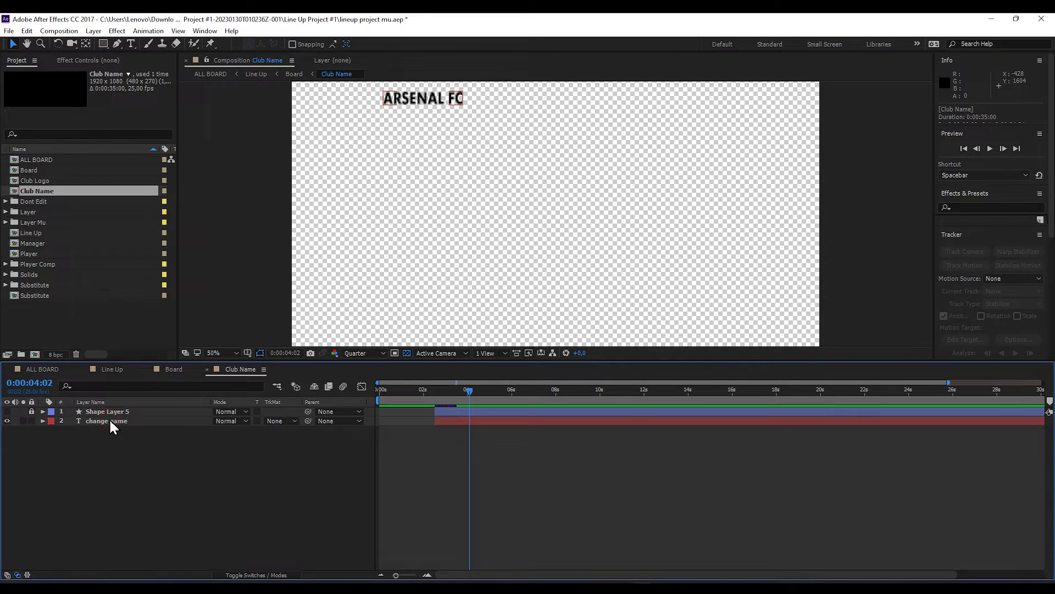
pyautogui.doubleClick(106, 421)
pyautogui.write('MANCHES')
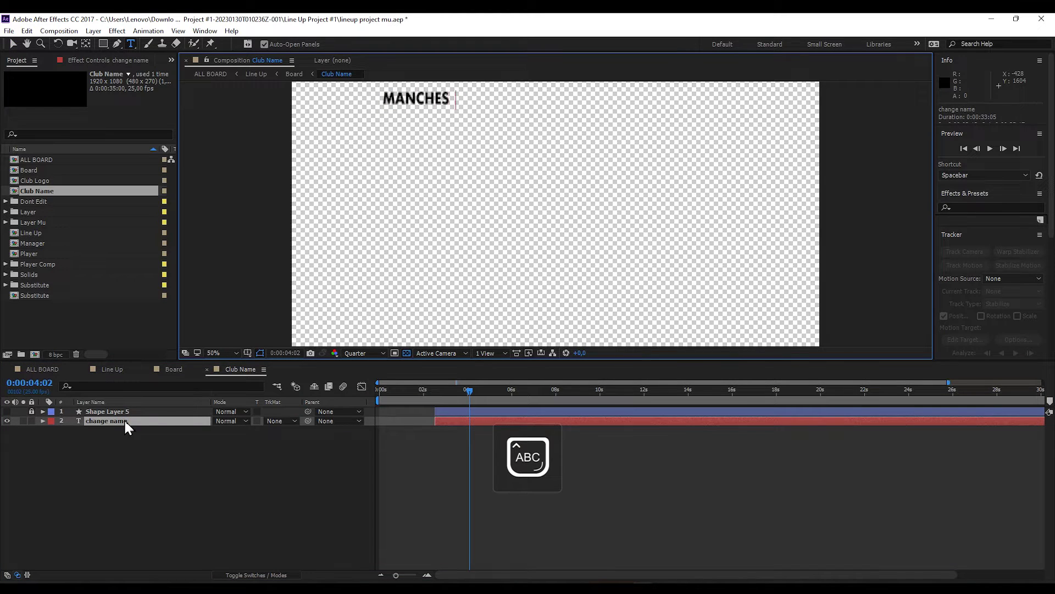
pyautogui.write('TER UNIT')
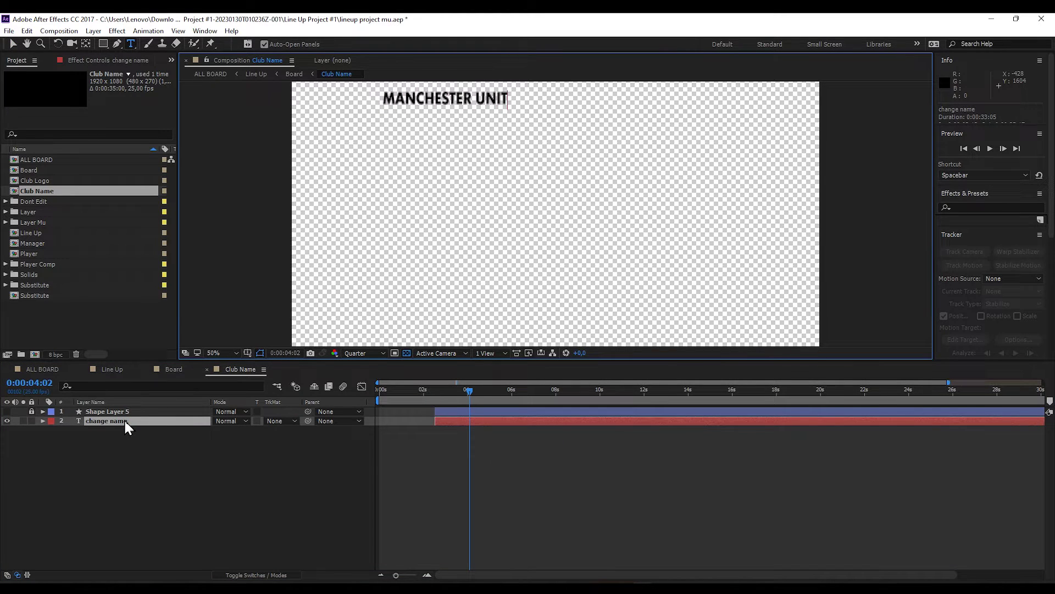
pyautogui.write('ED')
pyautogui.click(208, 369)
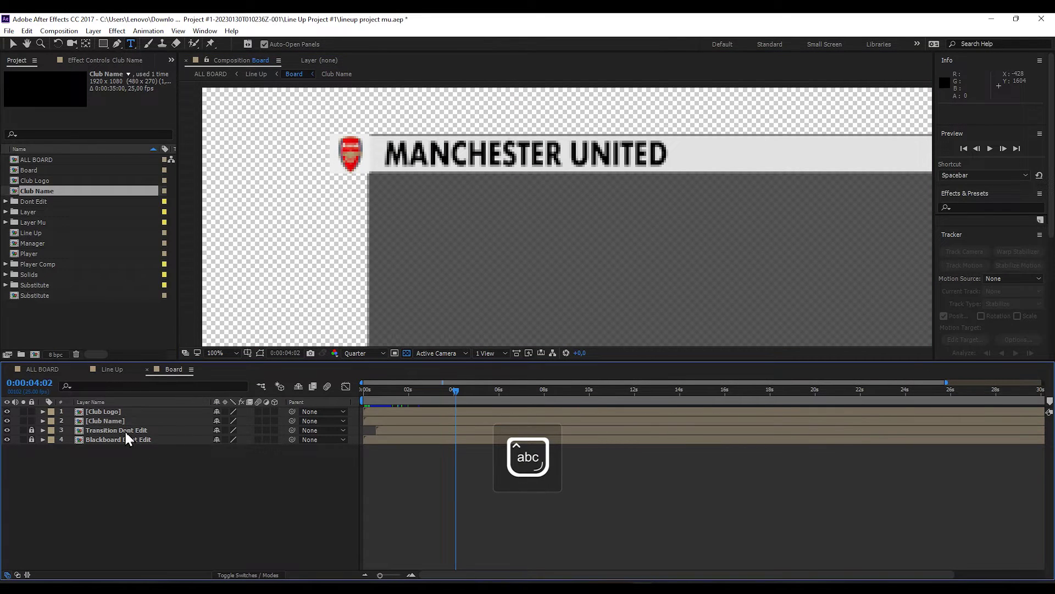
# - Replace the ars.png layer in the Club Logo composition with mu logo.png from the Layer Mu folder
pyautogui.click(127, 412)
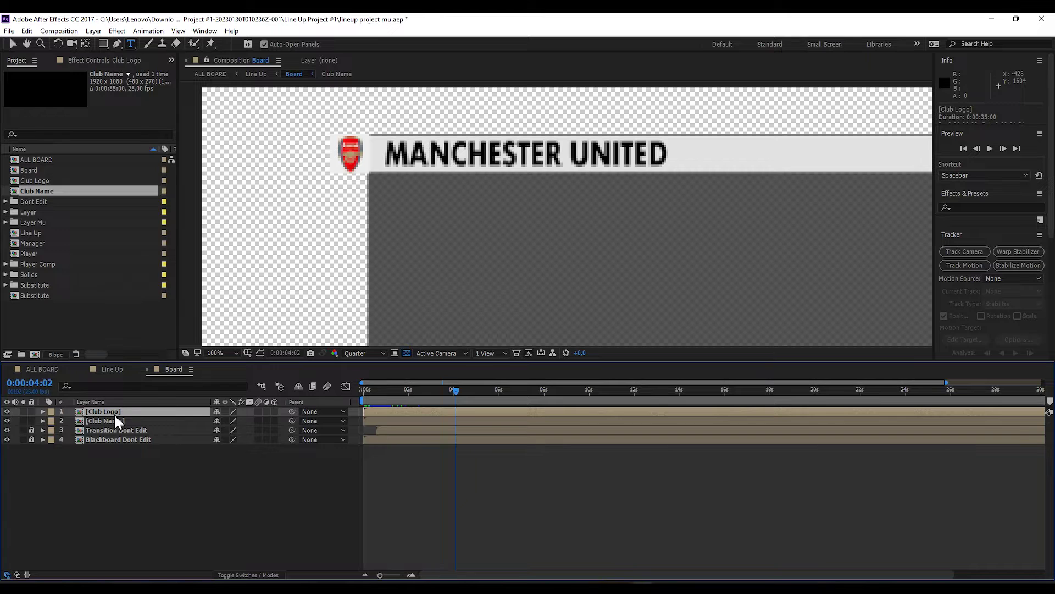
pyautogui.doubleClick(115, 415)
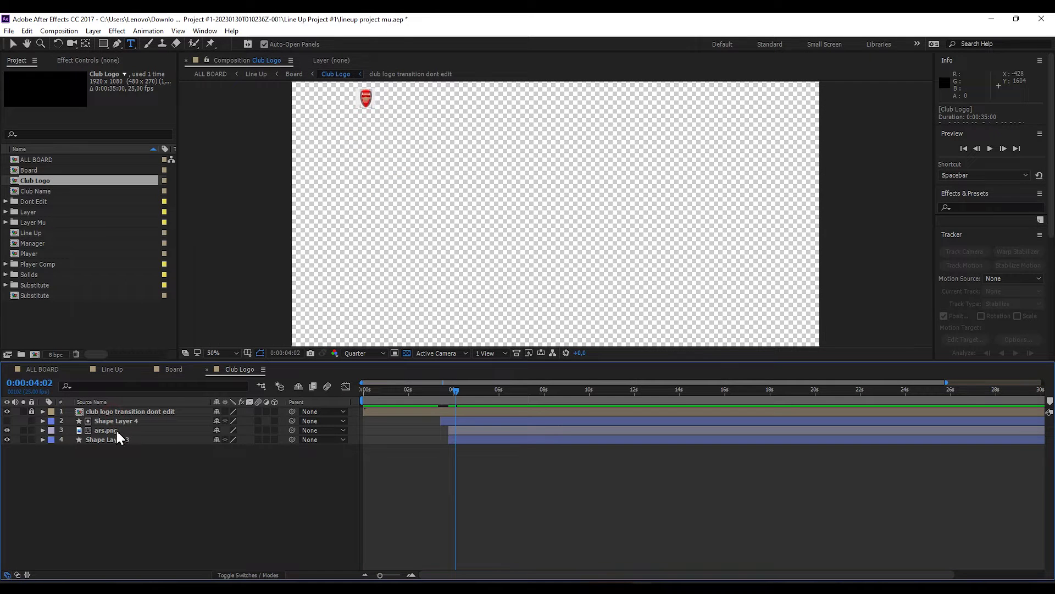
pyautogui.click(107, 431)
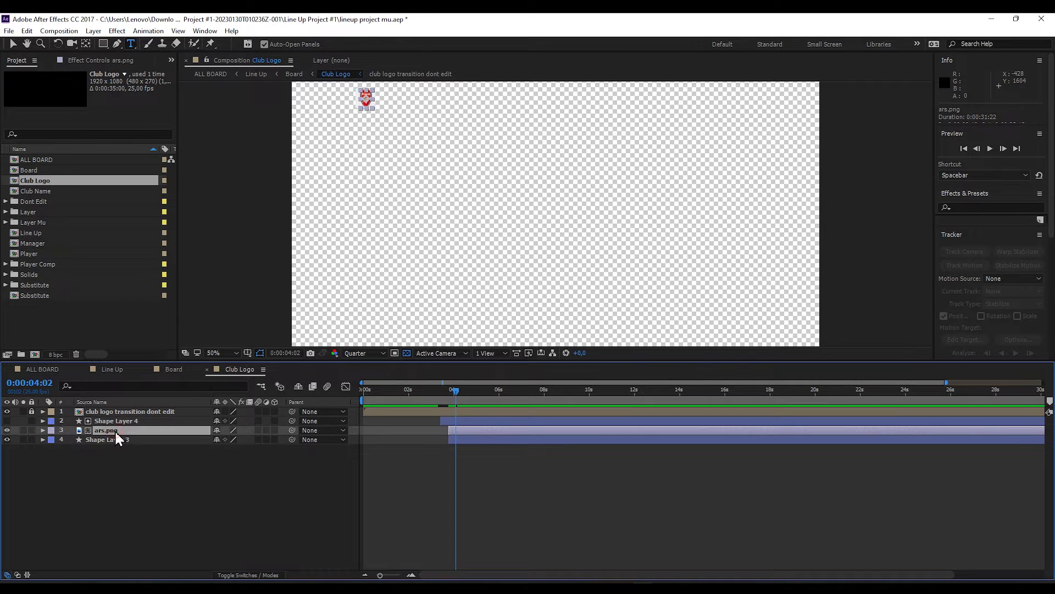
pyautogui.click(6, 222)
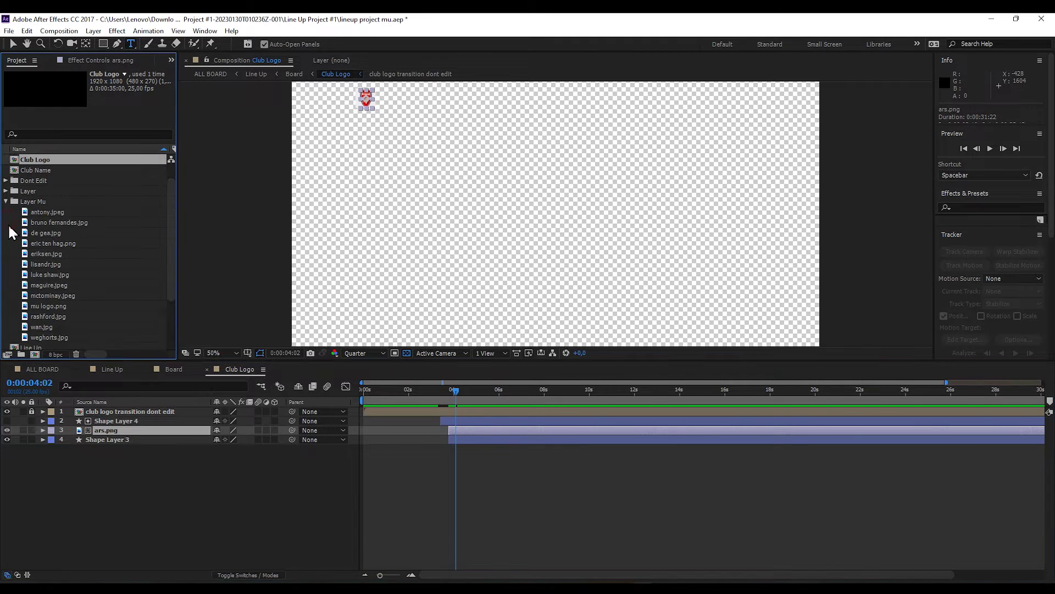
pyautogui.click(59, 308)
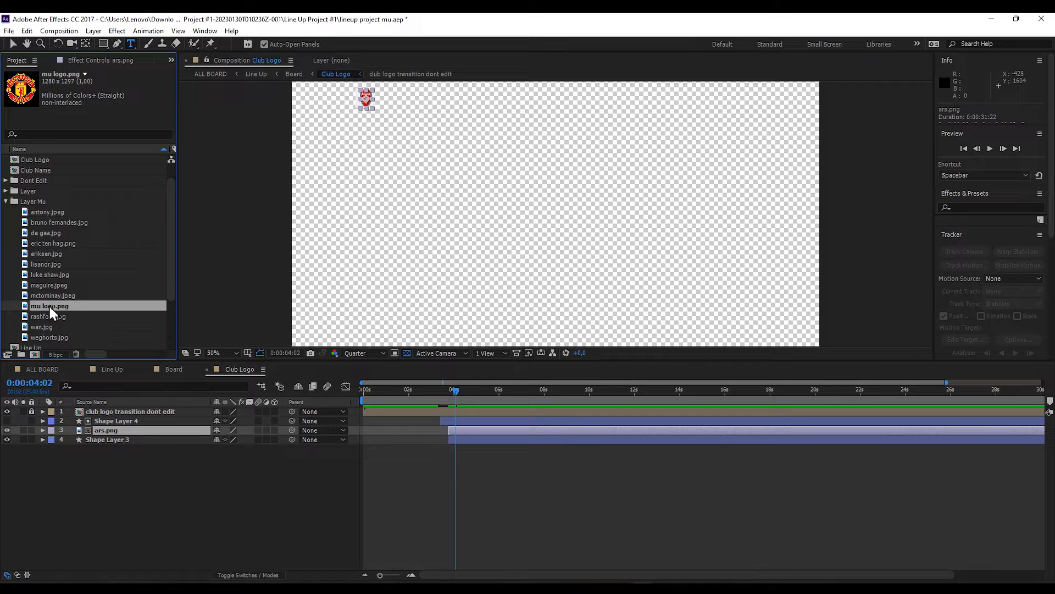
pyautogui.press('alt')
pyautogui.moveTo(52, 311); pyautogui.dragTo(106, 436)
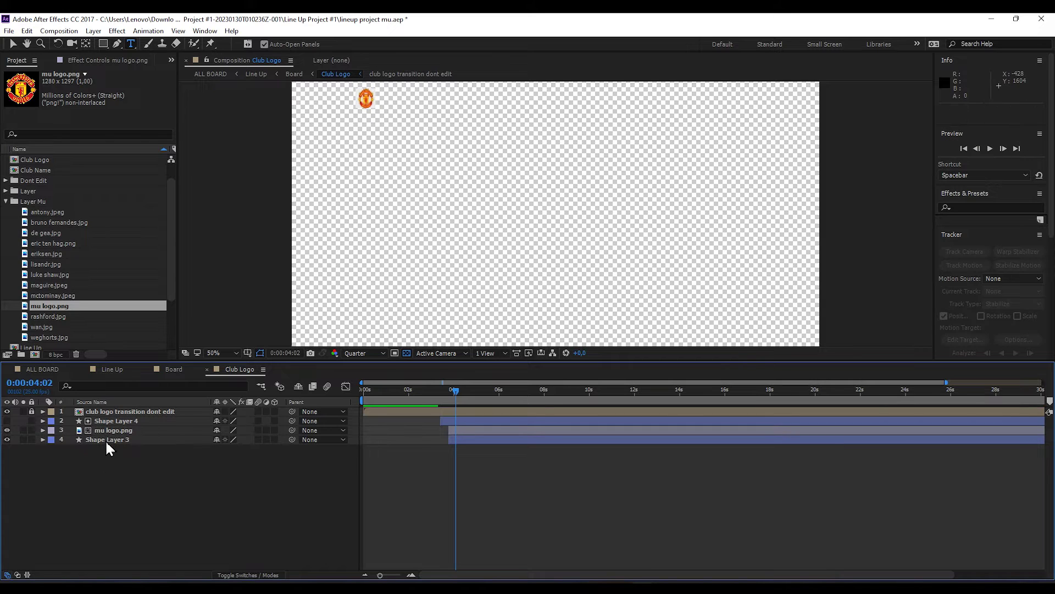
# - Set the mu logo.png layer's scale to 6% and its position to 268, 122 in the Club Logo composition
pyautogui.click(107, 436)
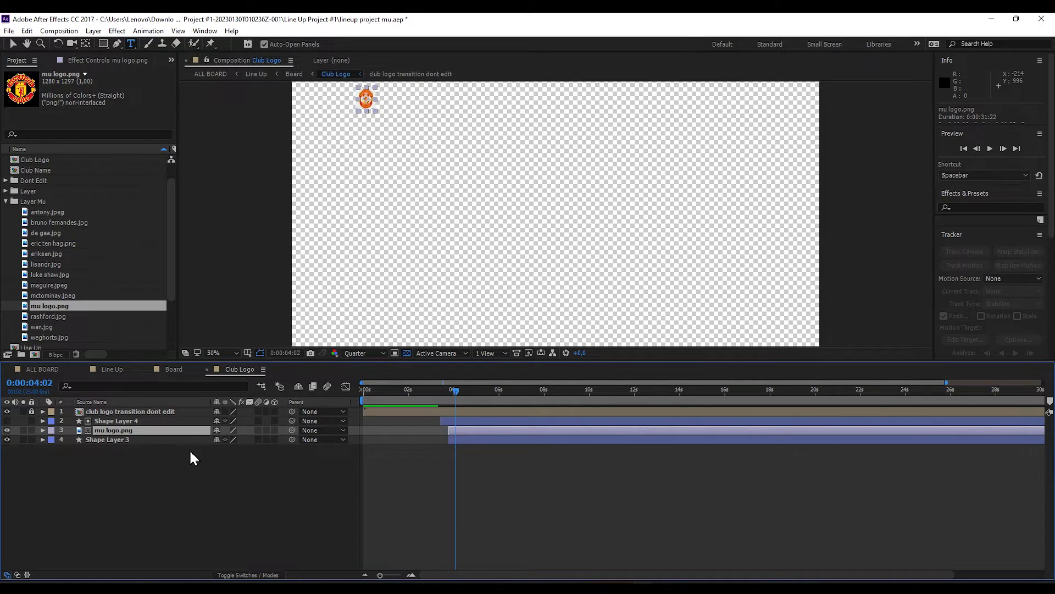
pyautogui.press('s')
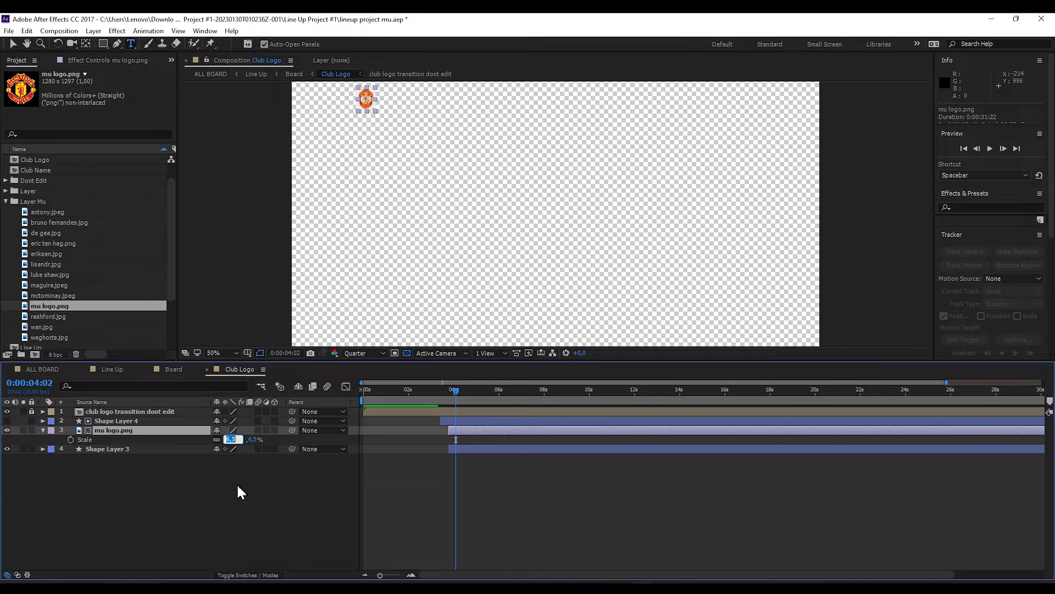
pyautogui.write('6')
pyautogui.click(238, 488)
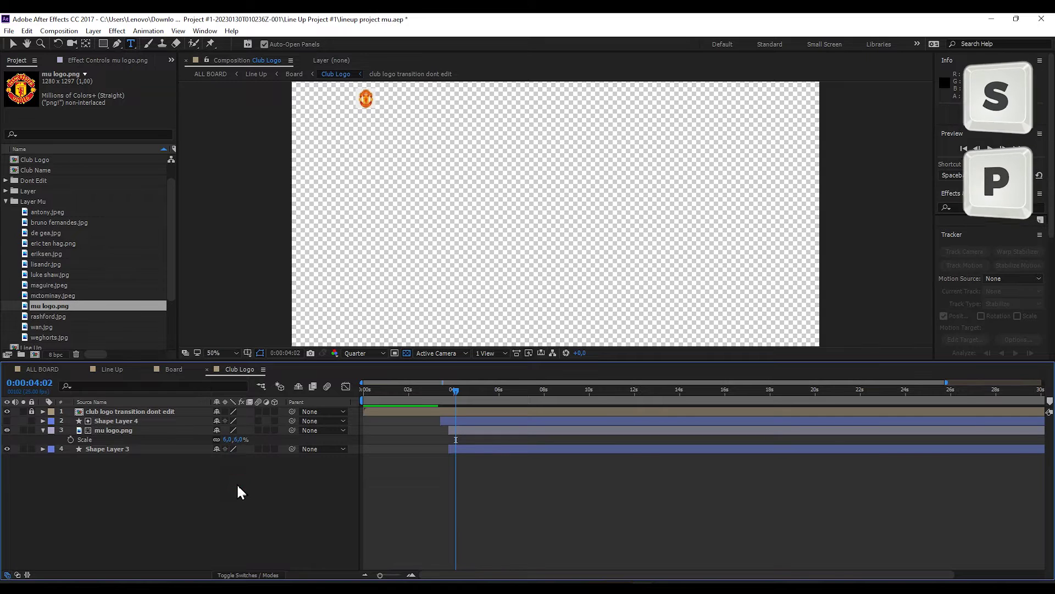
pyautogui.click(140, 432)
pyautogui.press('p')
pyautogui.click(125, 516)
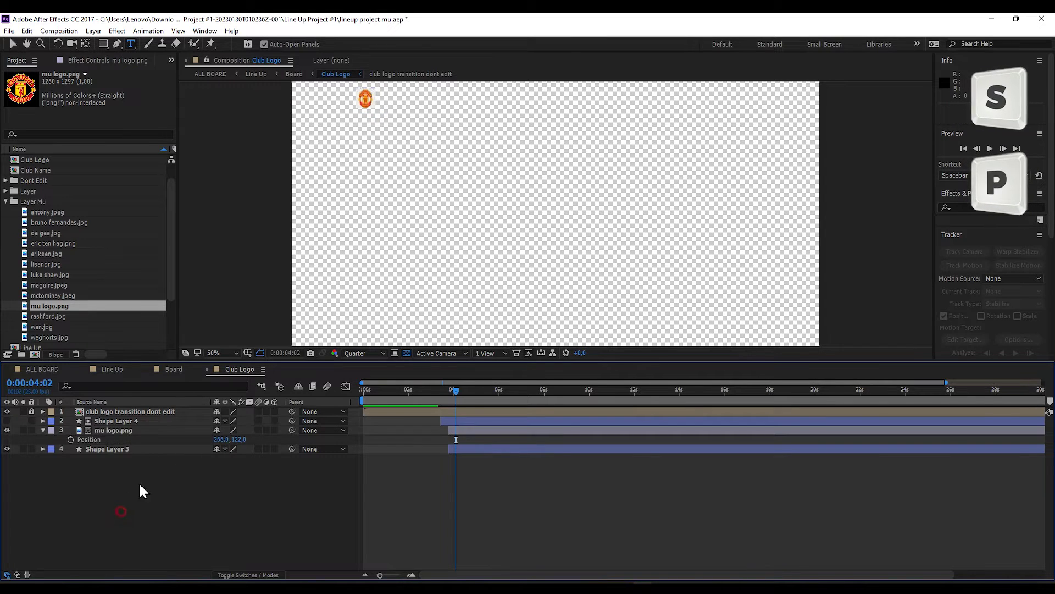
# - Preview the Board composition's animation from 0:00:00:00 and save the project
pyautogui.click(208, 369)
pyautogui.click(361, 392)
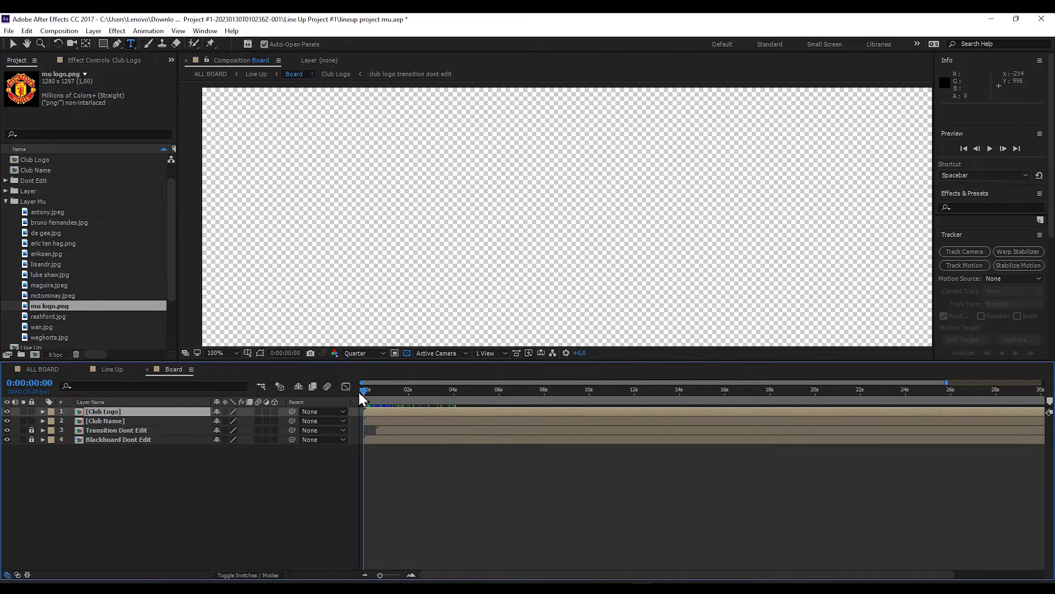
pyautogui.press('space')
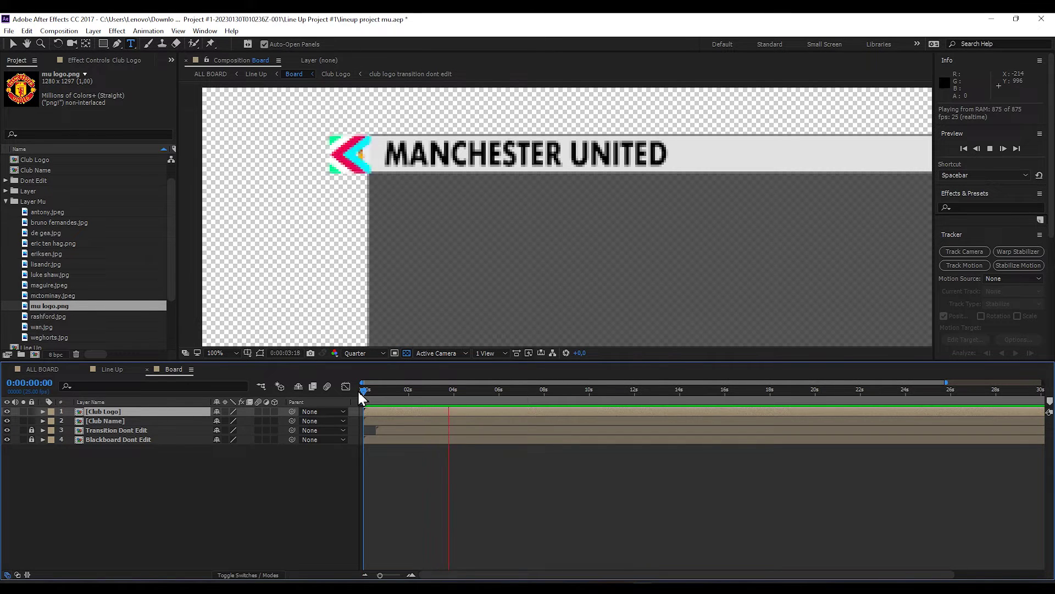
pyautogui.hotkey('ctrl', 's')
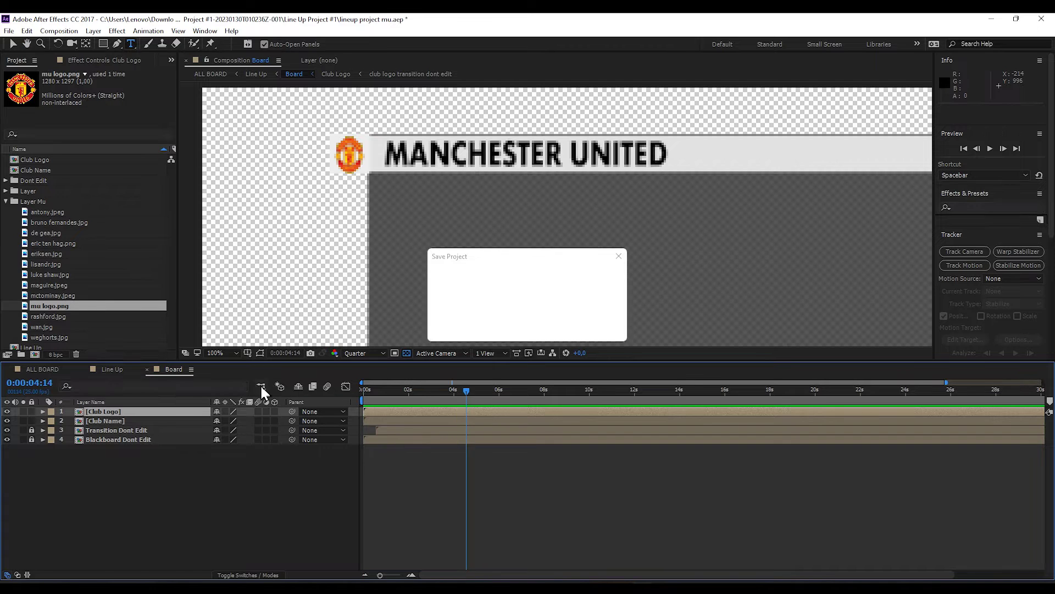
# - Move the Line Up composition to 0:00:06:07 and open the foto pemain composition nested in Player, Player 1
pyautogui.click(146, 368)
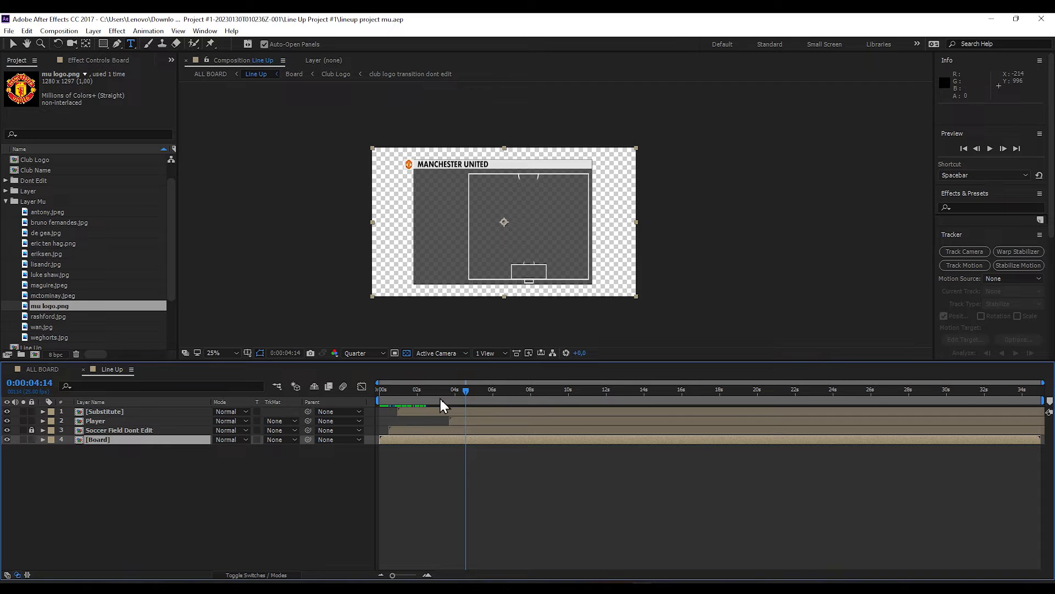
pyautogui.moveTo(468, 400); pyautogui.dragTo(496, 404)
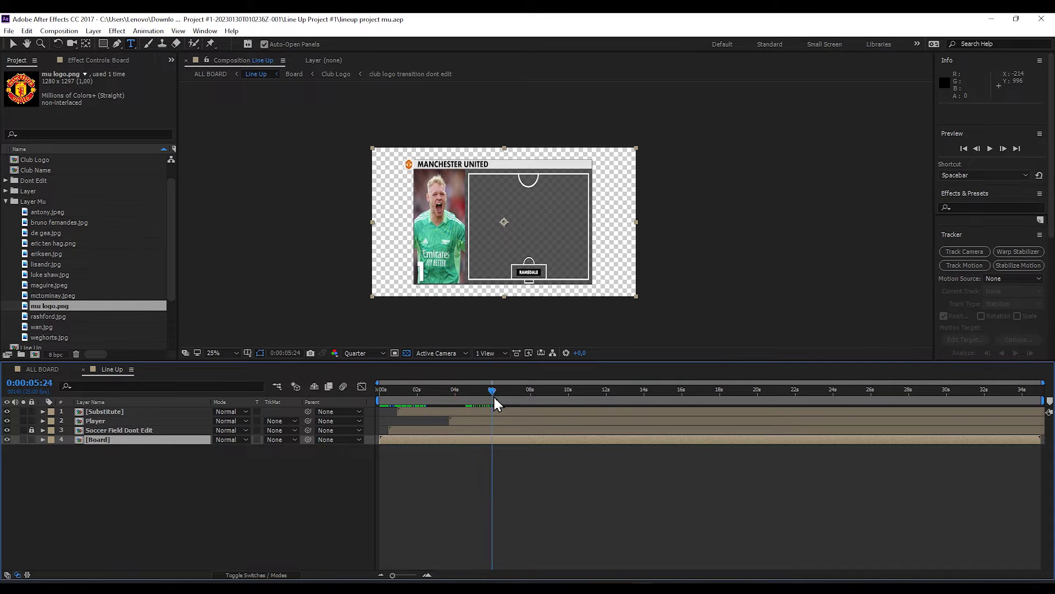
pyautogui.click(163, 472)
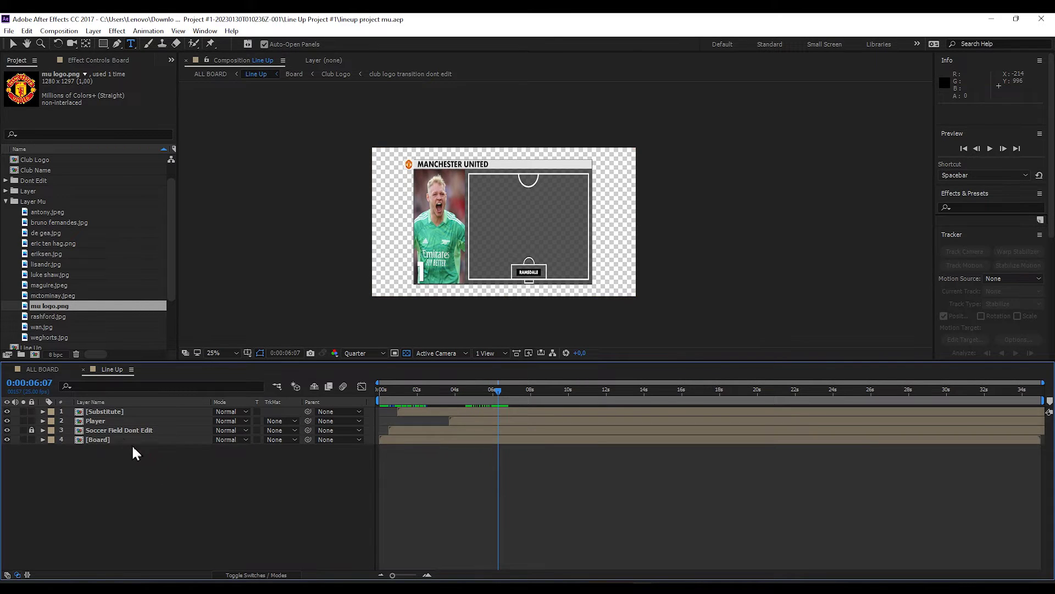
pyautogui.click(99, 422)
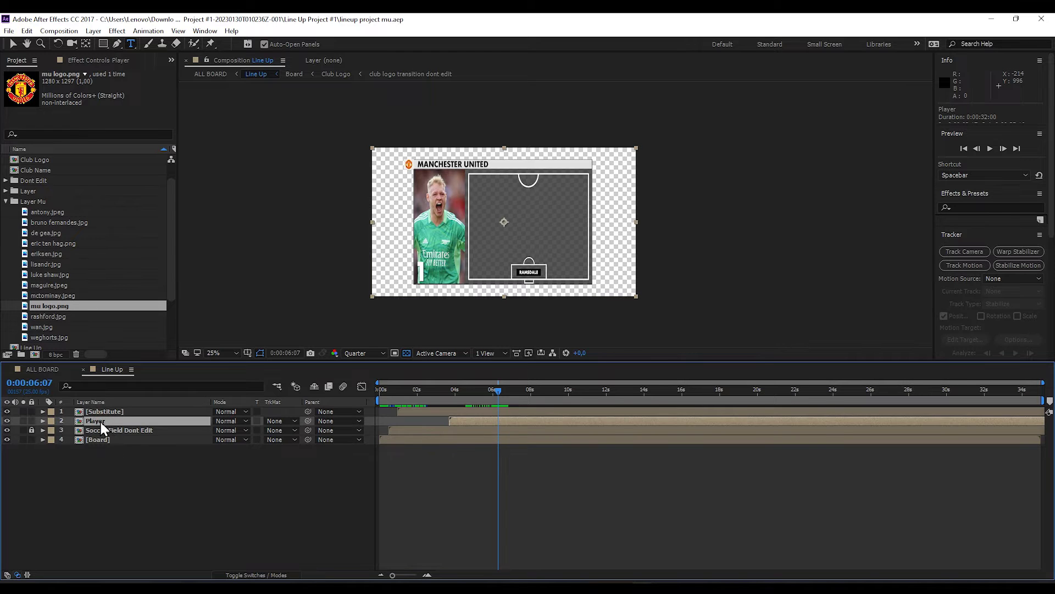
pyautogui.doubleClick(95, 421)
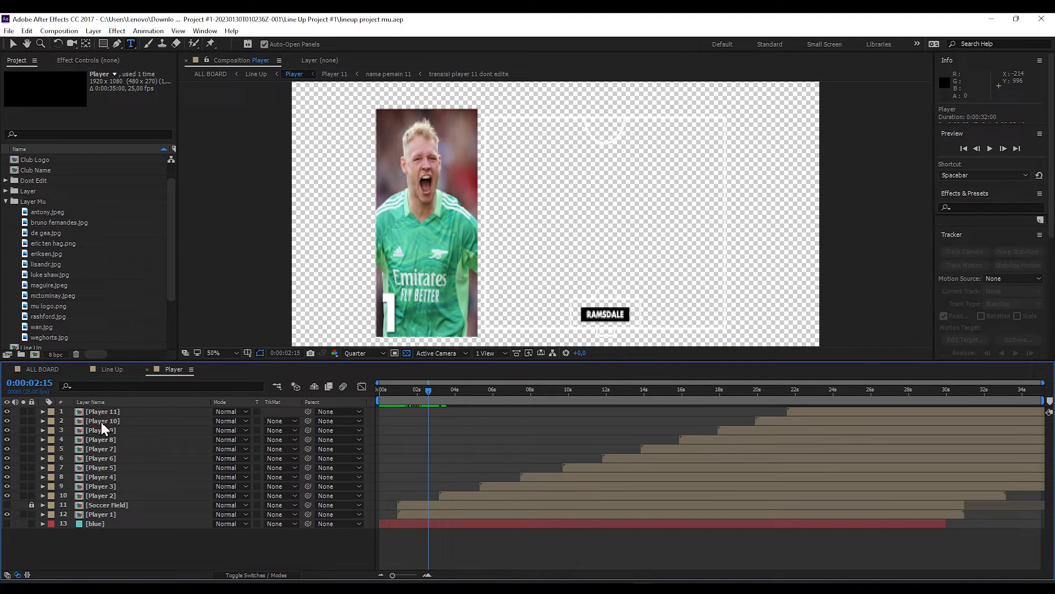
pyautogui.doubleClick(110, 514)
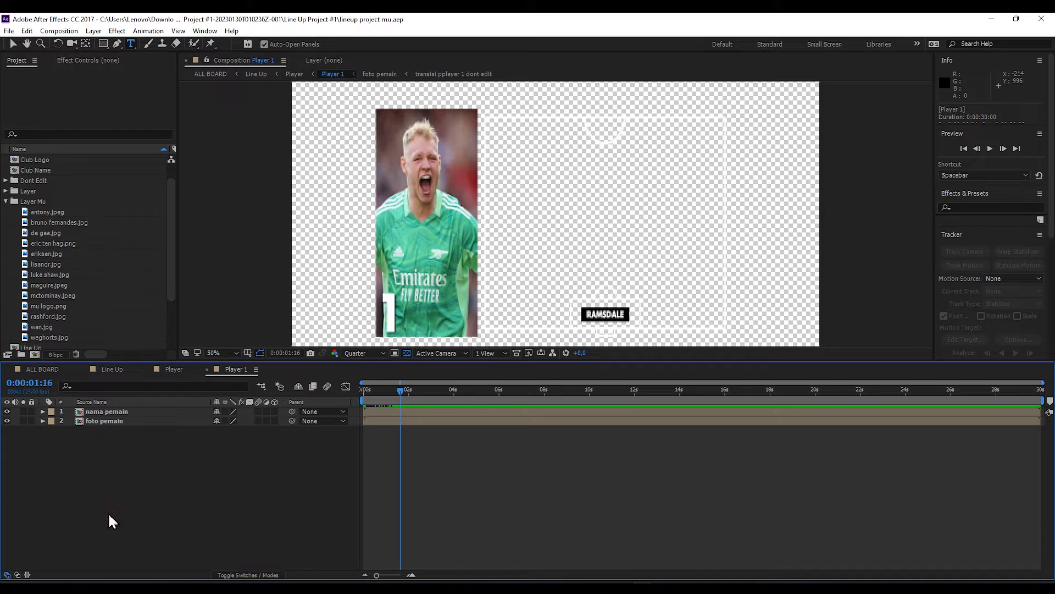
pyautogui.doubleClick(110, 421)
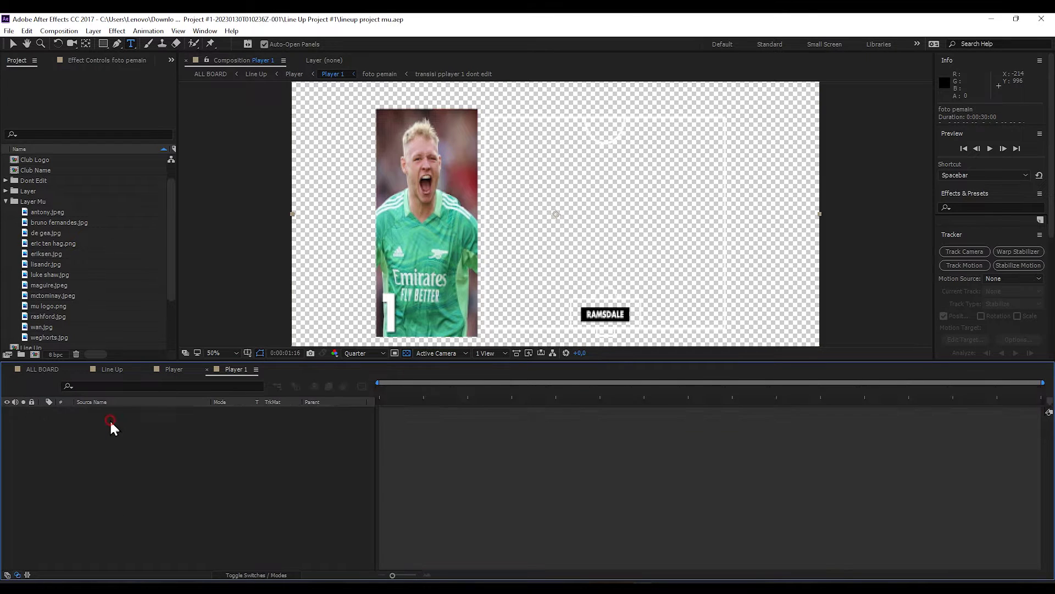
# - Replace the ramsdale.jpg layer in the foto pemain composition with de gea.jpg from the Layer Mu folder
pyautogui.click(113, 443)
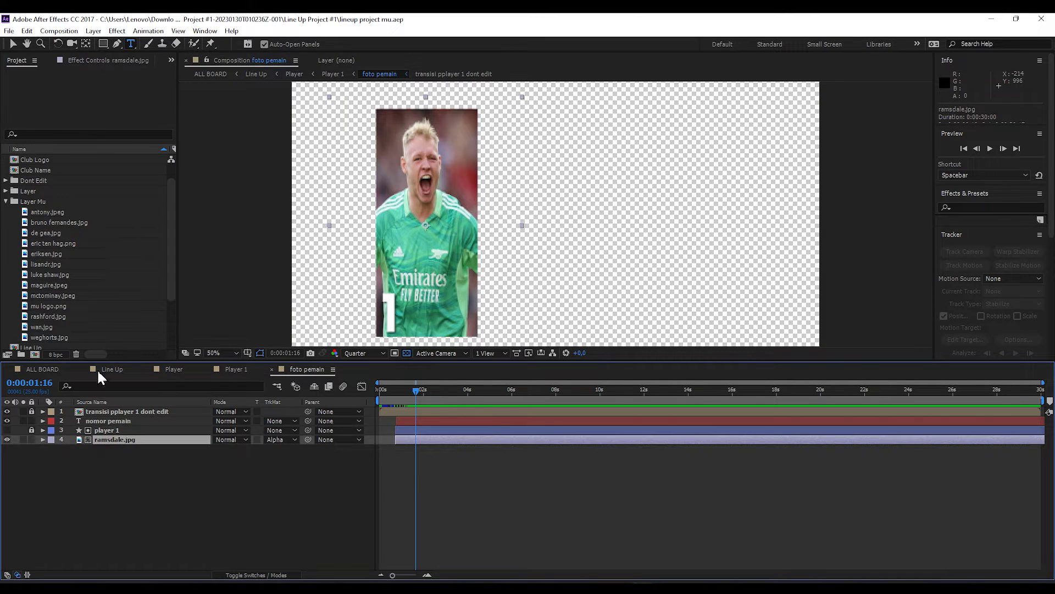
pyautogui.click(54, 226)
pyautogui.click(52, 234)
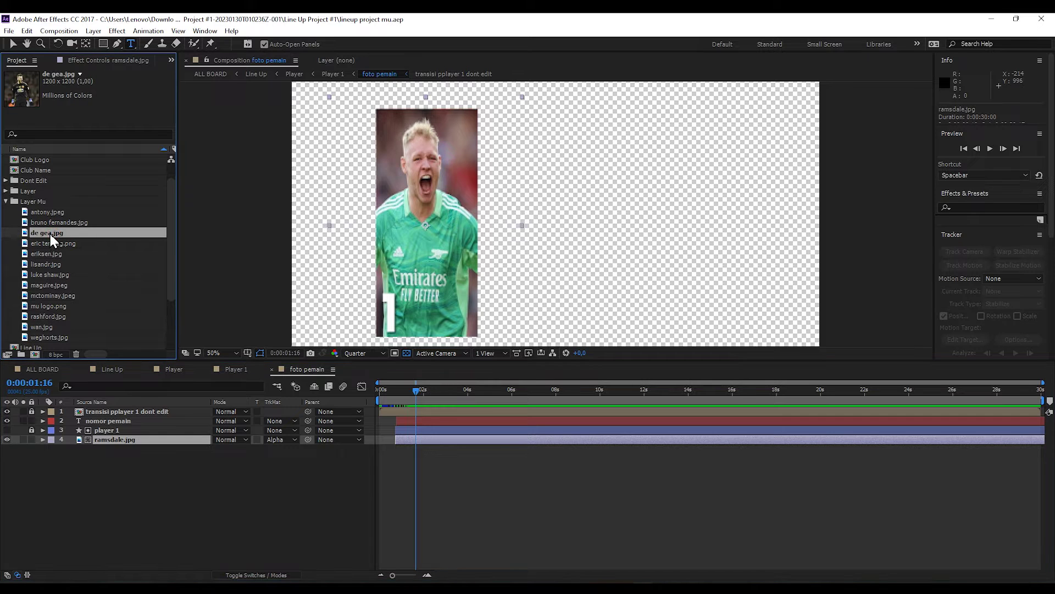
pyautogui.press('alt')
pyautogui.moveTo(51, 235); pyautogui.dragTo(106, 444)
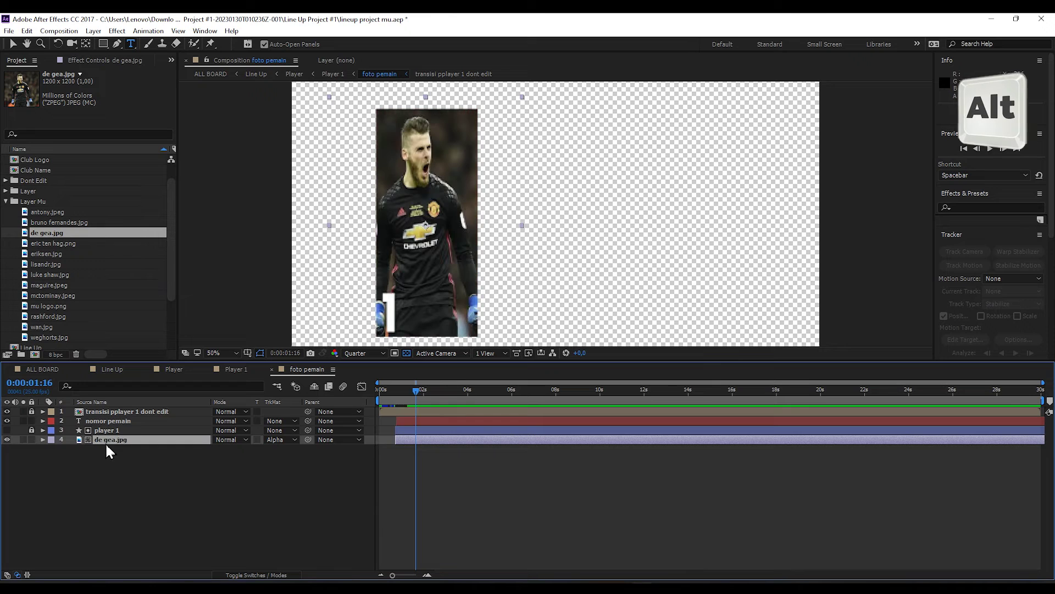
# - Shift the de gea.jpg layer horizontally to position 511, 581 and return to the Player 1 composition
pyautogui.click(107, 471)
pyautogui.click(110, 444)
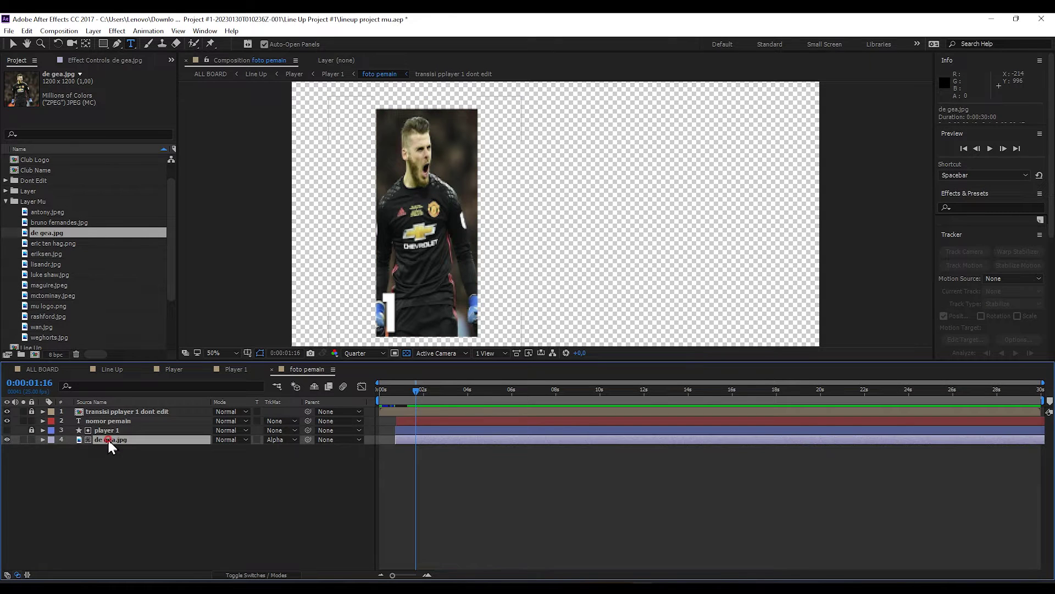
pyautogui.press('p')
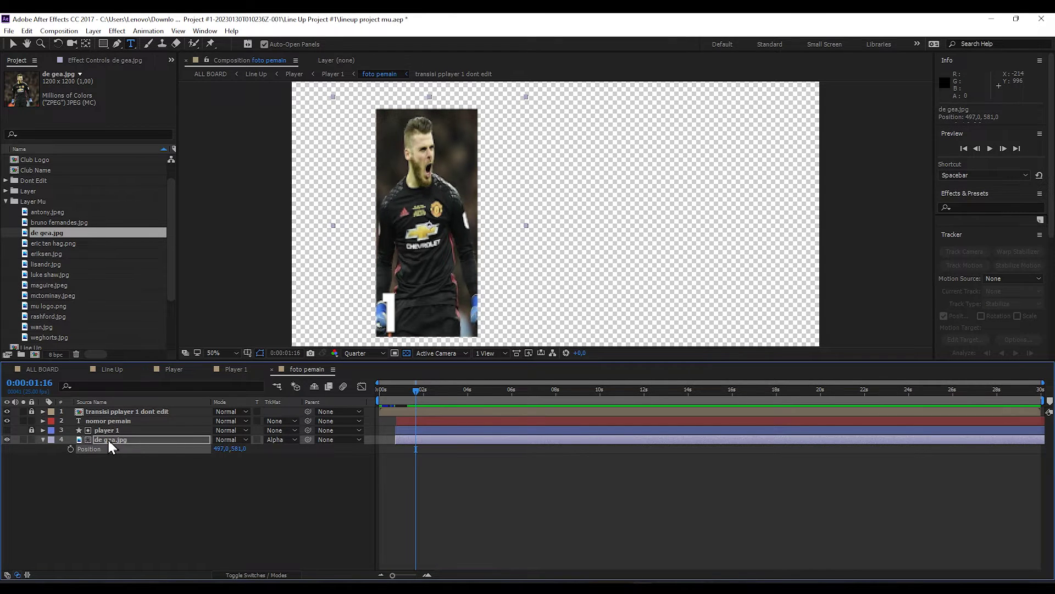
pyautogui.press('s')
pyautogui.press('p')
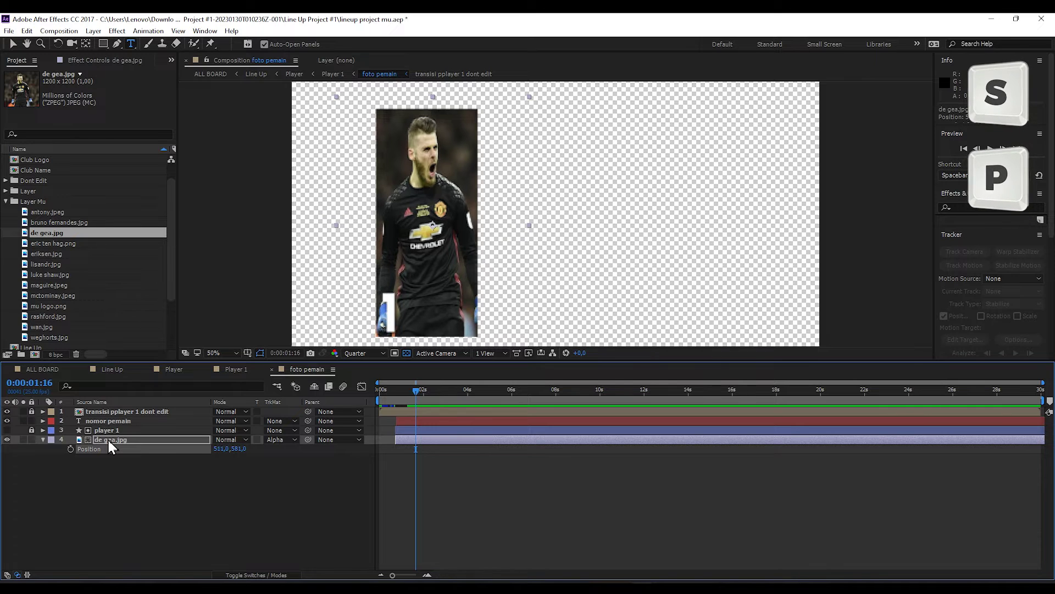
pyautogui.click(141, 495)
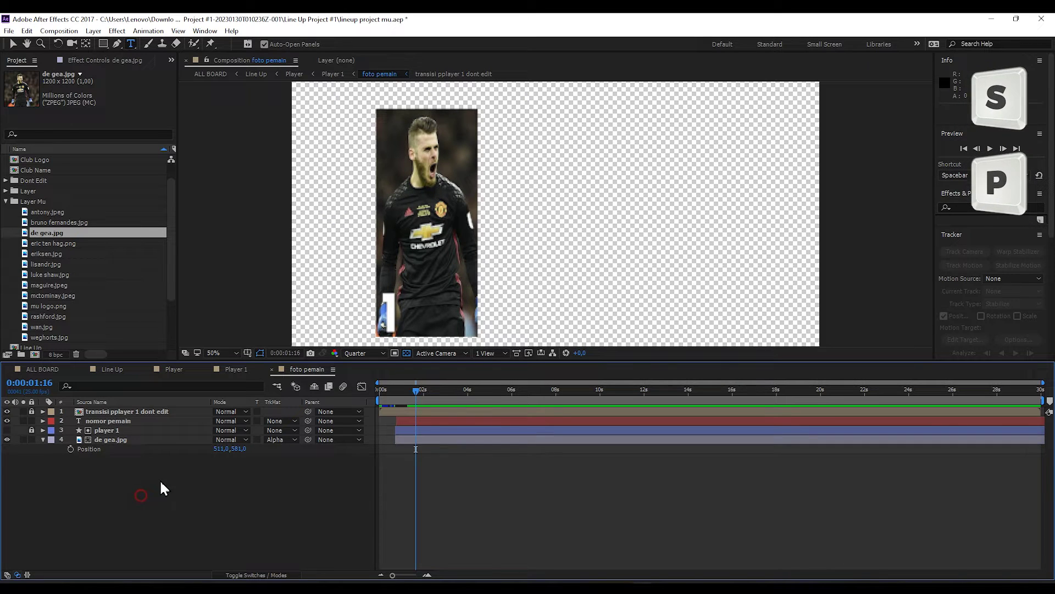
pyautogui.click(271, 369)
# - Open Player 1's nama pemain composition, show the transparency grid and change the nama_pemain text to DE GEA
pyautogui.click(213, 420)
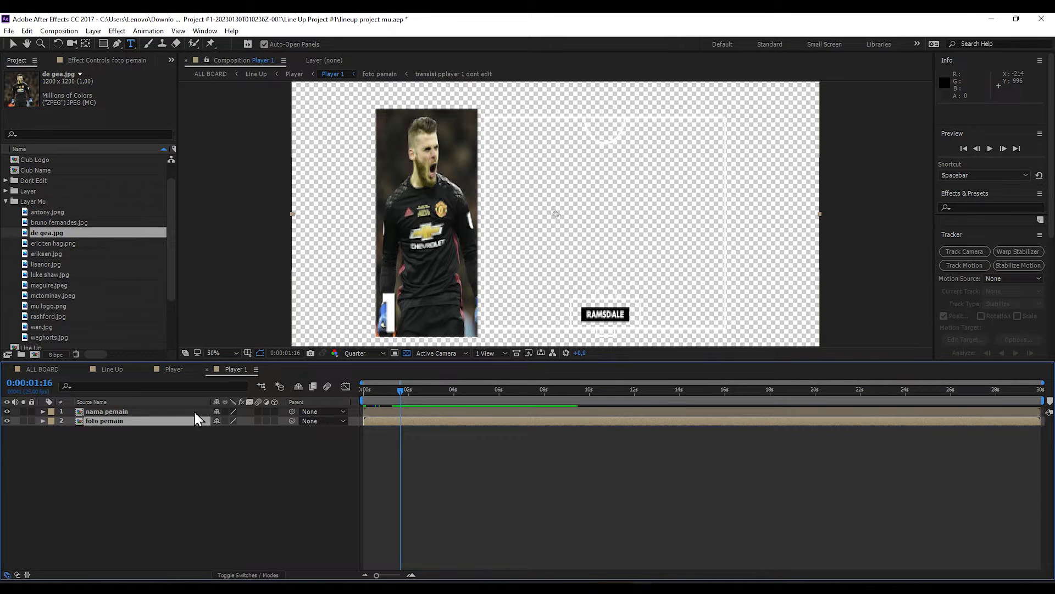
pyautogui.doubleClick(128, 412)
pyautogui.click(107, 470)
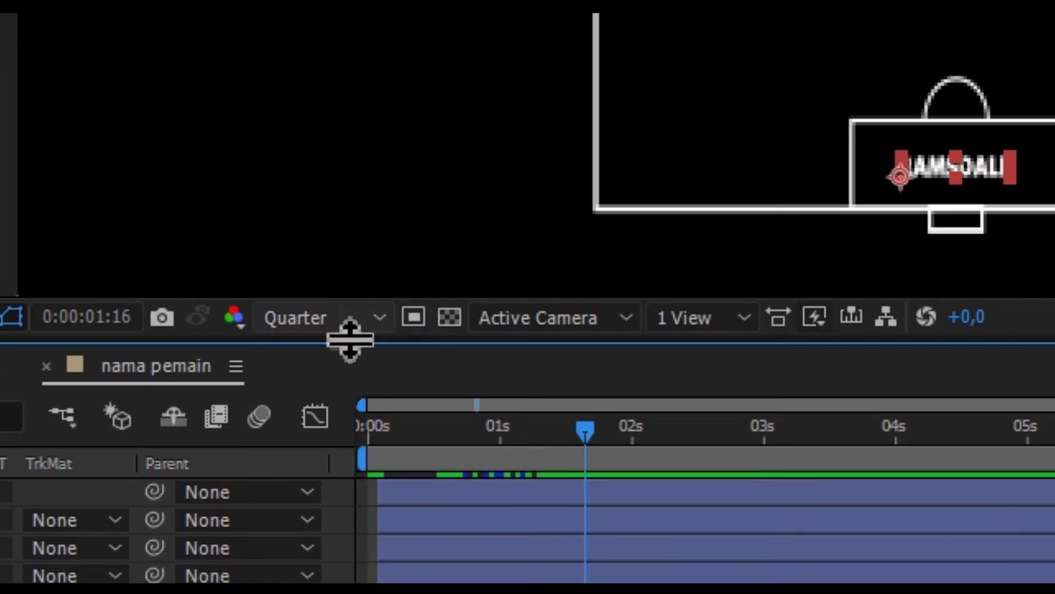
pyautogui.click(406, 352)
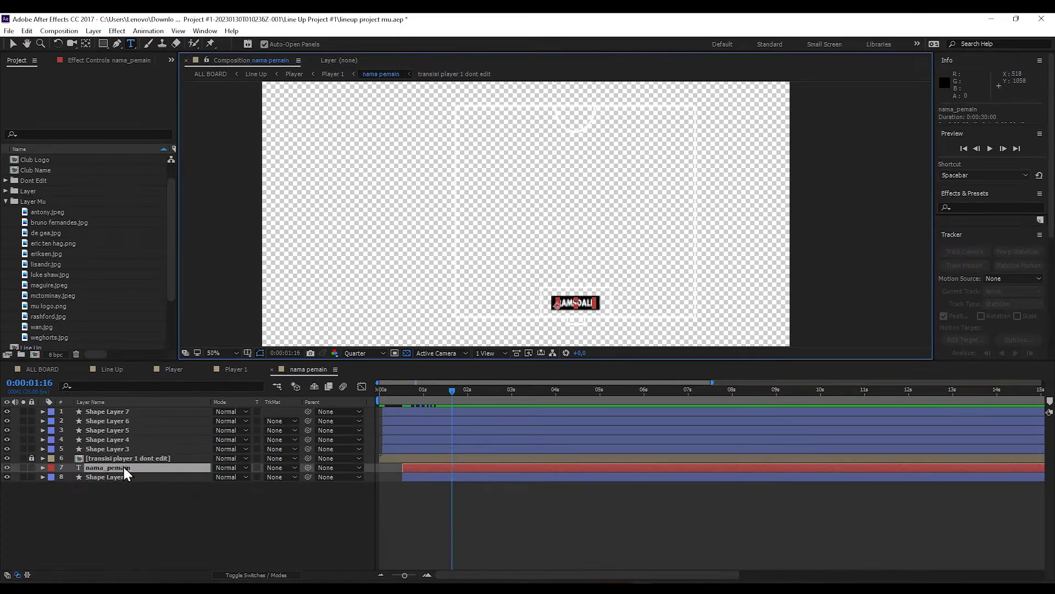
pyautogui.press('BackSpace')
pyautogui.press('capslock')
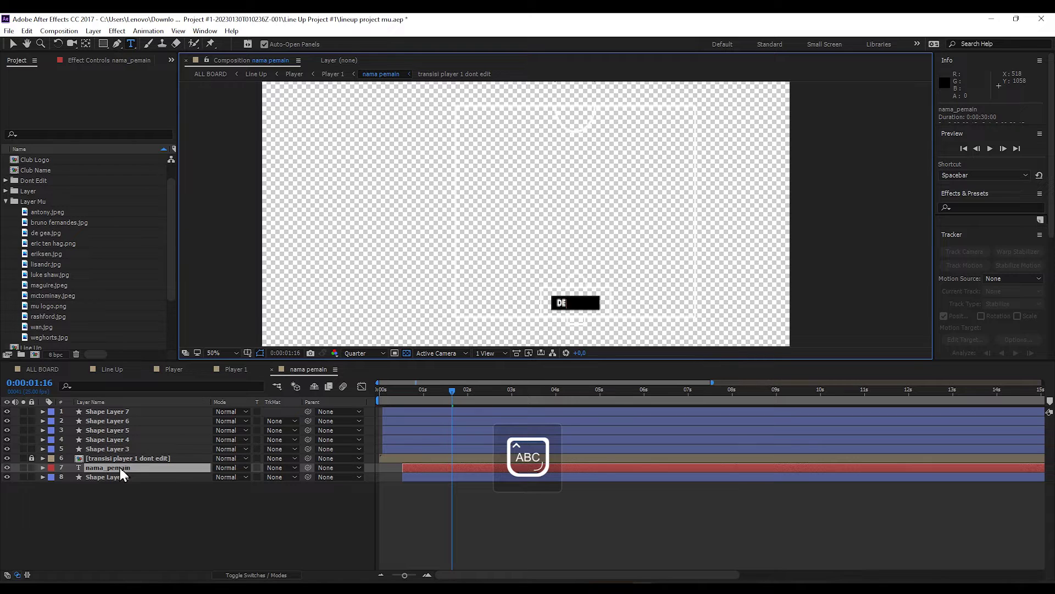
# - Centre the DE GEA text in its black box at position 1091, 917.5 and return to the Player composition
pyautogui.click(116, 468)
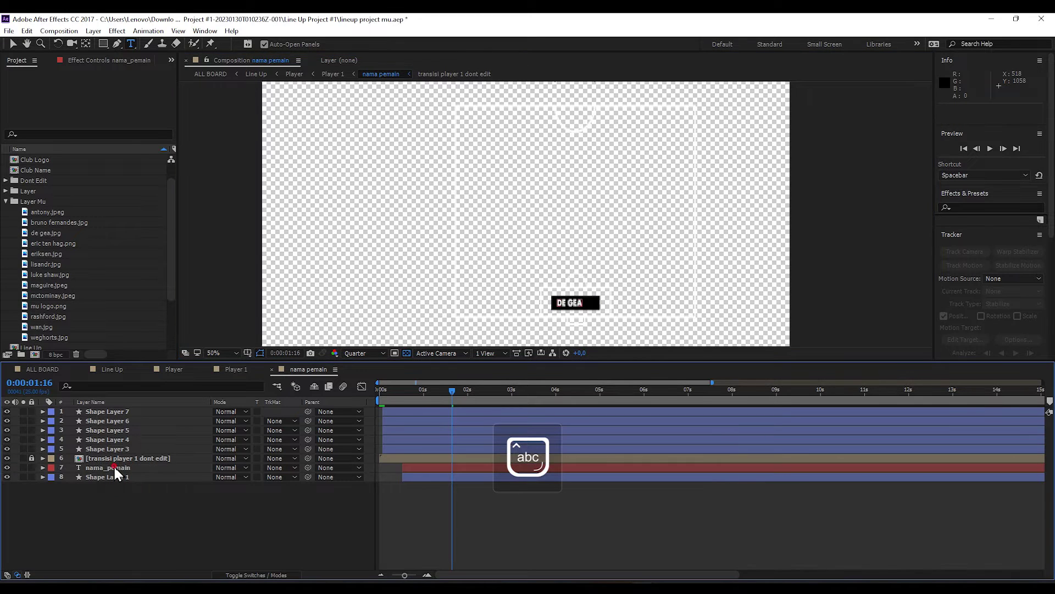
pyautogui.press('p')
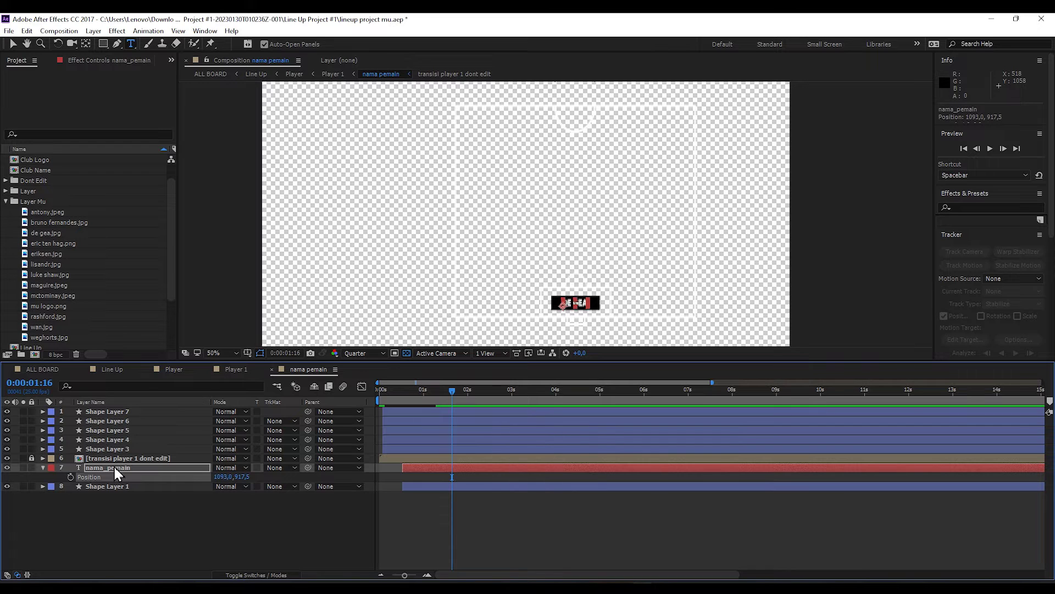
pyautogui.click(142, 564)
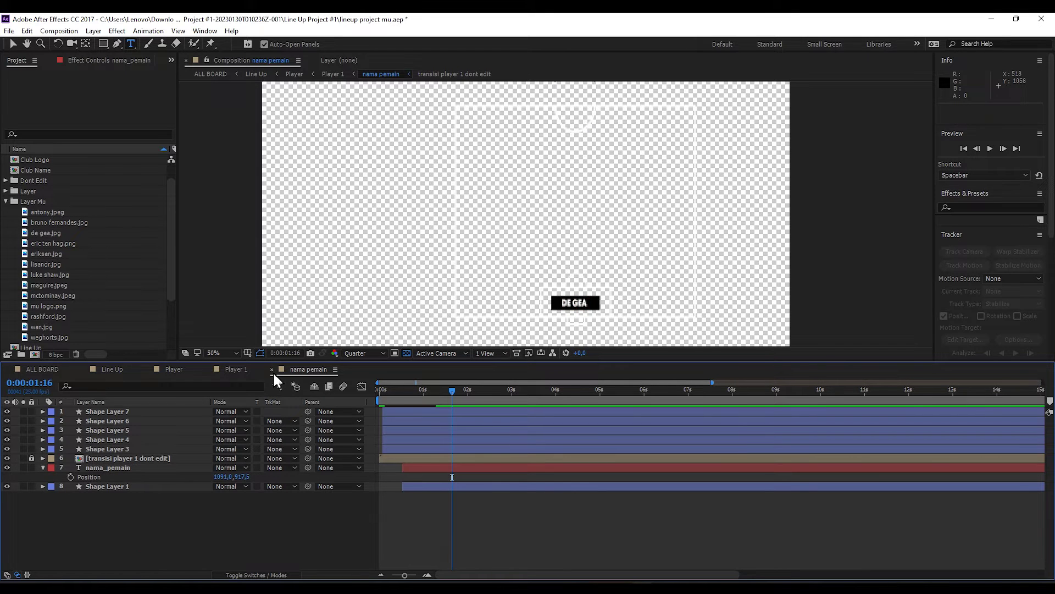
pyautogui.click(271, 370)
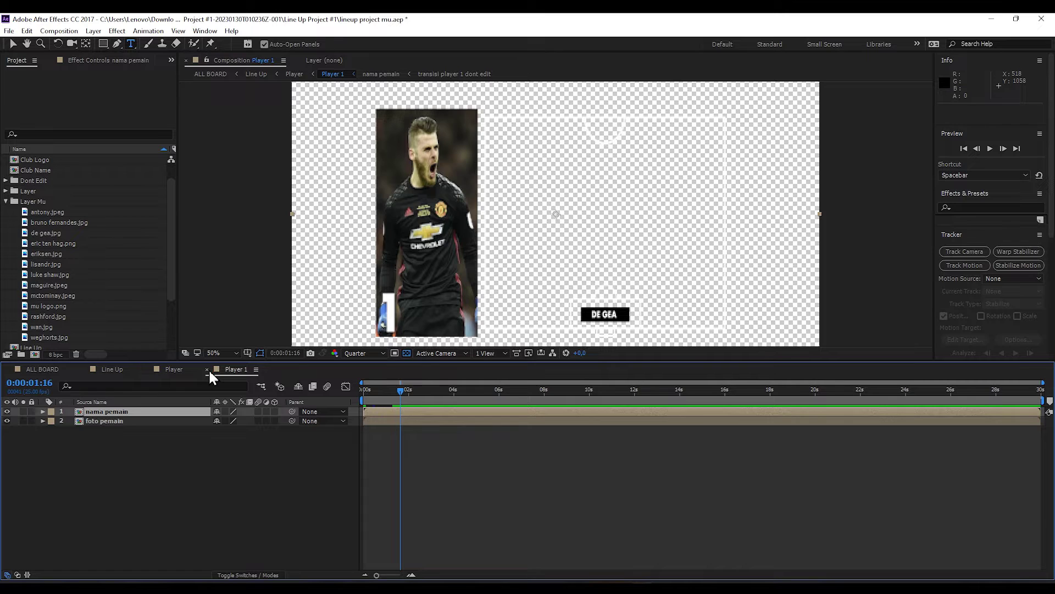
pyautogui.click(207, 369)
# - Move the Player composition to 0:00:04:16 and open the nested Player 2 composition
pyautogui.moveTo(428, 392); pyautogui.dragTo(465, 391)
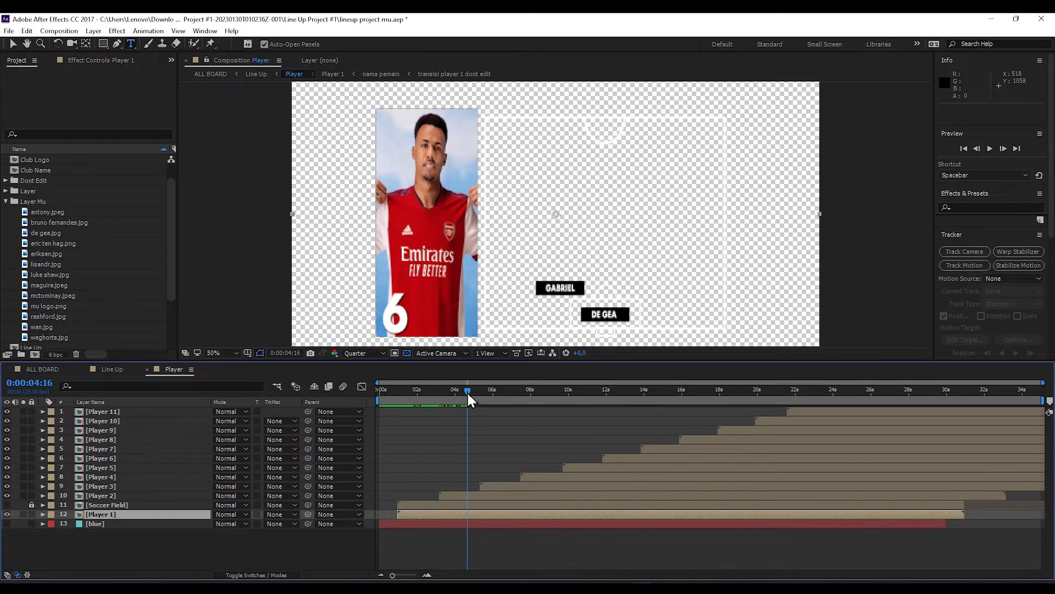
pyautogui.click(451, 495)
pyautogui.doubleClick(104, 495)
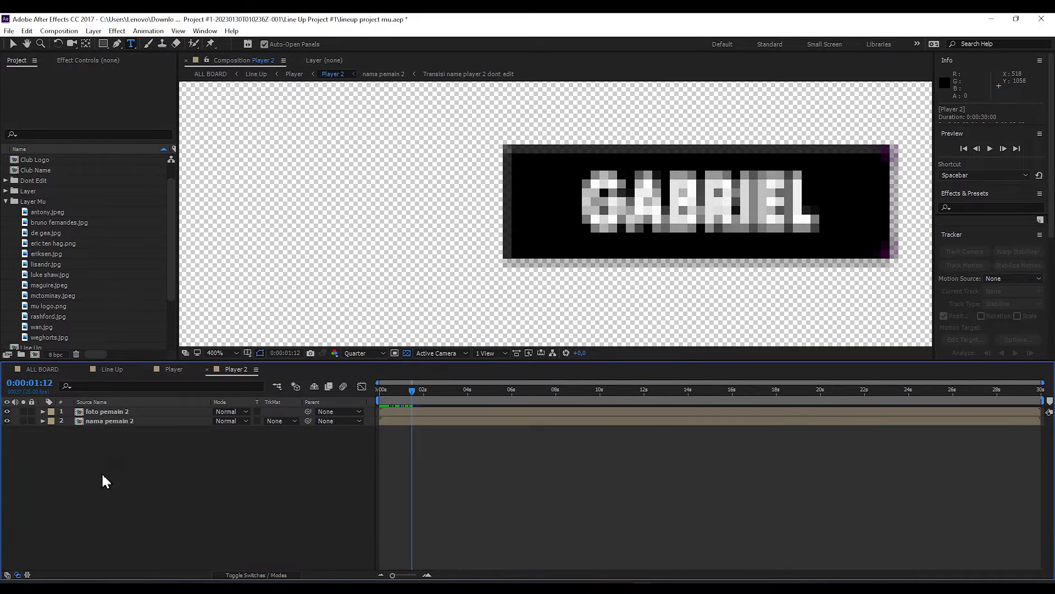
pyautogui.scroll(-6, 550, 220)
pyautogui.press('h')
pyautogui.click(118, 412)
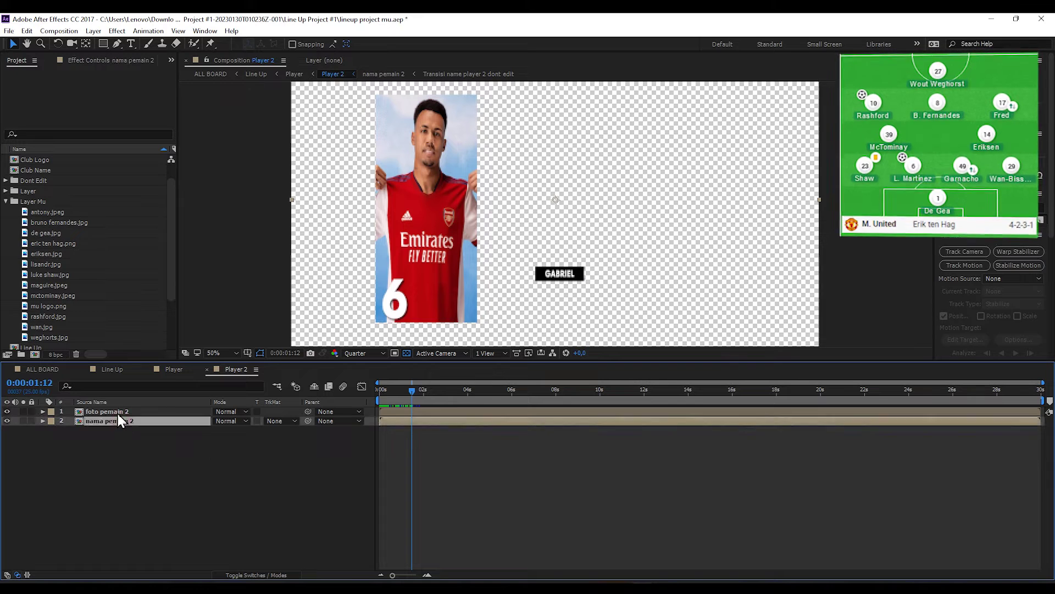
# - Replace the gabriel magalhaes'.jpg layer in the foto pemain 2 composition with lisandr.jpg from the Layer Mu folder
pyautogui.doubleClick(109, 411)
pyautogui.click(109, 439)
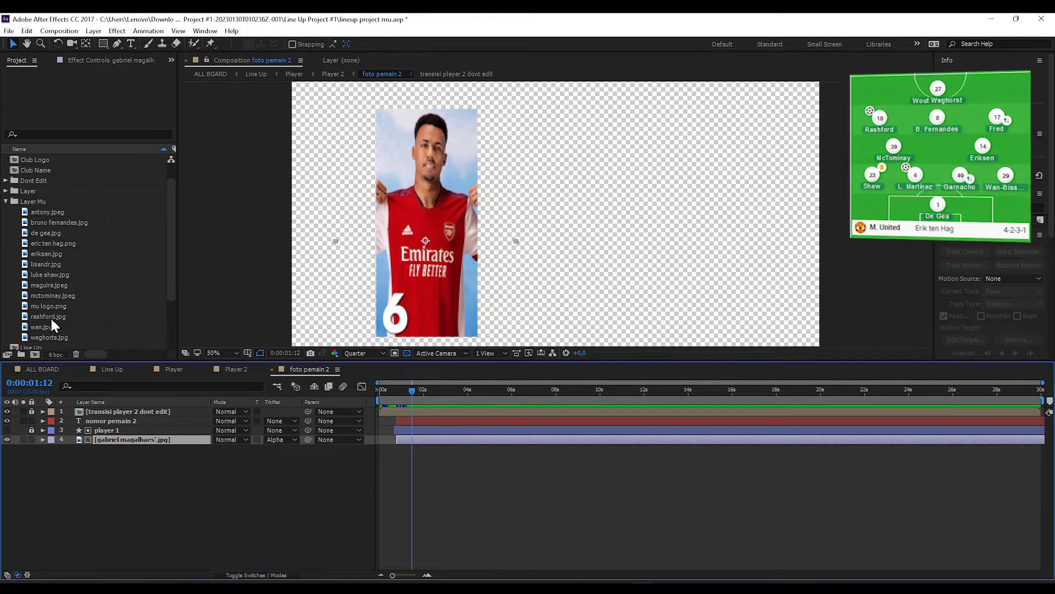
pyautogui.moveTo(49, 264); pyautogui.dragTo(118, 439)
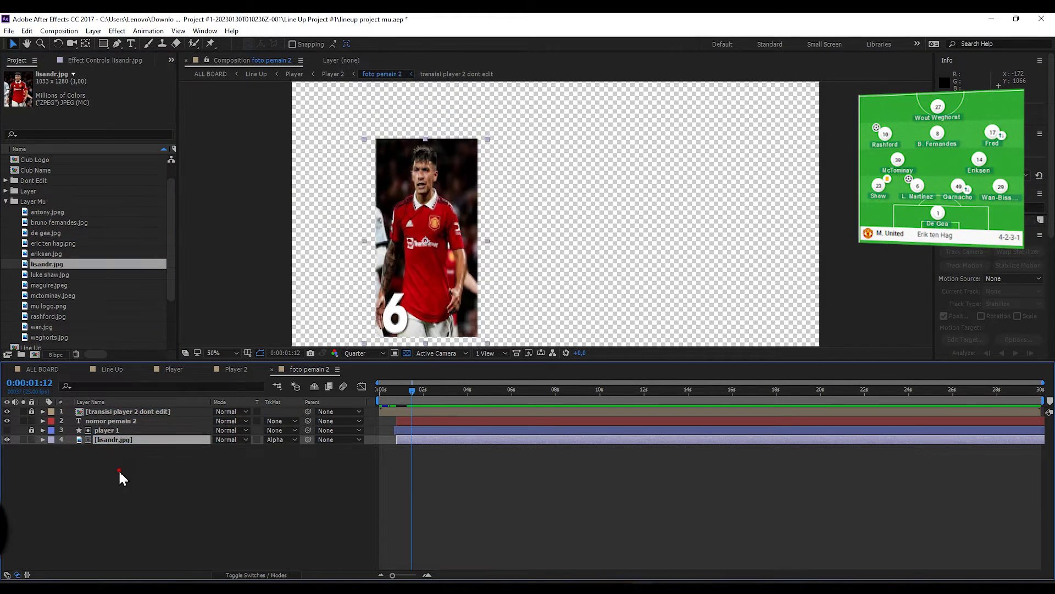
# - Scale up the lisandr.jpg layer until it fills the photo frame and return to the Player 2 composition
pyautogui.press('s')
pyautogui.moveTo(229, 449); pyautogui.dragTo(237, 454)
pyautogui.click(237, 459)
pyautogui.click(271, 370)
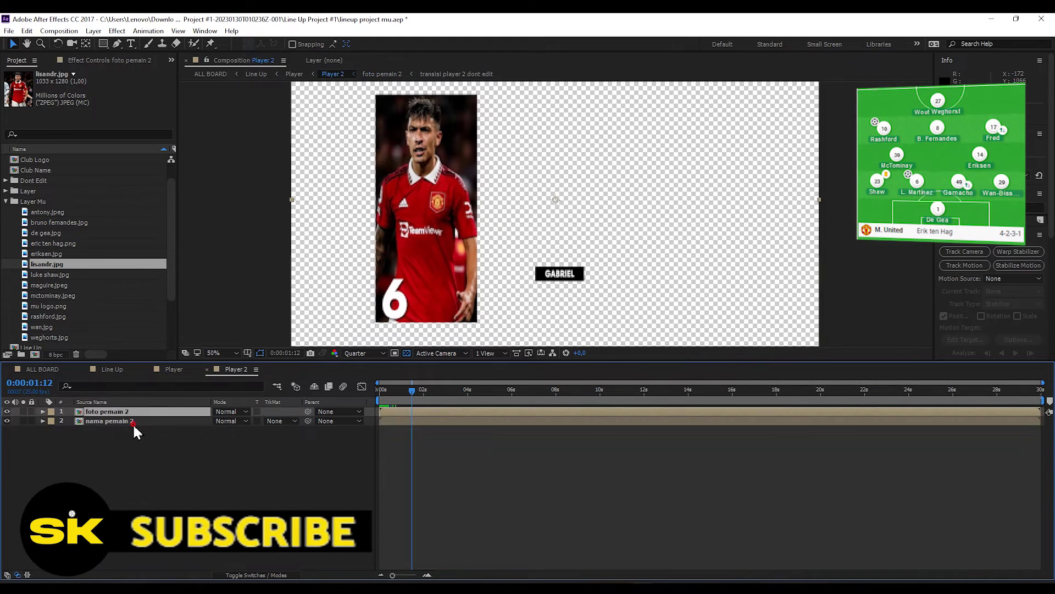
# - Replace the GABRIEL text in the nama pemain 2 composition with LISANDRO and centre it in its black box
pyautogui.doubleClick(131, 423)
pyautogui.click(111, 423)
pyautogui.click(111, 427)
pyautogui.doubleClick(111, 421)
pyautogui.press('capslock')
pyautogui.write('LISANDRO')
pyautogui.press('capslock')
pyautogui.press('Escape')
pyautogui.press('p')
pyautogui.click(137, 420)
# - Move the Player composition to 0:00:06:12 and open the foto pemain 3 composition inside Player 3
pyautogui.click(271, 369)
pyautogui.click(207, 369)
pyautogui.moveTo(468, 390); pyautogui.dragTo(502, 393)
pyautogui.doubleClick(101, 487)
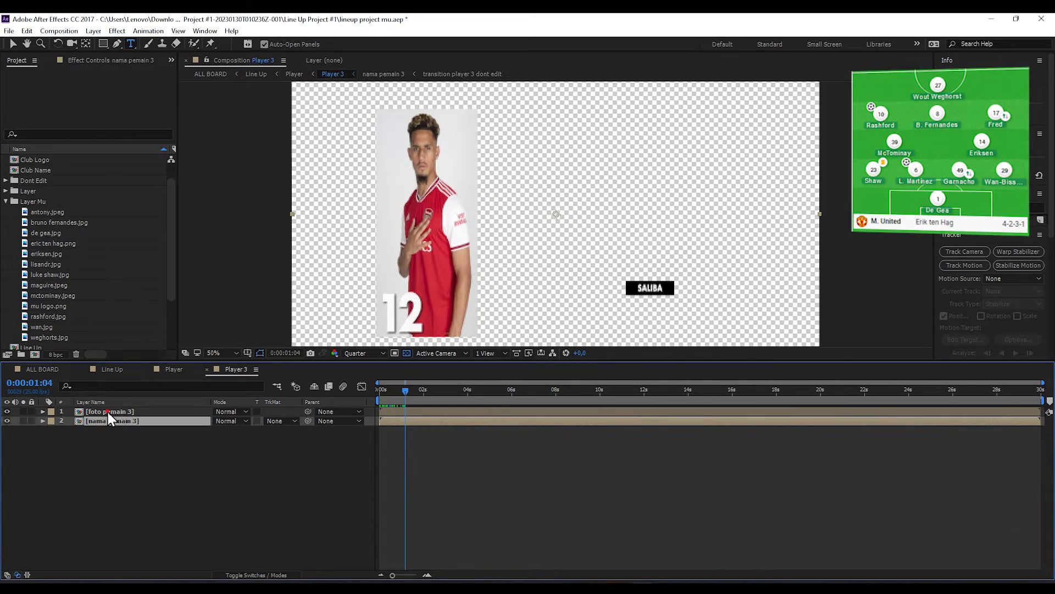
pyautogui.doubleClick(108, 418)
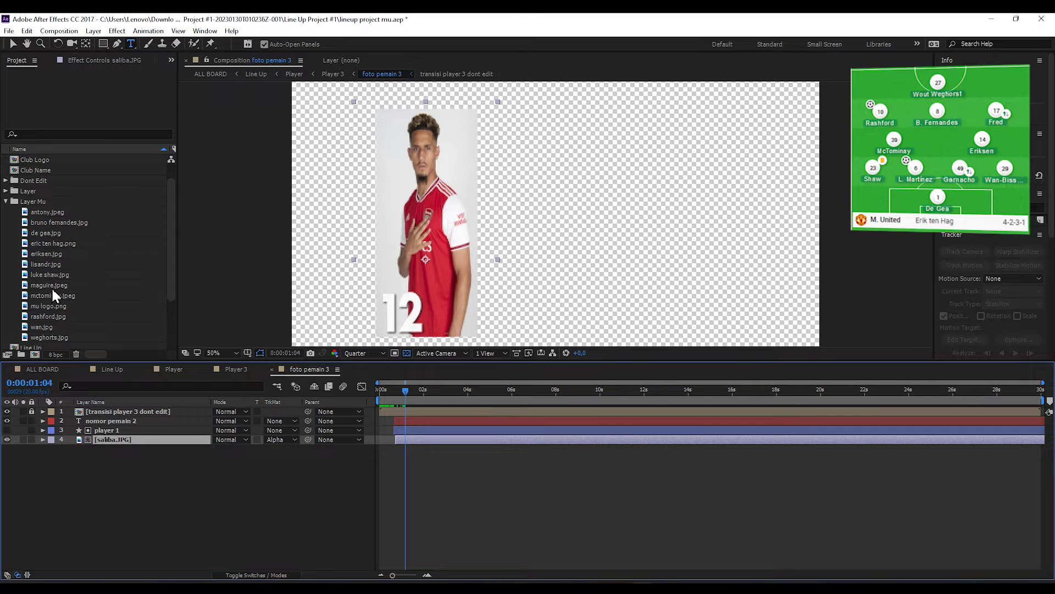
# - Replace the saliba.JPG layer with maguire.jpeg from the Layer Mu folder and scale it to 151%
pyautogui.click(48, 284)
pyautogui.moveTo(47, 285); pyautogui.dragTo(108, 441)
pyautogui.click(107, 441)
pyautogui.press('s')
pyautogui.moveTo(231, 449); pyautogui.dragTo(271, 461)
pyautogui.click(273, 470)
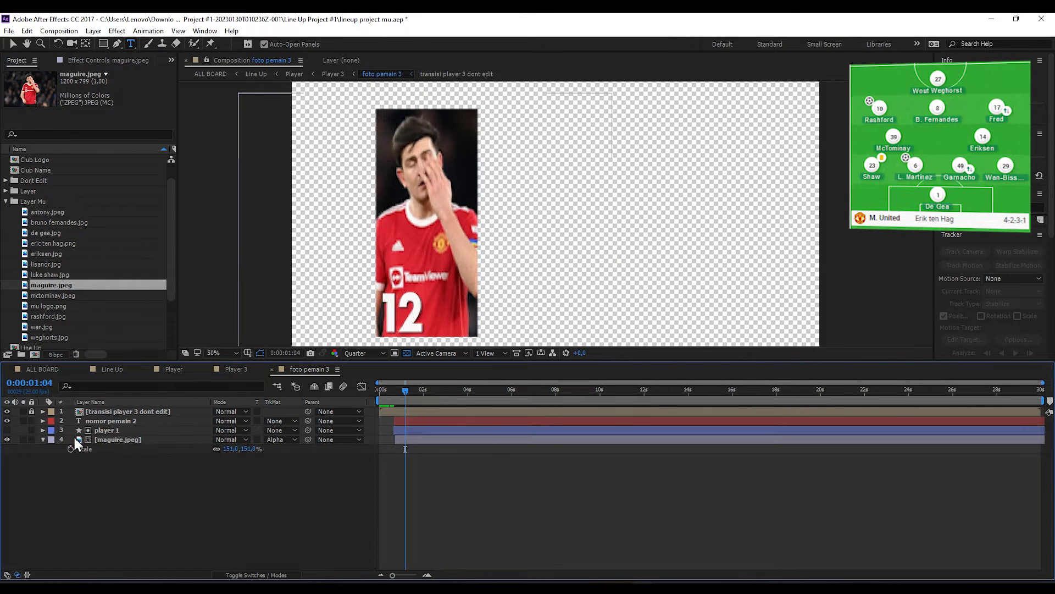
# - Set the third player's shirt number to 5 and change the name text in nama pemain 3 to MAGUIRE
pyautogui.click(154, 420)
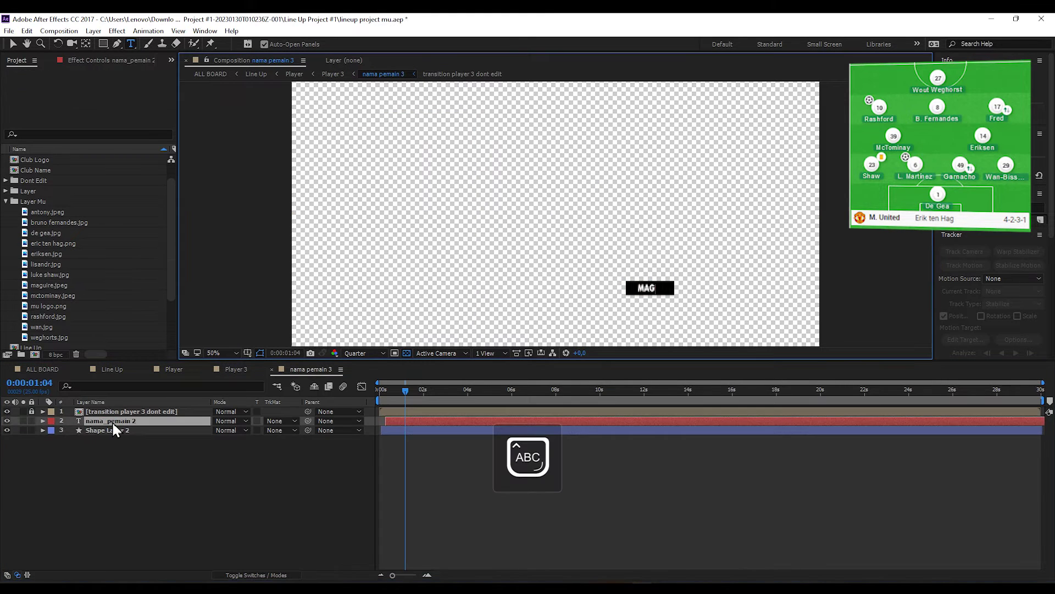
pyautogui.press('capslock')
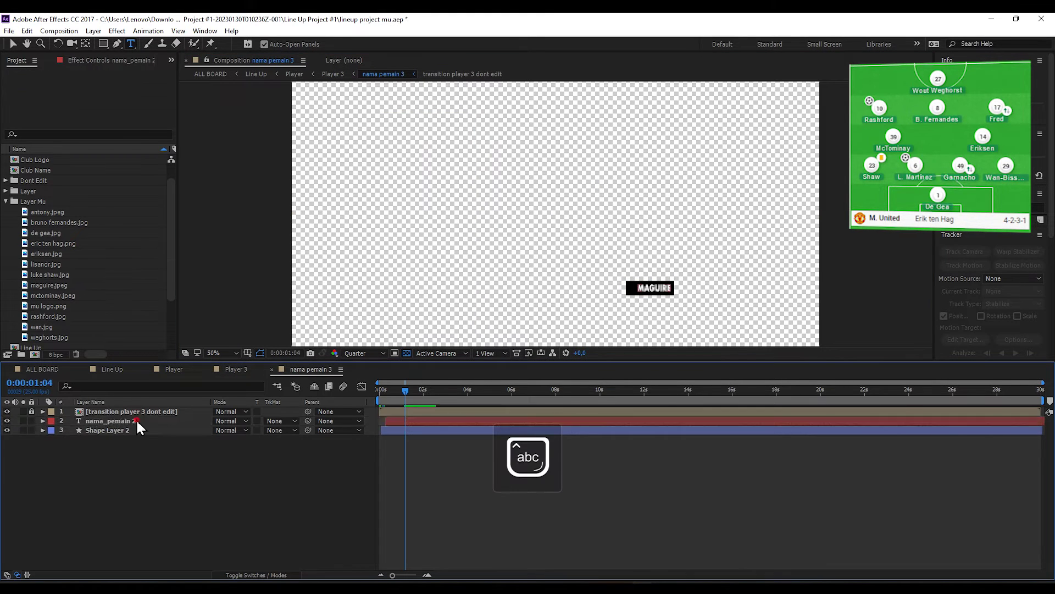
pyautogui.press('capslock')
pyautogui.click(272, 369)
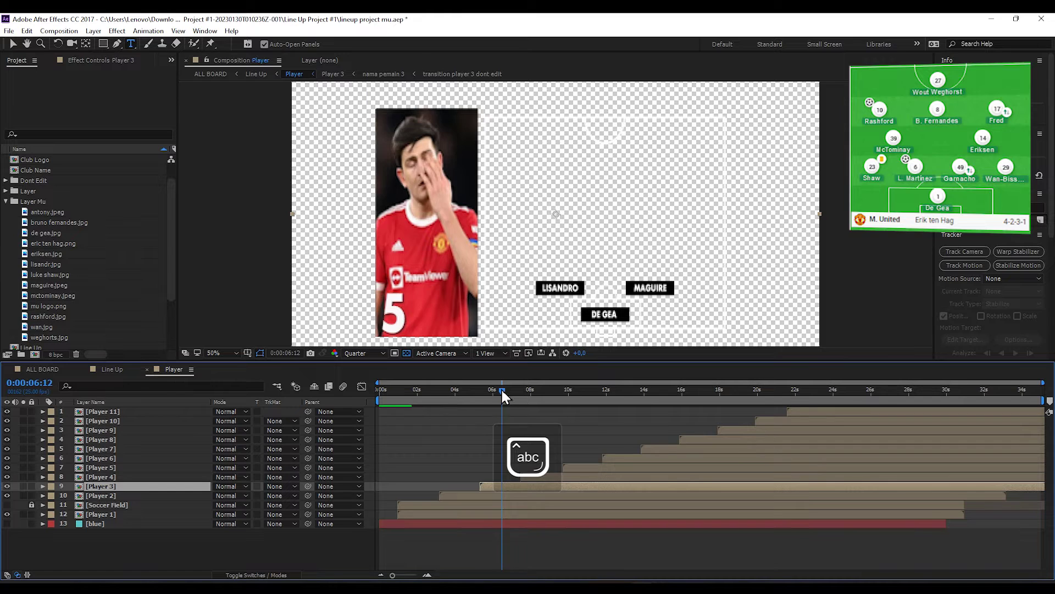
# - Advance the Player composition to the fourth player and open the foto pemain 4 composition inside Player 4
pyautogui.moveTo(500, 388)
pyautogui.mouseDown()
pyautogui.moveTo(489, 390)
pyautogui.moveTo(520, 394)
pyautogui.mouseUp()
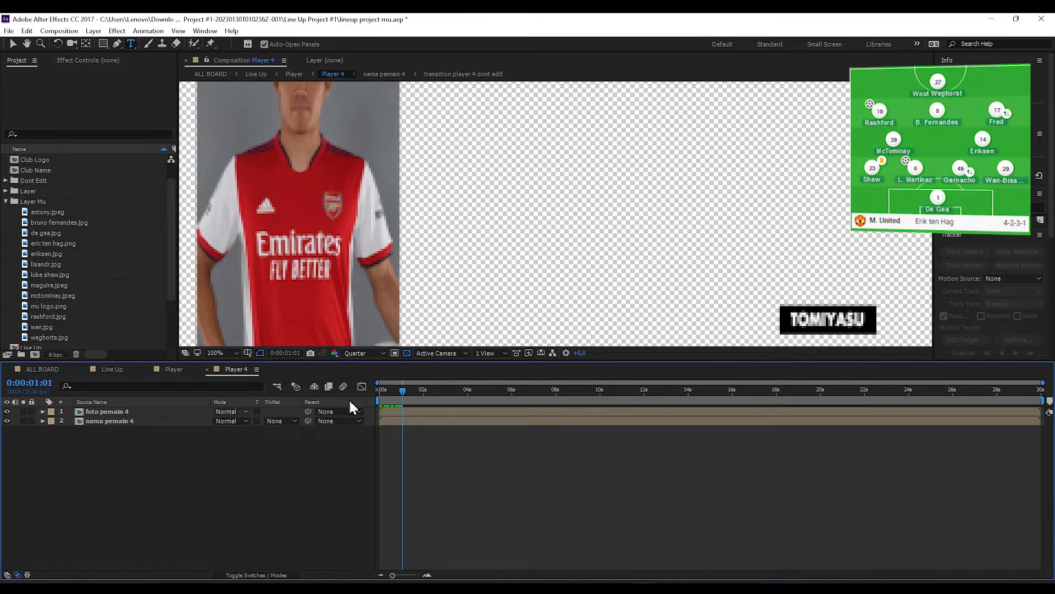
pyautogui.press(',')
pyautogui.press(',')
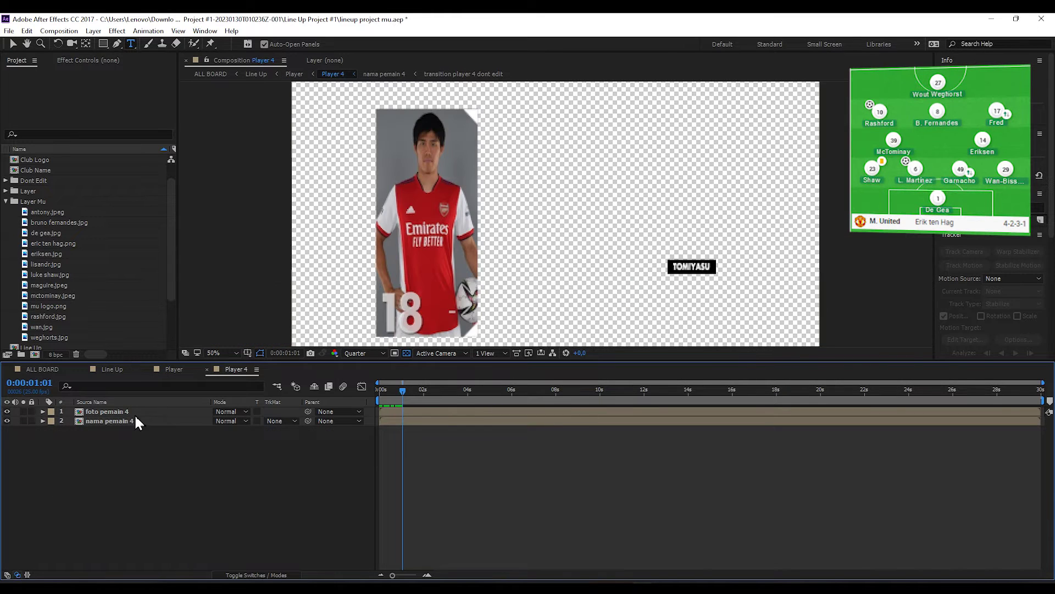
pyautogui.doubleClick(134, 412)
# - Replace the photo layer in foto pemain 4 with wan.jpg and scale it to fill the photo frame
pyautogui.click(110, 438)
pyautogui.click(66, 314)
pyautogui.click(47, 327)
pyautogui.hotkey('ctrl', 'alt', '/')
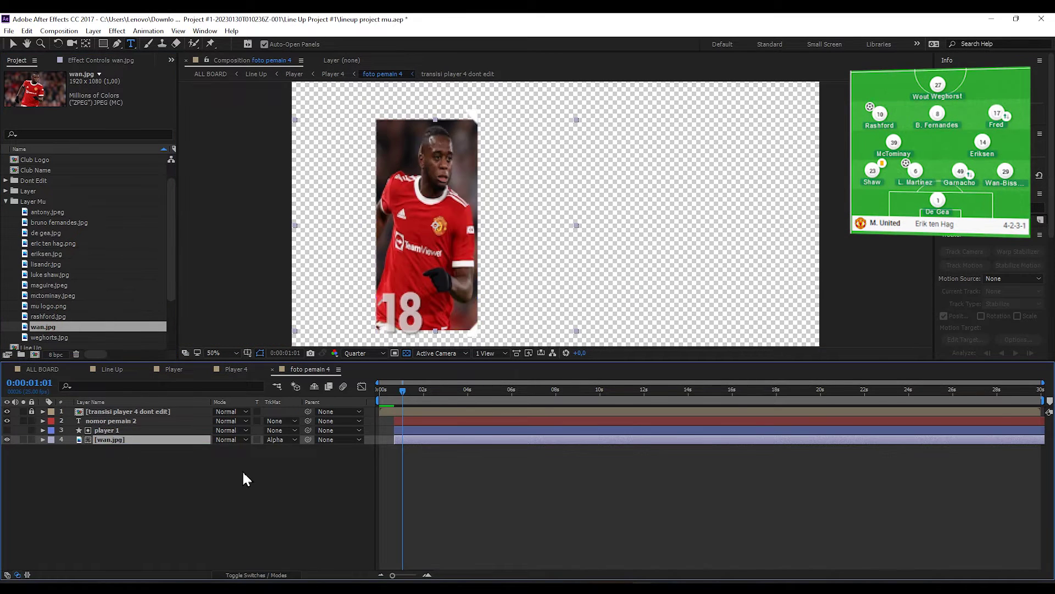
pyautogui.press('s')
# - Change the TOMIYASU text in nama pemain 4 to WAN BISSAKA and fit it in its black box at 91% scale
pyautogui.click(119, 420)
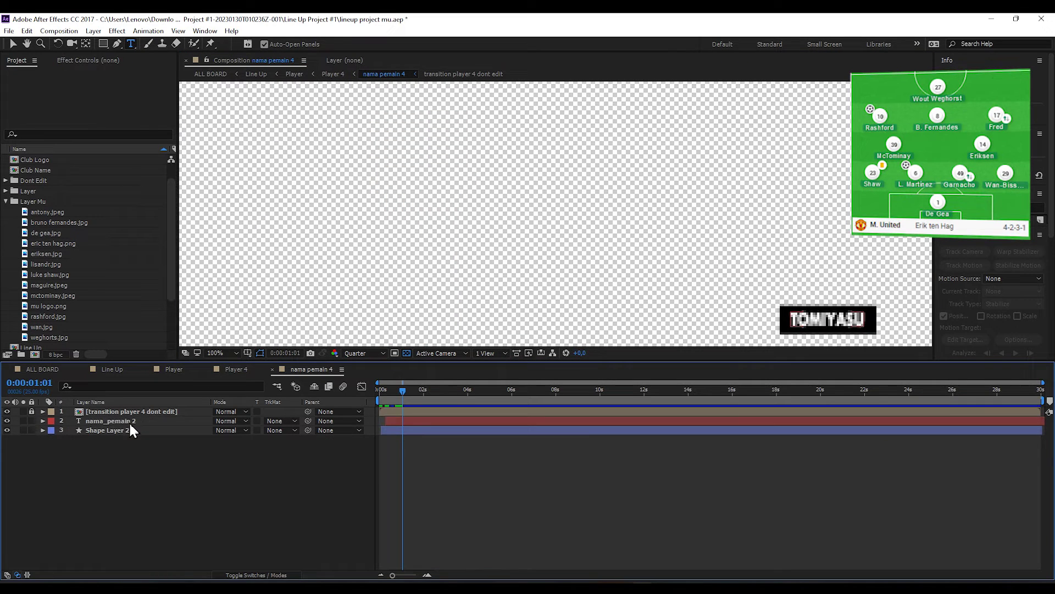
pyautogui.doubleClick(128, 421)
pyautogui.press('capslock')
pyautogui.write('WAN BISSAKA')
pyautogui.click(127, 421)
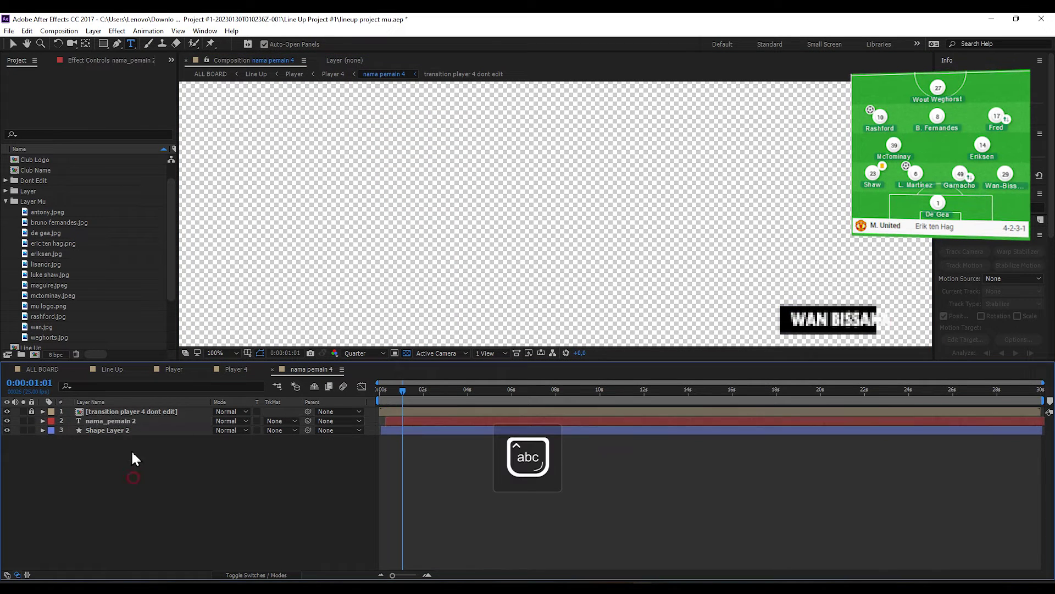
pyautogui.press('p')
pyautogui.click(133, 418)
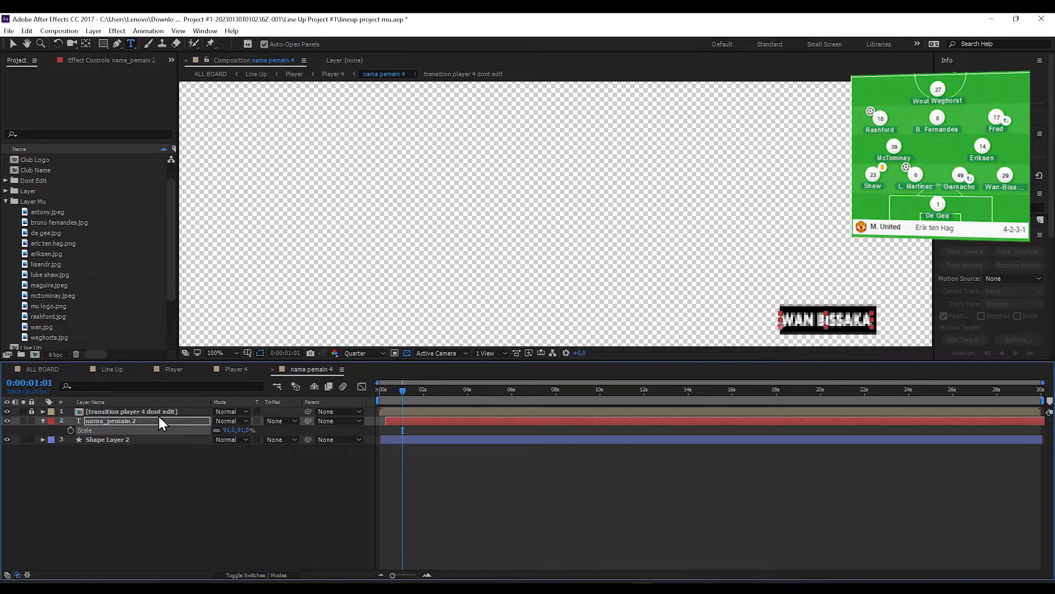
# - Advance the Player composition to the fifth player and open the foto pemain 5 composition inside Player 5
pyautogui.click(235, 372)
pyautogui.click(207, 369)
pyautogui.moveTo(542, 389); pyautogui.dragTo(587, 389)
pyautogui.doubleClick(591, 470)
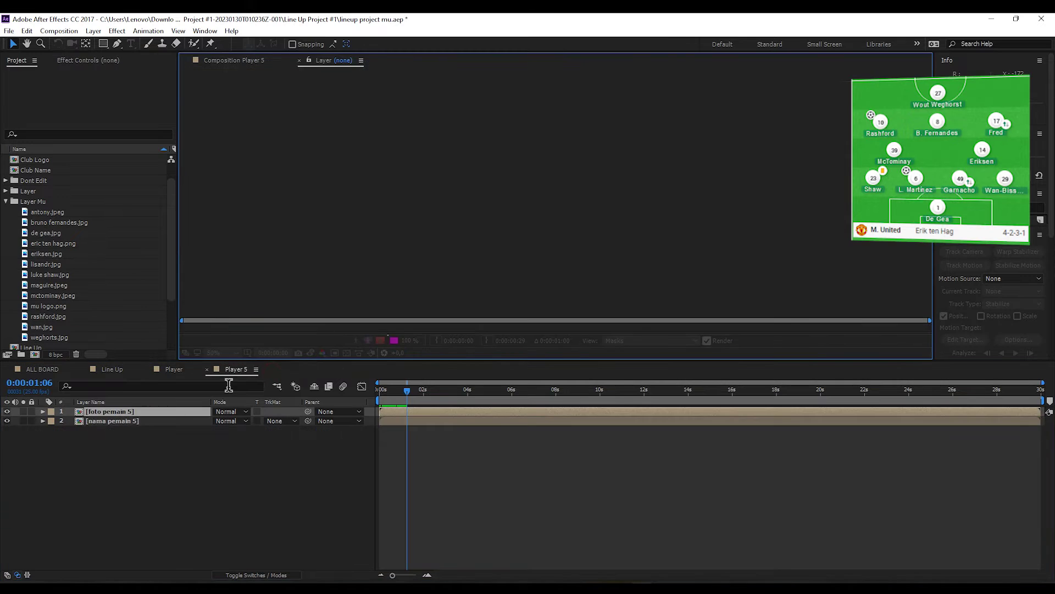
pyautogui.doubleClick(130, 412)
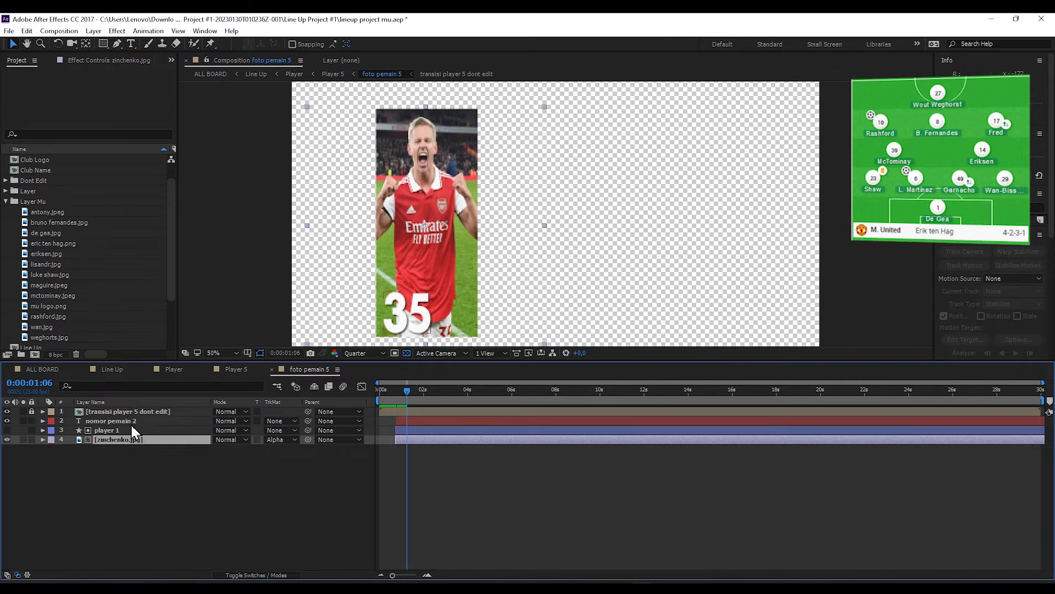
# - Replace the zinchenko.jpg layer with luke shaw.jpg and enlarge it until it fills the photo frame
pyautogui.click(45, 275)
pyautogui.moveTo(45, 275); pyautogui.dragTo(115, 440)
pyautogui.press('s')
pyautogui.moveTo(236, 449); pyautogui.dragTo(301, 449)
# - Set the shirt number in foto pemain 5 to 23 and return to the Player composition
pyautogui.doubleClick(117, 420)
pyautogui.write('23')
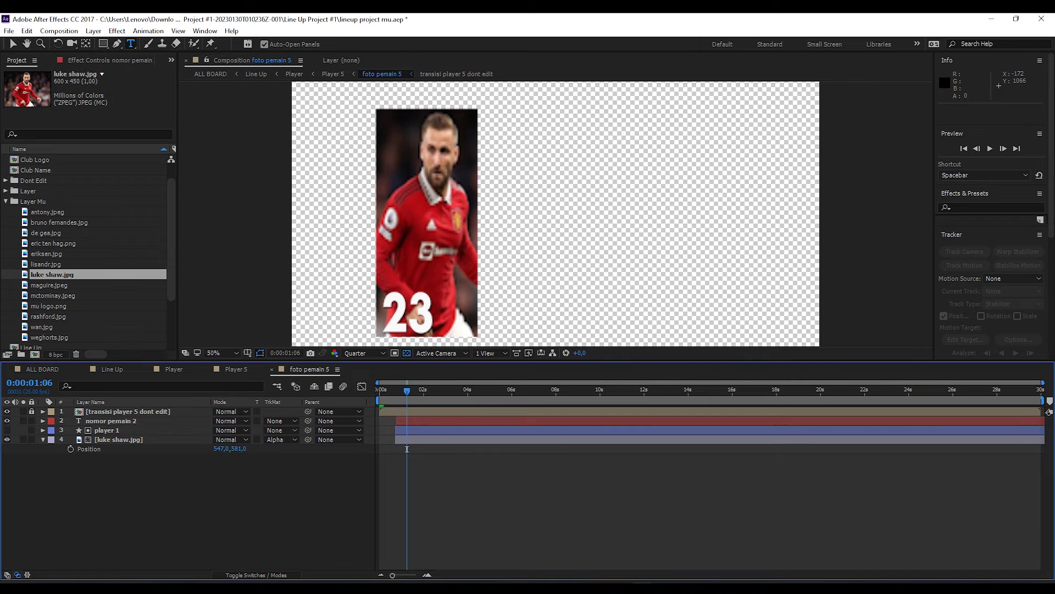
pyautogui.click(255, 369)
pyautogui.click(256, 368)
# - Move the Player composition to 0:00:12:23 and open the foto pemain 6 composition inside Player 6
pyautogui.press('space')
pyautogui.click(614, 458)
pyautogui.doubleClick(114, 457)
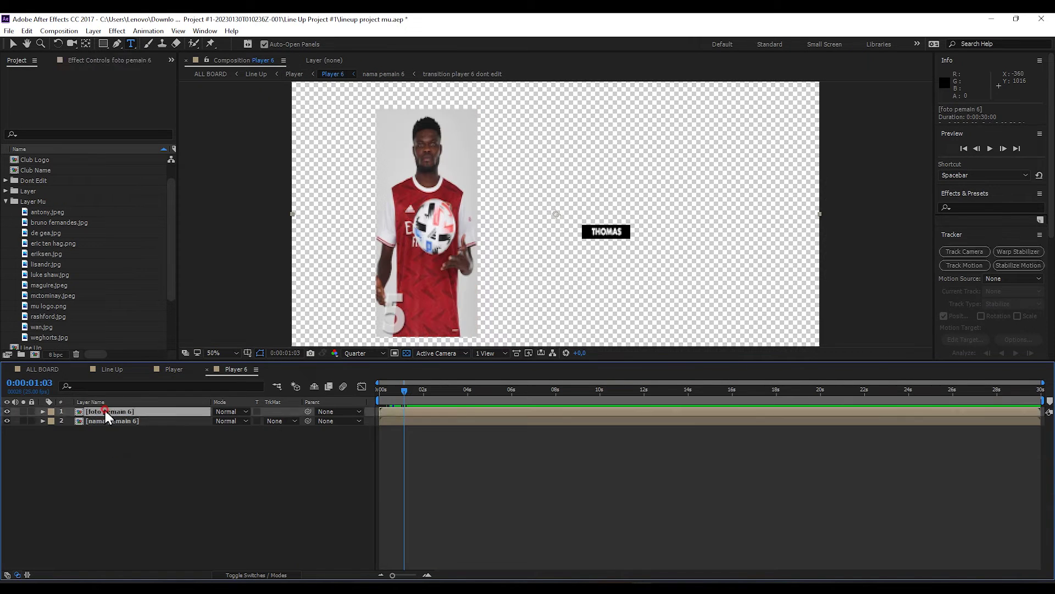
pyautogui.doubleClick(104, 410)
# - Replace the photo layer in foto pemain 6 with bruno fernandes.jpg and shift it horizontally to frame the player
pyautogui.click(113, 439)
pyautogui.moveTo(43, 221); pyautogui.dragTo(114, 438)
pyautogui.press('p')
pyautogui.moveTo(240, 449); pyautogui.dragTo(217, 455)
pyautogui.click(188, 492)
# - Set the shirt number in foto pemain 6 to 8 and return to the Player 6 composition
pyautogui.click(116, 420)
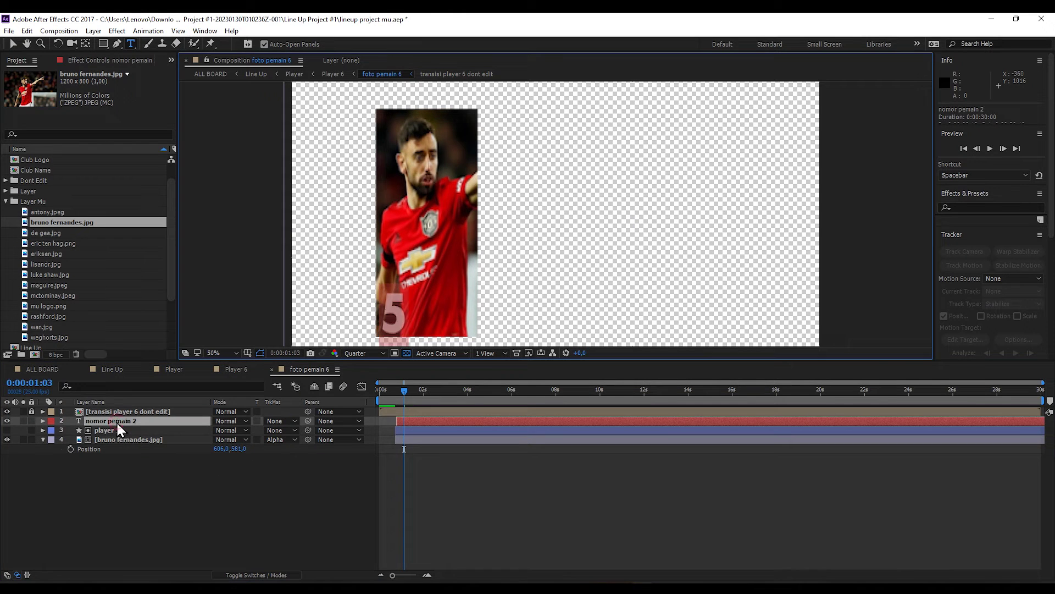
pyautogui.click(158, 478)
pyautogui.click(271, 368)
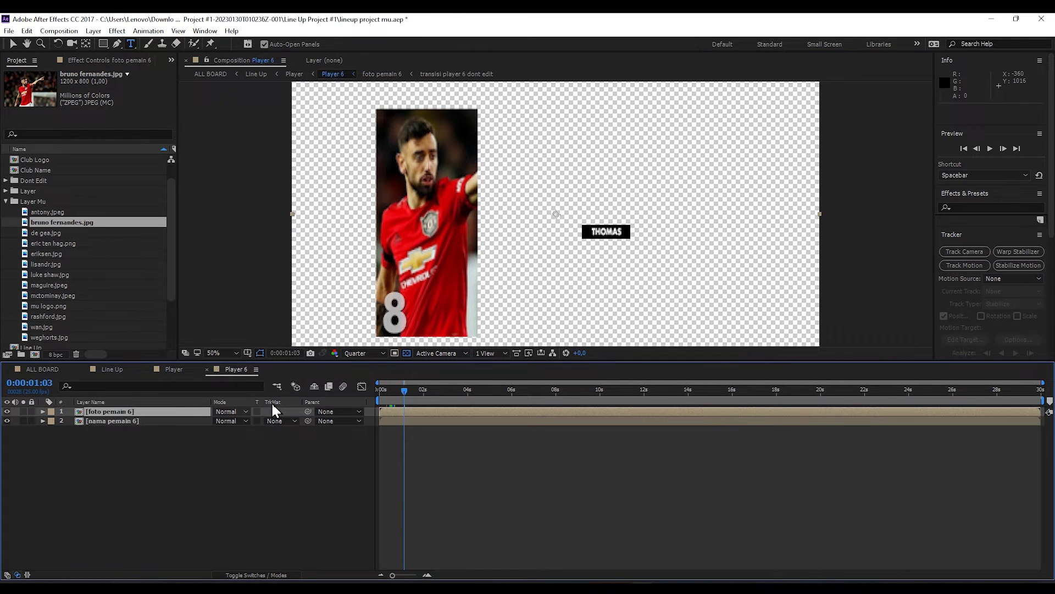
# - Add a null object to the Player 6 composition and place it between foto pemain 6 and nama pemain 6
pyautogui.click(123, 420)
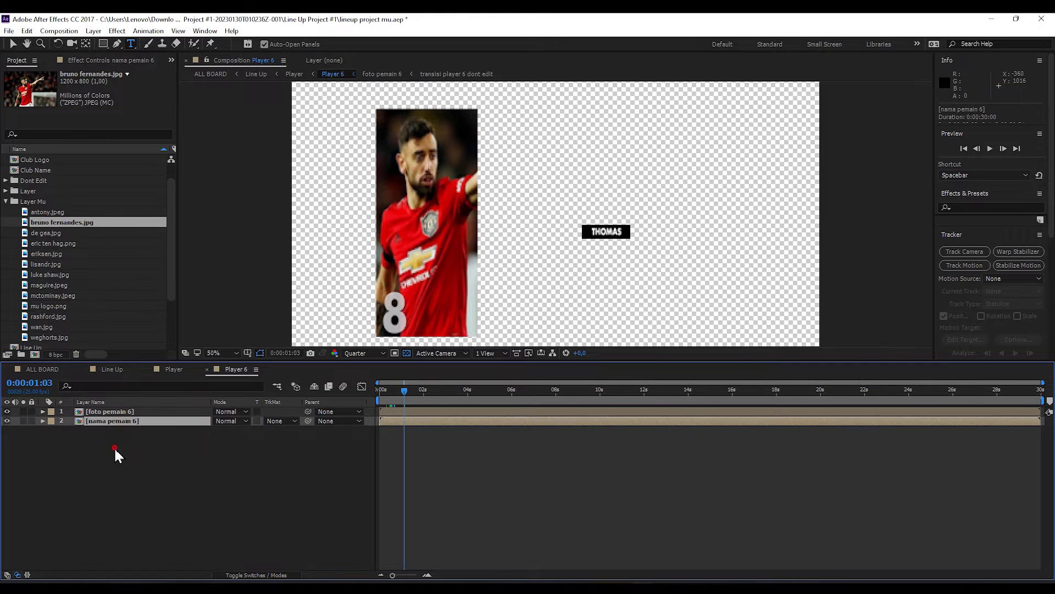
pyautogui.click(114, 446)
pyautogui.rightClick(112, 447)
pyautogui.click(300, 362)
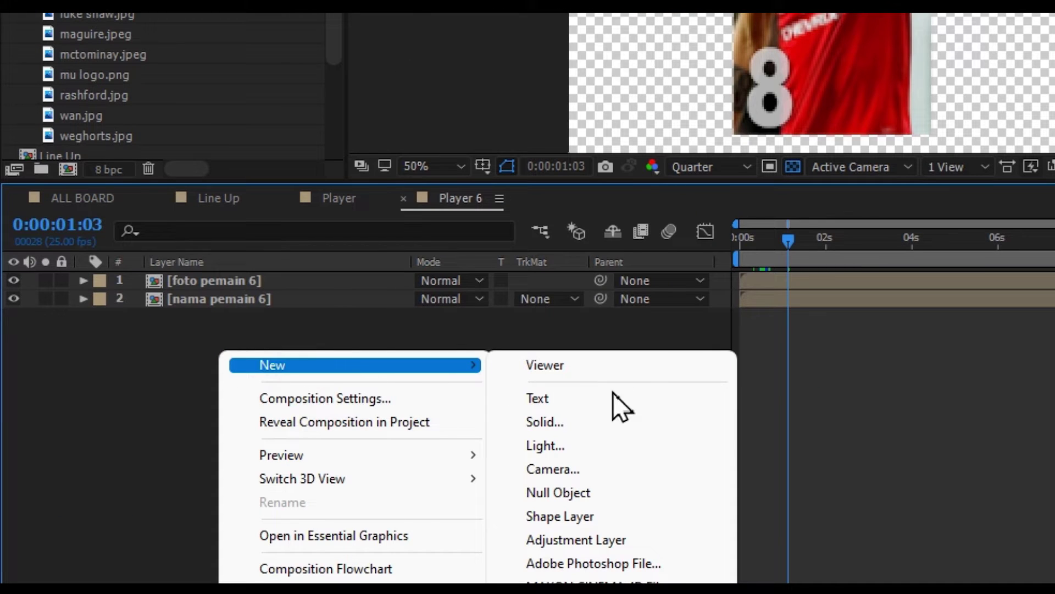
pyautogui.click(620, 492)
pyautogui.moveTo(233, 285); pyautogui.dragTo(229, 309)
pyautogui.click(280, 367)
pyautogui.click(238, 297)
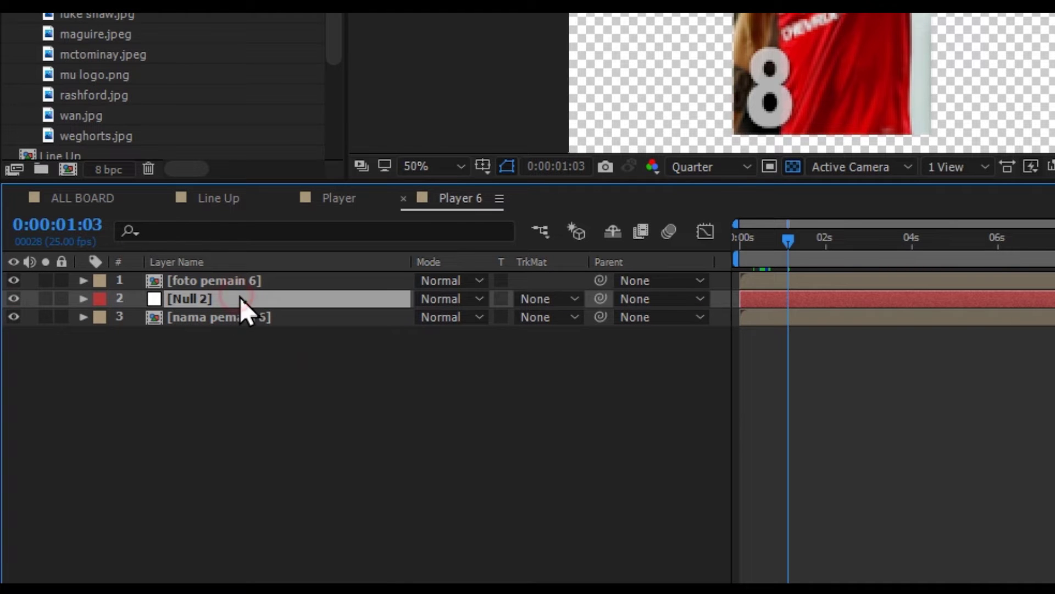
# - Parent the nama pemain 6 layer to the Null 2 layer
pyautogui.click(631, 318)
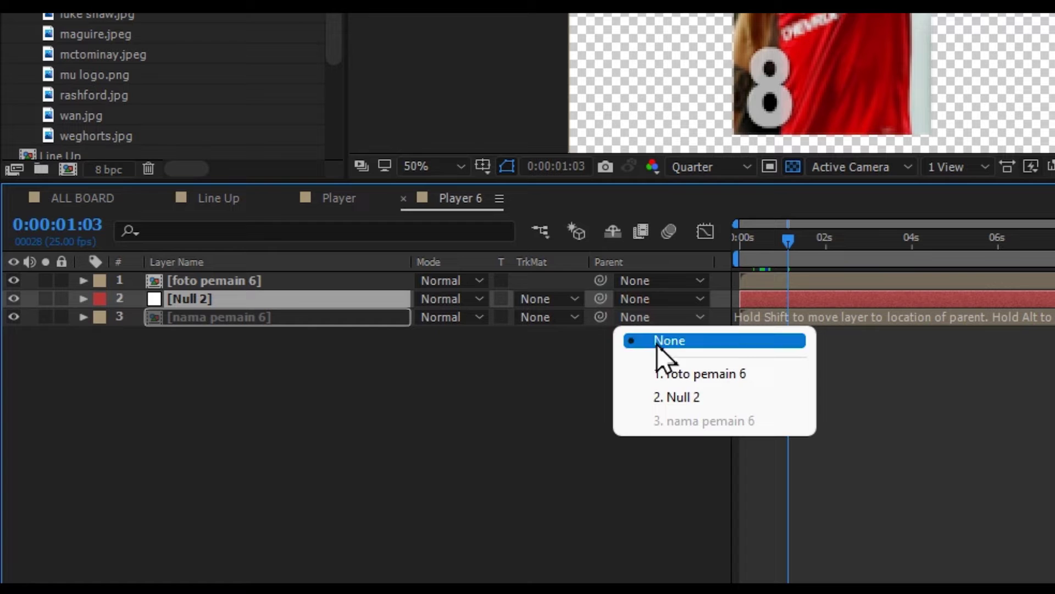
pyautogui.click(682, 404)
pyautogui.click(318, 424)
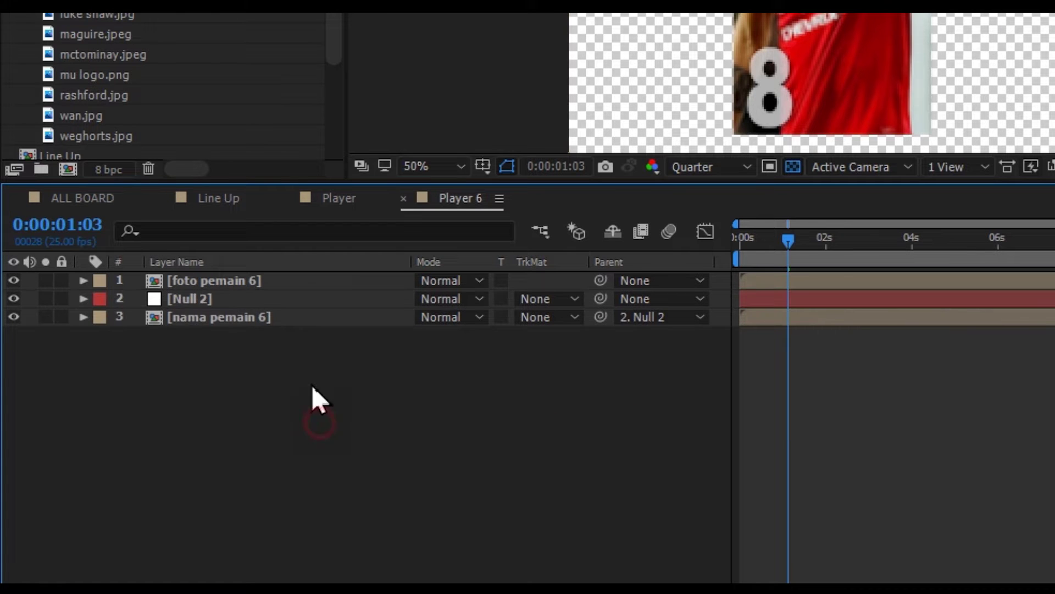
# - Move the Null 2 layer up to position 960, 366 and check the name box's placement in the Player composition
pyautogui.click(256, 297)
pyautogui.press('p')
pyautogui.moveTo(465, 327); pyautogui.dragTo(290, 325)
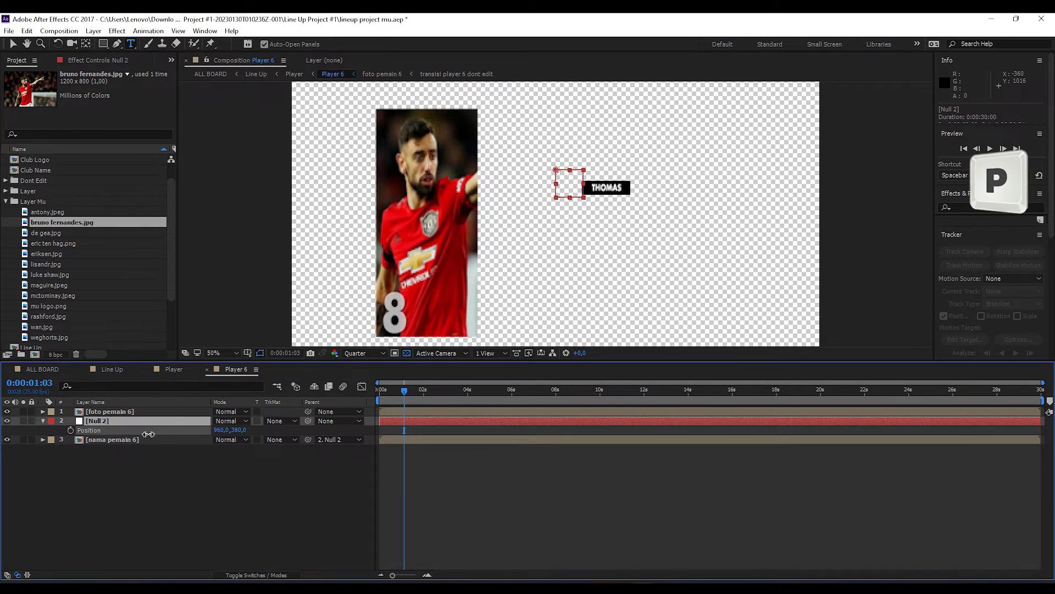
pyautogui.moveTo(148, 434); pyautogui.dragTo(135, 432)
pyautogui.click(160, 455)
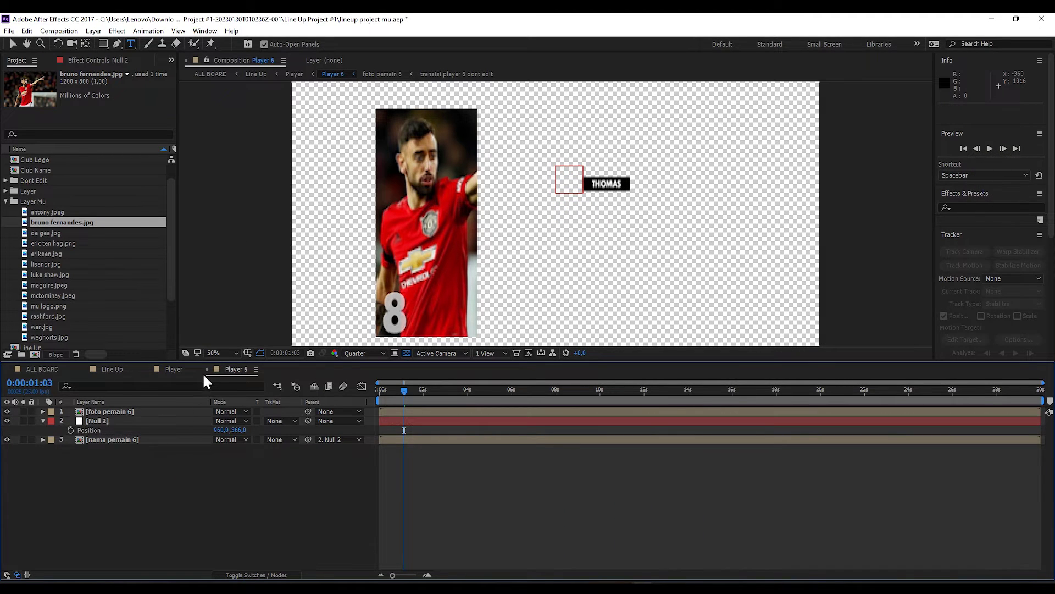
pyautogui.click(178, 370)
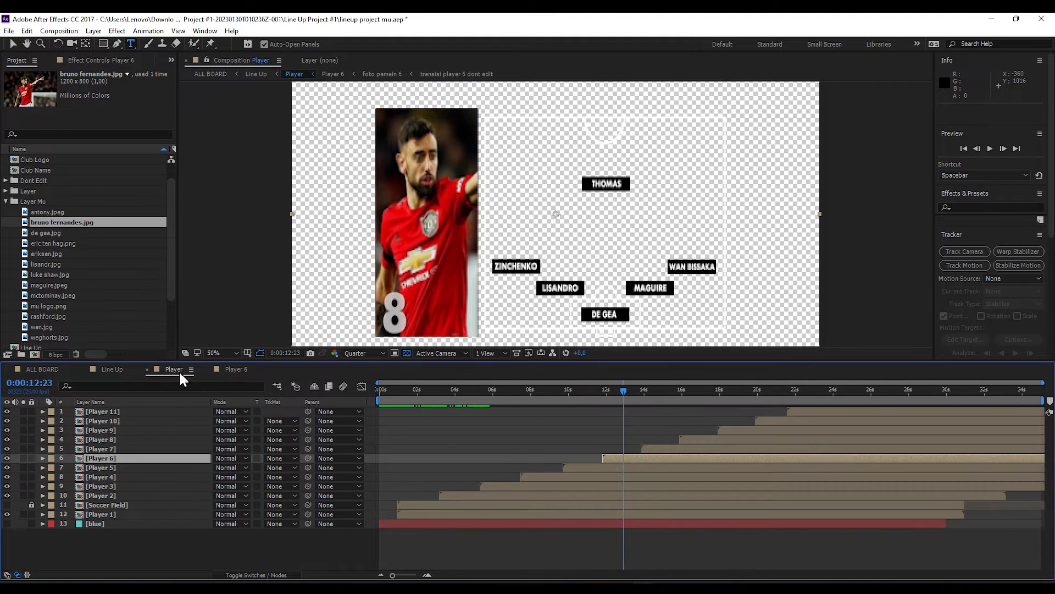
pyautogui.click(227, 371)
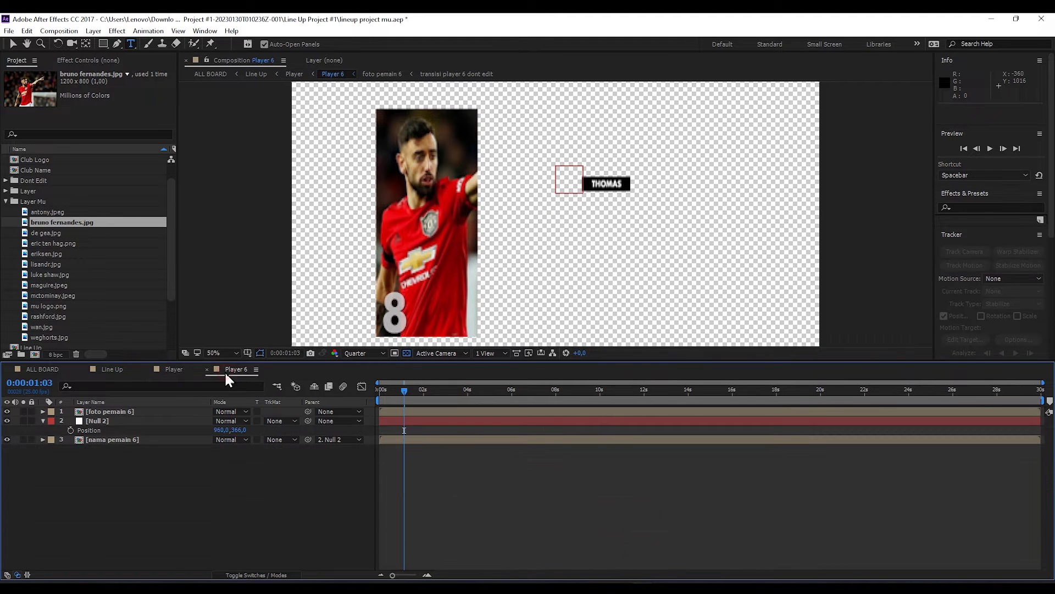
# - Replace the THOMAS text in nama pemain 6 with BRUNO and centre it in its black box at position 1095, 616.5
pyautogui.click(127, 439)
pyautogui.doubleClick(126, 439)
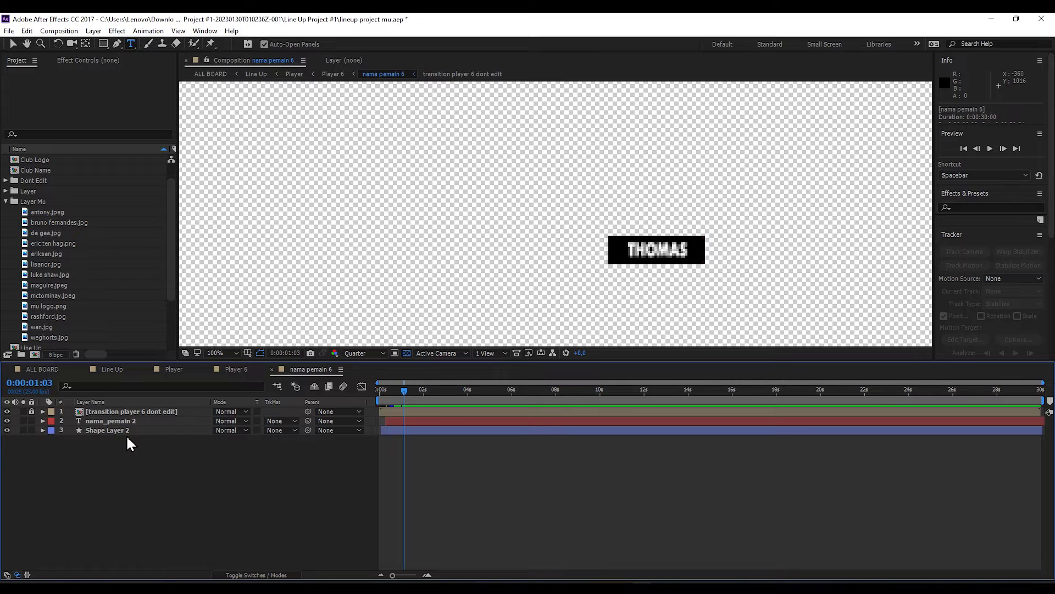
pyautogui.click(110, 421)
pyautogui.doubleClick(113, 420)
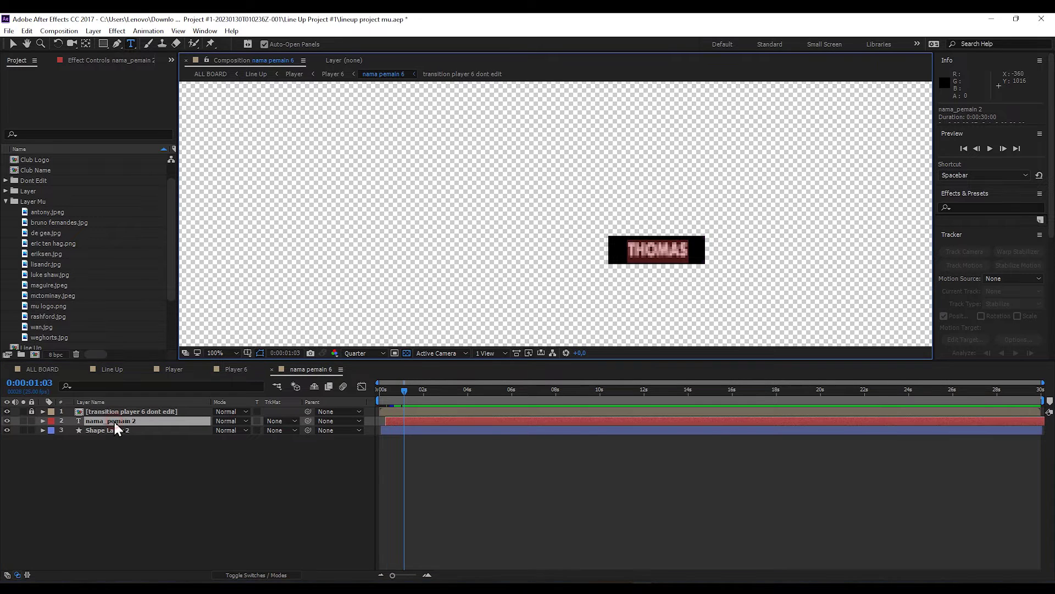
pyautogui.write('BRUNO')
pyautogui.click(113, 470)
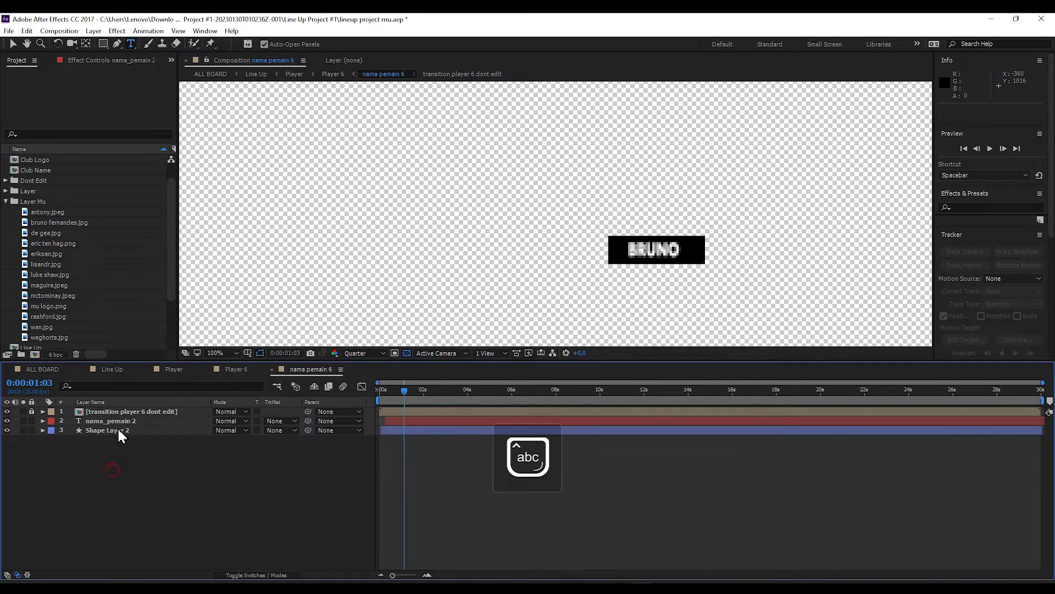
pyautogui.click(117, 421)
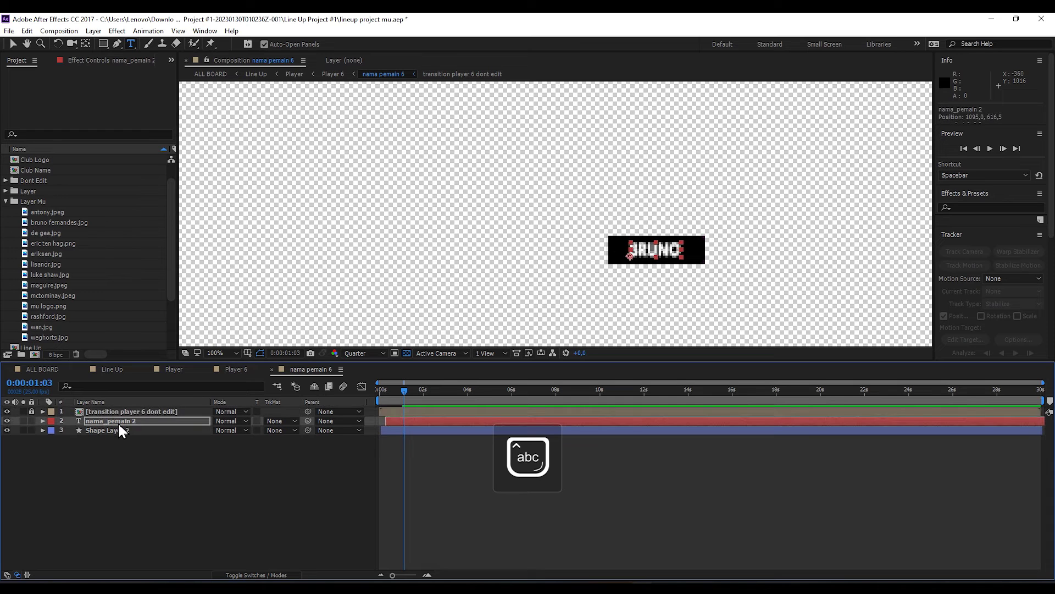
# - Move the Player composition to 0:00:15:04 and open the nested Player 7 composition
pyautogui.click(271, 368)
pyautogui.click(208, 369)
pyautogui.moveTo(622, 386); pyautogui.dragTo(645, 390)
pyautogui.doubleClick(105, 449)
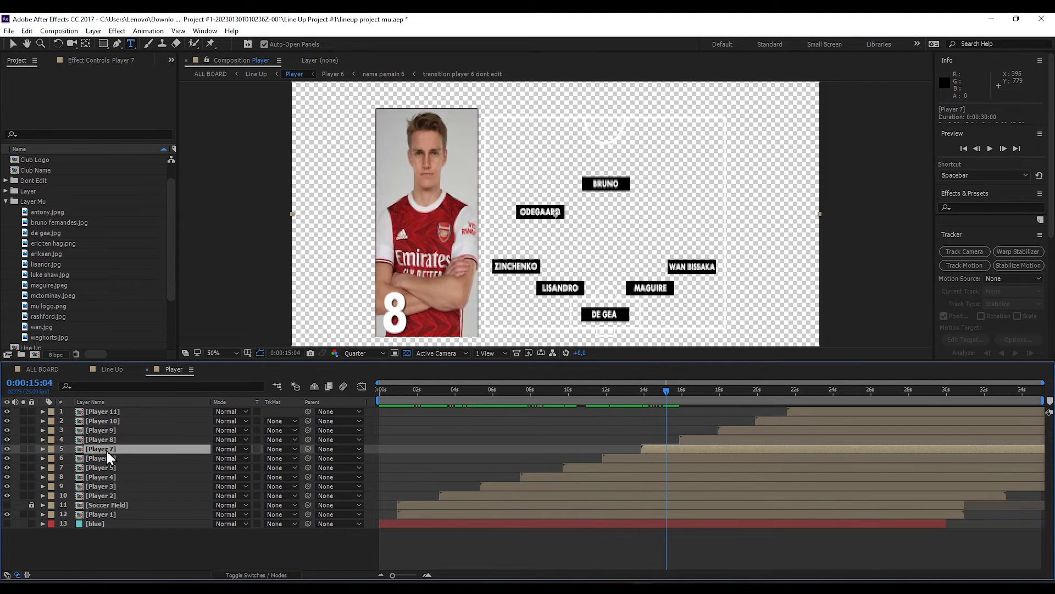
# - Replace the photo layer in the foto pemain 7 composition with mctominay.jpeg and reposition it within the photo frame
pyautogui.click(108, 302)
pyautogui.click(81, 223)
pyautogui.click(88, 296)
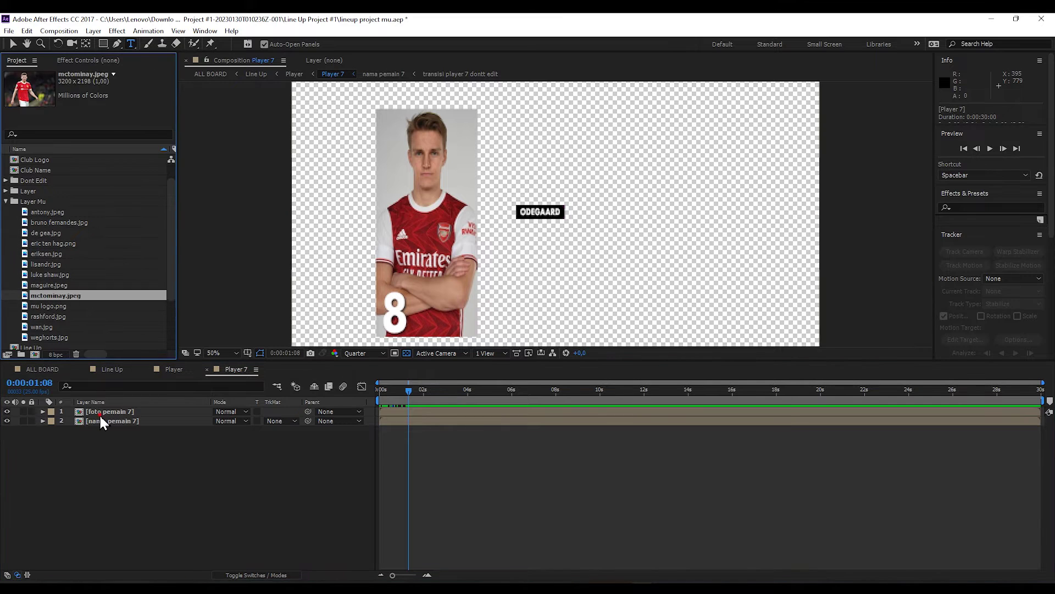
pyautogui.doubleClick(99, 413)
pyautogui.click(55, 296)
pyautogui.moveTo(57, 297); pyautogui.dragTo(118, 440)
pyautogui.press('p')
pyautogui.moveTo(220, 451); pyautogui.dragTo(328, 461)
pyautogui.moveTo(223, 449); pyautogui.dragTo(285, 449)
# - Set the shirt number in foto pemain 7 to 39 and return to the Player 7 composition
pyautogui.click(142, 482)
pyautogui.click(143, 418)
pyautogui.click(272, 368)
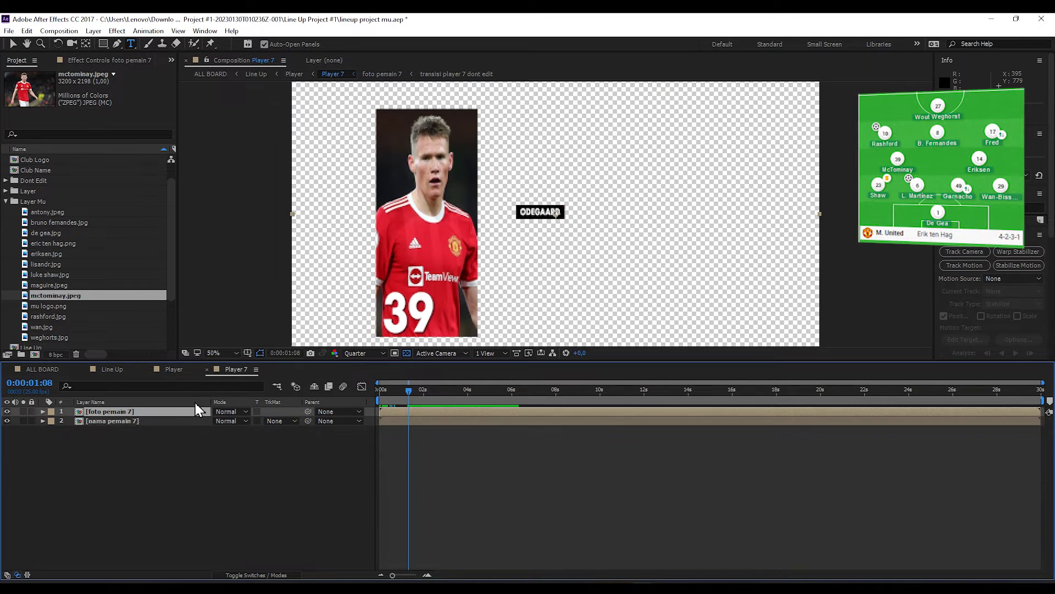
# - Replace the ODEGAARD text in the nama pemain 7 composition with MCTOMINAY
pyautogui.doubleClick(122, 423)
pyautogui.doubleClick(121, 421)
pyautogui.write('MCTOMINAY')
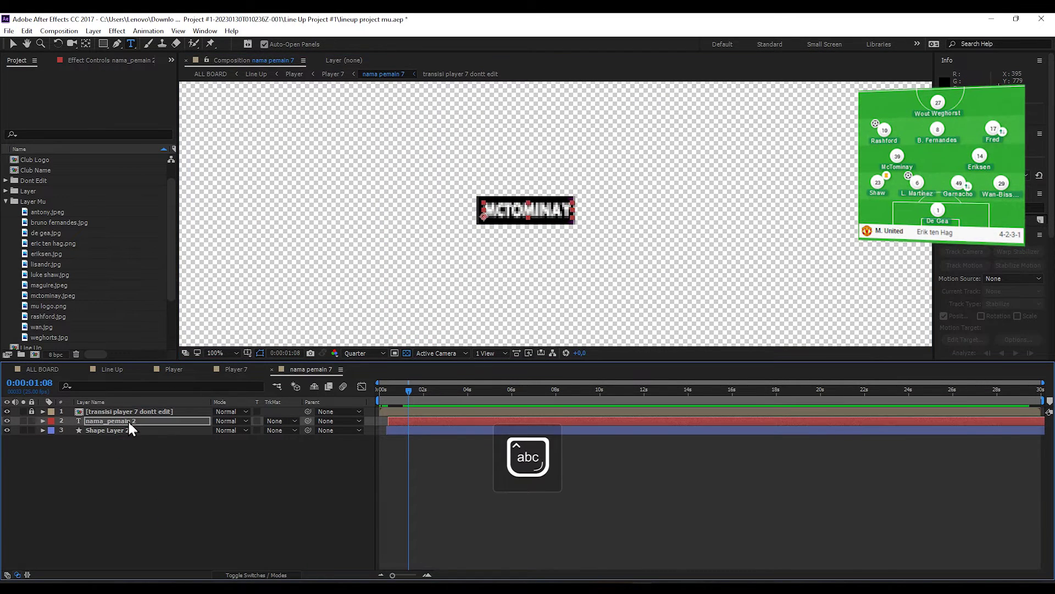
# - Close the nama pemain 7 and Player 7 compositions, advance the Player composition to the XHAKA entry, and open Player 8
pyautogui.click(272, 369)
pyautogui.click(210, 369)
pyautogui.moveTo(679, 394); pyautogui.dragTo(710, 392)
pyautogui.doubleClick(116, 440)
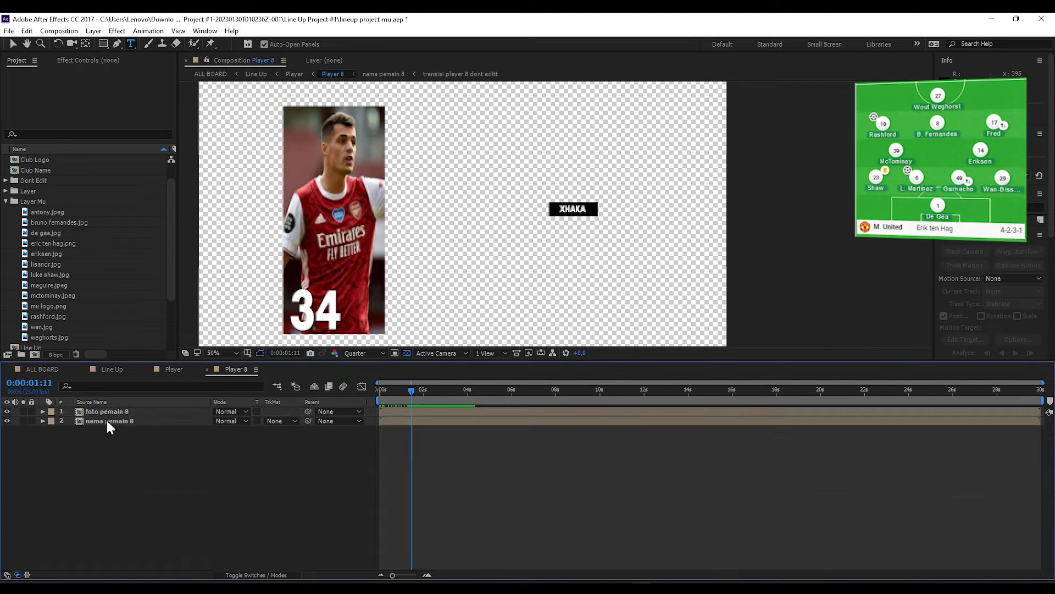
# - Replace the photo layer in foto pemain 8 with eriksen.jpg, positioning it at 559, 715 and scaling it to fill the frame
pyautogui.doubleClick(105, 419)
pyautogui.moveTo(48, 254); pyautogui.dragTo(128, 444)
pyautogui.press('p')
pyautogui.moveTo(239, 456); pyautogui.dragTo(264, 456)
pyautogui.press('s')
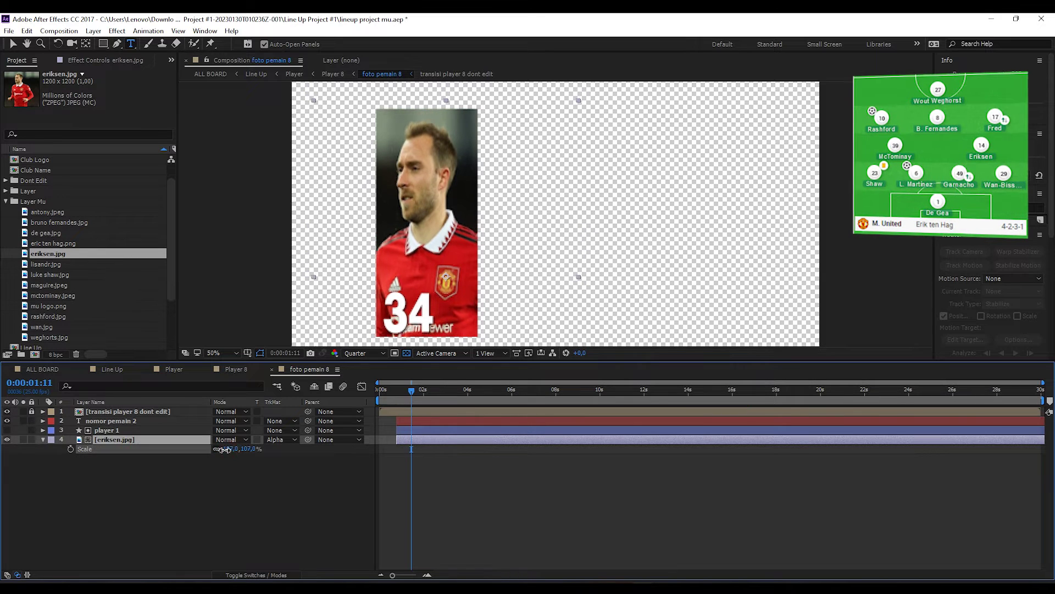
# - Open foto pemain 8's shirt number for editing and replace the XHAKA text in nama pemain 8 with ERIKSEN
pyautogui.click(113, 420)
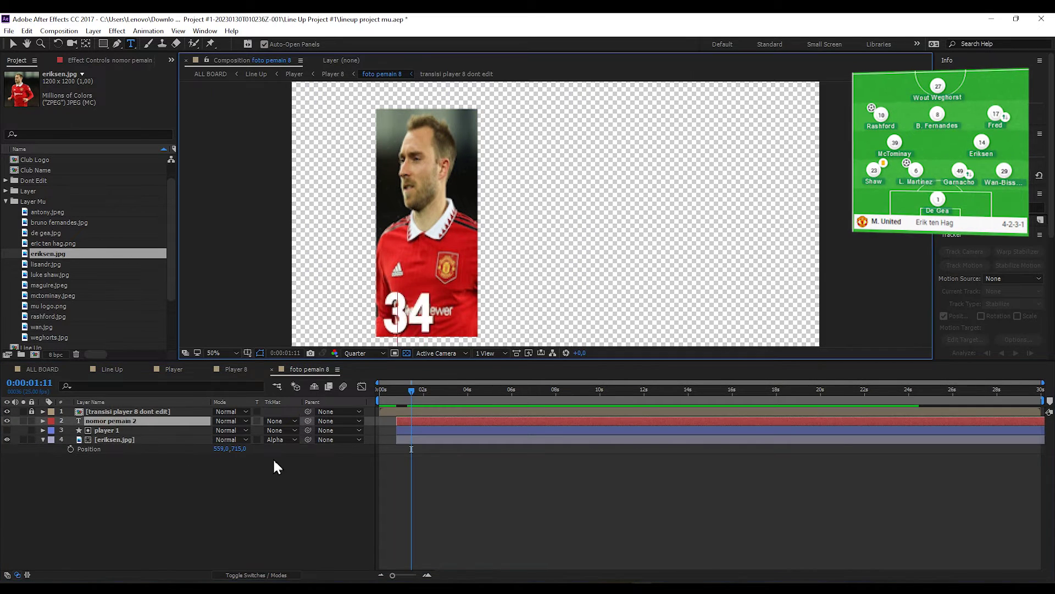
pyautogui.click(270, 369)
pyautogui.doubleClick(132, 419)
pyautogui.press('capslock')
pyautogui.press('capslock')
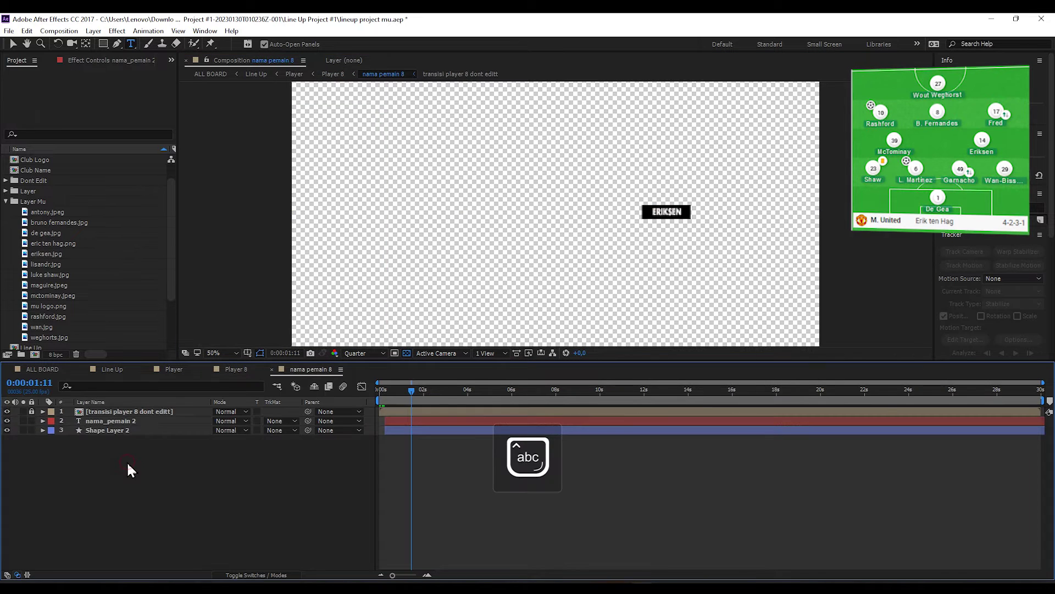
# - Close the Player 8 compositions, move the Player composition to 0:00:19:12, and open Player 9
pyautogui.click(270, 369)
pyautogui.click(204, 369)
pyautogui.moveTo(649, 385); pyautogui.dragTo(746, 385)
pyautogui.click(110, 432)
pyautogui.doubleClick(110, 430)
# - In the pemain 9 composition, set the shirt number to 10 and replace the photo with rashford.jpg, rescaled and positioned at 514, 606
pyautogui.doubleClick(107, 421)
pyautogui.click(110, 439)
pyautogui.click(78, 305)
pyautogui.click(55, 222)
pyautogui.moveTo(50, 316); pyautogui.dragTo(120, 439)
pyautogui.press('s')
pyautogui.moveTo(228, 449); pyautogui.dragTo(223, 449)
pyautogui.press('p')
pyautogui.click(271, 369)
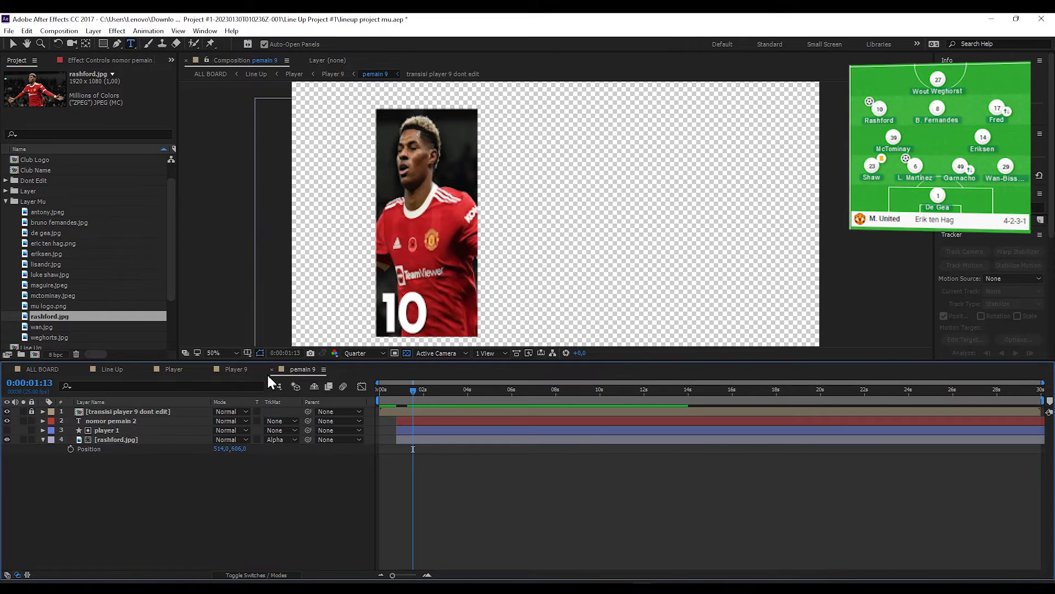
# - Replace the TROSSARD text in the nama pemain 9 composition with RASHFORD, centre it on its plate, and return to Player 9
pyautogui.doubleClick(115, 421)
pyautogui.press(',')
pyautogui.doubleClick(134, 420)
pyautogui.press('capslock')
pyautogui.write('RASHFORD')
pyautogui.press('capslock')
pyautogui.click(164, 467)
pyautogui.click(141, 421)
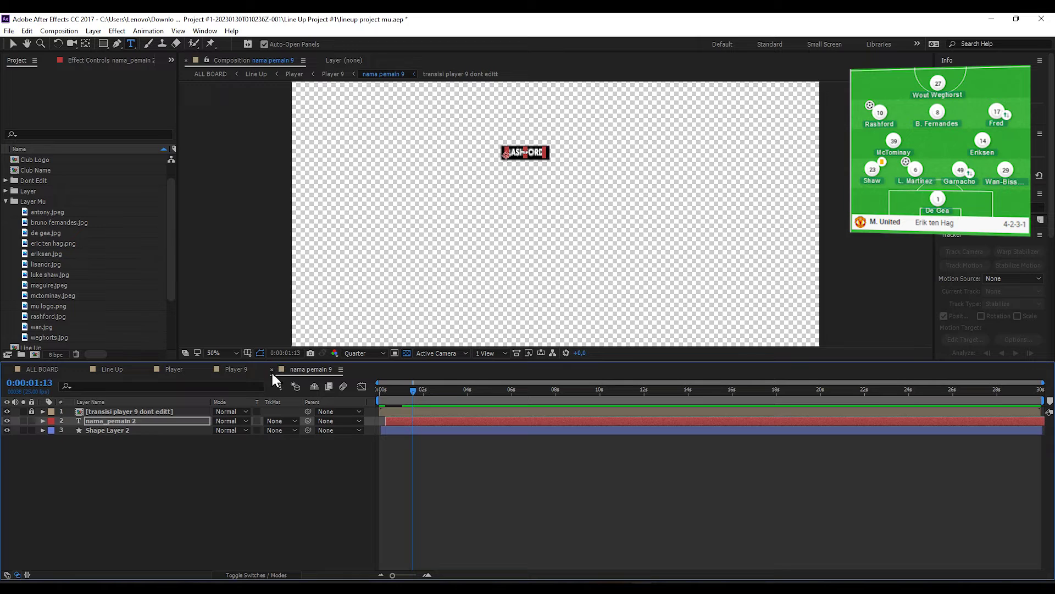
pyautogui.click(271, 368)
# - Add a null object to Player 9, place it directly above the nama pemain 9 layer, and parent nama pemain 9 to it
pyautogui.click(208, 466)
pyautogui.press(',')
pyautogui.rightClick(138, 444)
pyautogui.moveTo(151, 455)
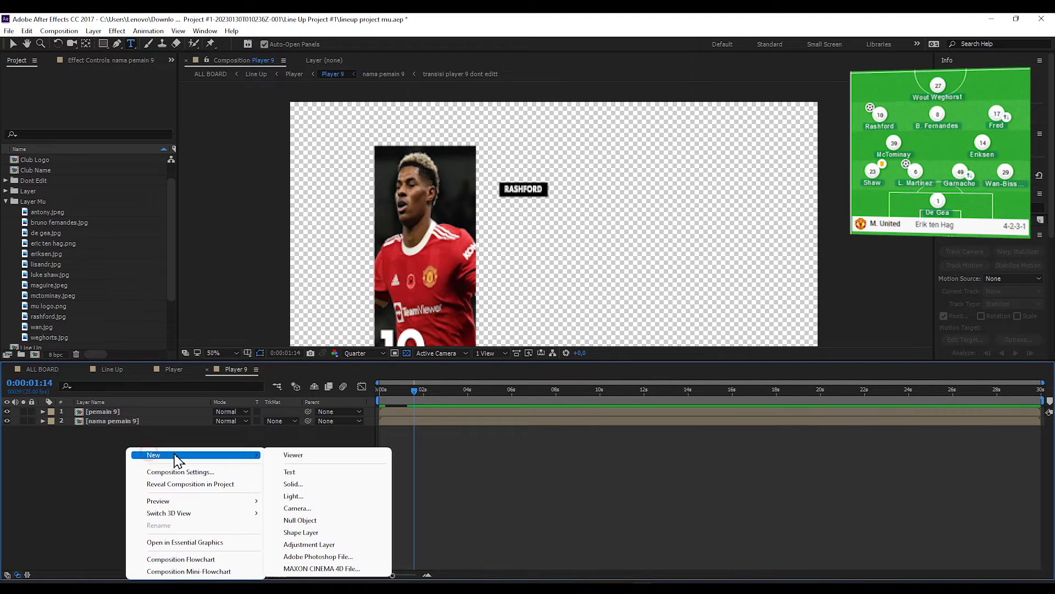
pyautogui.click(308, 519)
pyautogui.click(127, 420)
pyautogui.moveTo(127, 420); pyautogui.dragTo(127, 410)
pyautogui.click(344, 429)
pyautogui.click(346, 464)
# - Move the null in Player 9 to 960, 573 to lower the RASHFORD label, comparing against the full formation
pyautogui.click(172, 412)
pyautogui.click(174, 421)
pyautogui.click(174, 369)
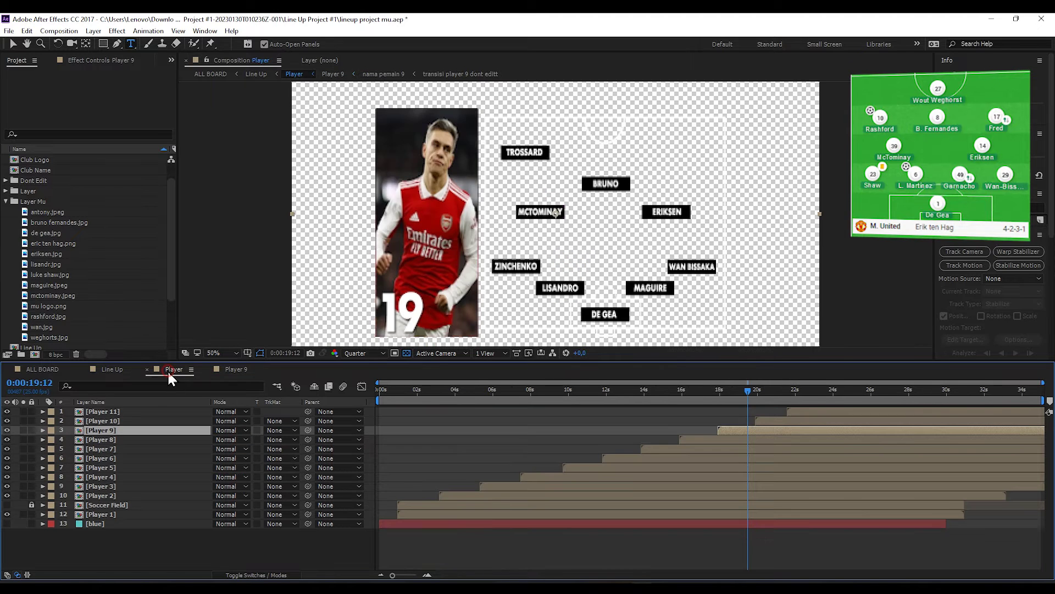
pyautogui.click(236, 369)
pyautogui.click(173, 369)
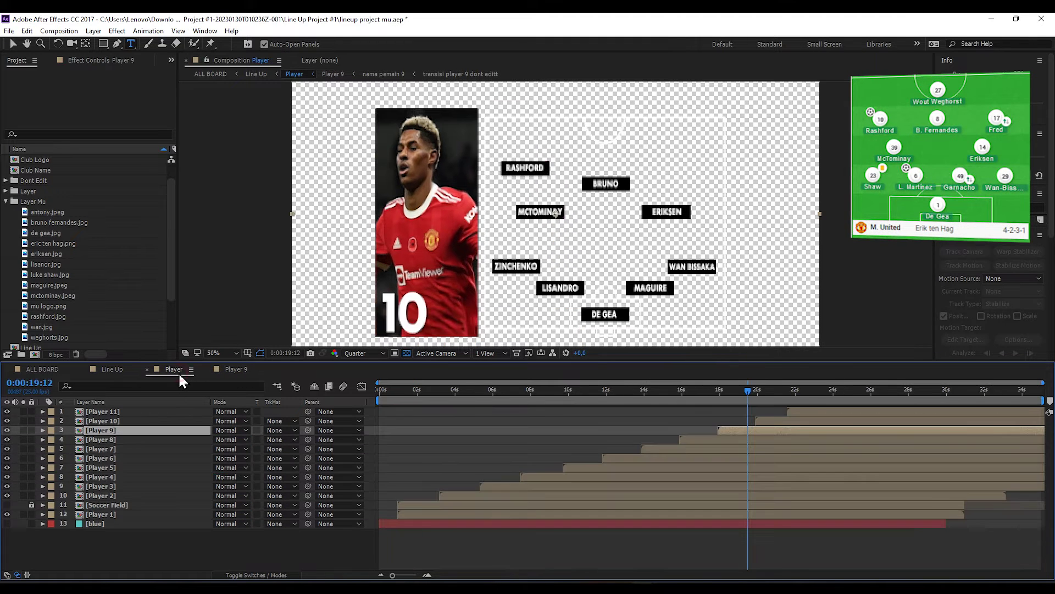
pyautogui.moveTo(735, 390)
pyautogui.mouseDown()
pyautogui.moveTo(807, 391)
pyautogui.moveTo(723, 391)
pyautogui.moveTo(734, 391)
pyautogui.mouseUp()
pyautogui.doubleClick(125, 432)
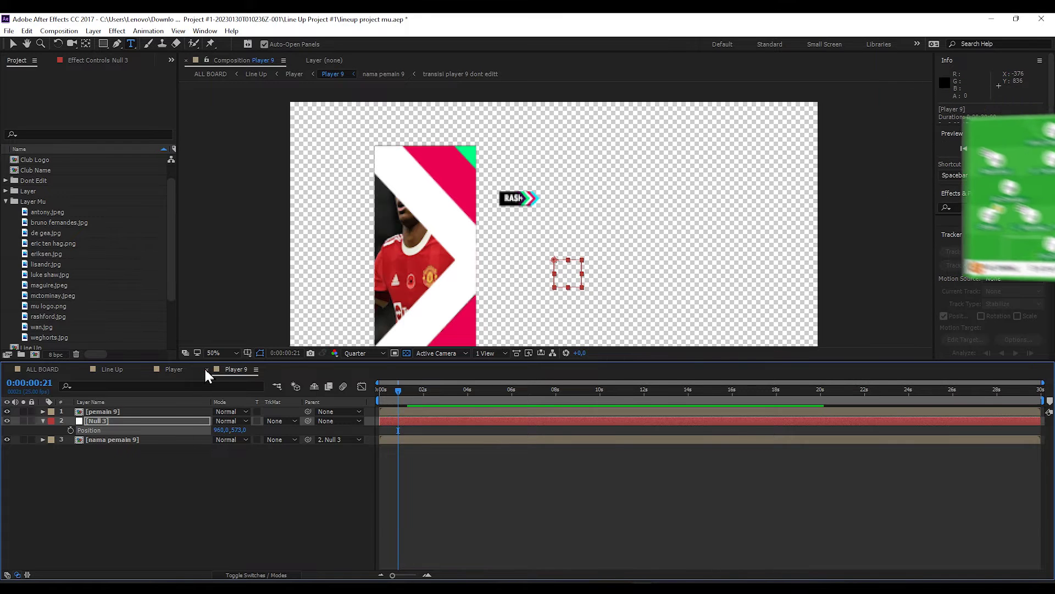
pyautogui.click(207, 369)
pyautogui.click(110, 449)
pyautogui.doubleClick(107, 449)
pyautogui.click(207, 368)
# - Open Player 6 and move its null to 960, 283 to align the BRUNO label with RASHFORD in the Player composition
pyautogui.doubleClick(127, 459)
pyautogui.moveTo(233, 431); pyautogui.dragTo(192, 389)
pyautogui.click(174, 369)
pyautogui.click(236, 368)
pyautogui.hotkey('shift', 'Escape')
pyautogui.hotkey('shift', 'Escape')
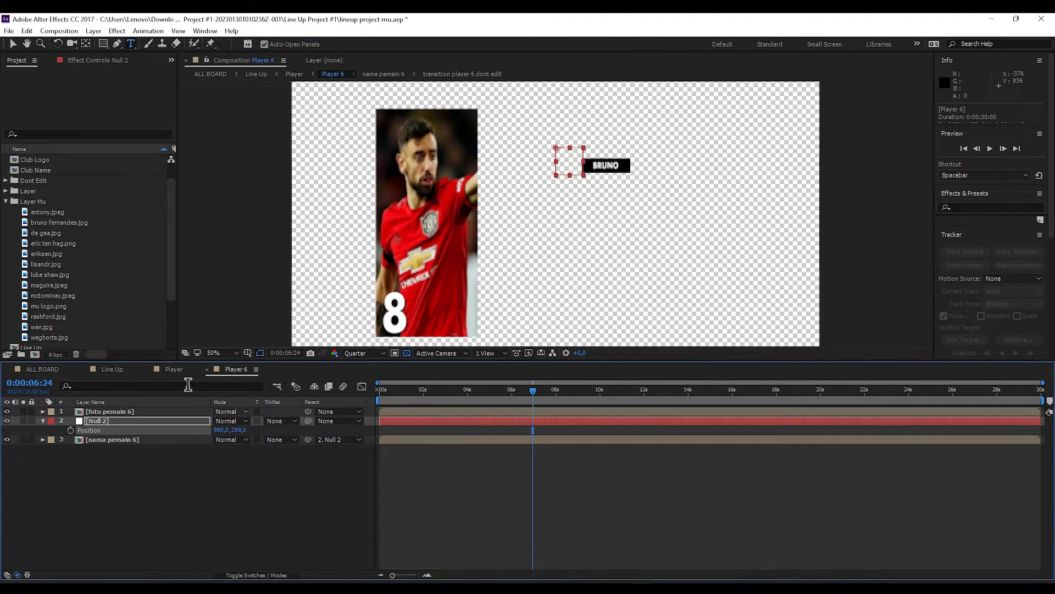
pyautogui.hotkey('shift', 'Escape')
pyautogui.hotkey('shift', 'Escape')
pyautogui.hotkey('shift', 'Escape')
pyautogui.hotkey('shift', 'Escape')
pyautogui.click(174, 369)
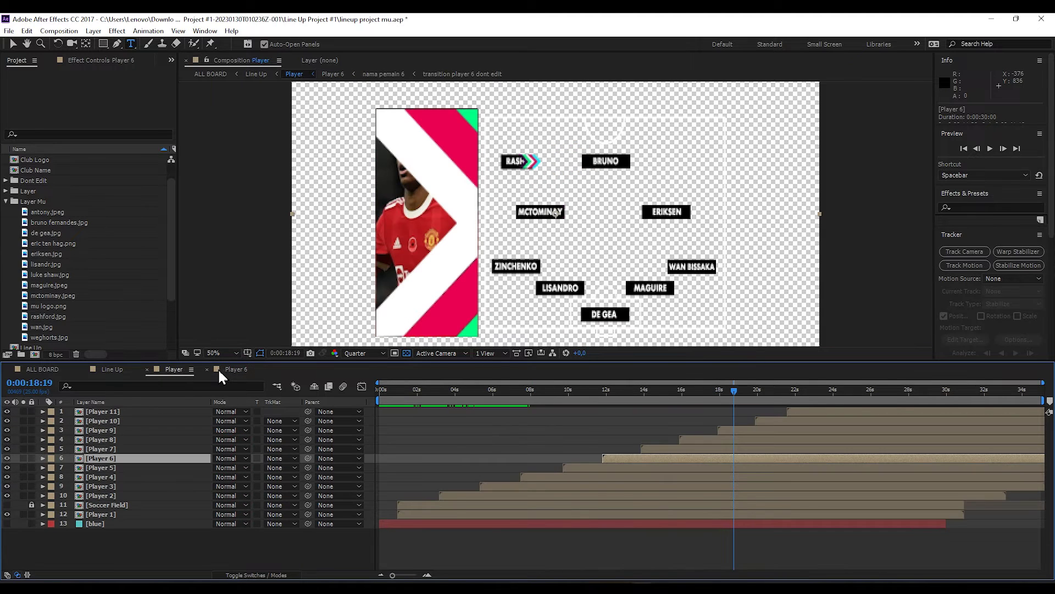
# - Move the Player composition to 0:00:21:12 and open the foto pemain 10 composition inside Player 10
pyautogui.click(117, 439)
pyautogui.click(115, 430)
pyautogui.click(115, 421)
pyautogui.click(114, 411)
pyautogui.moveTo(733, 392); pyautogui.dragTo(786, 391)
pyautogui.click(787, 421)
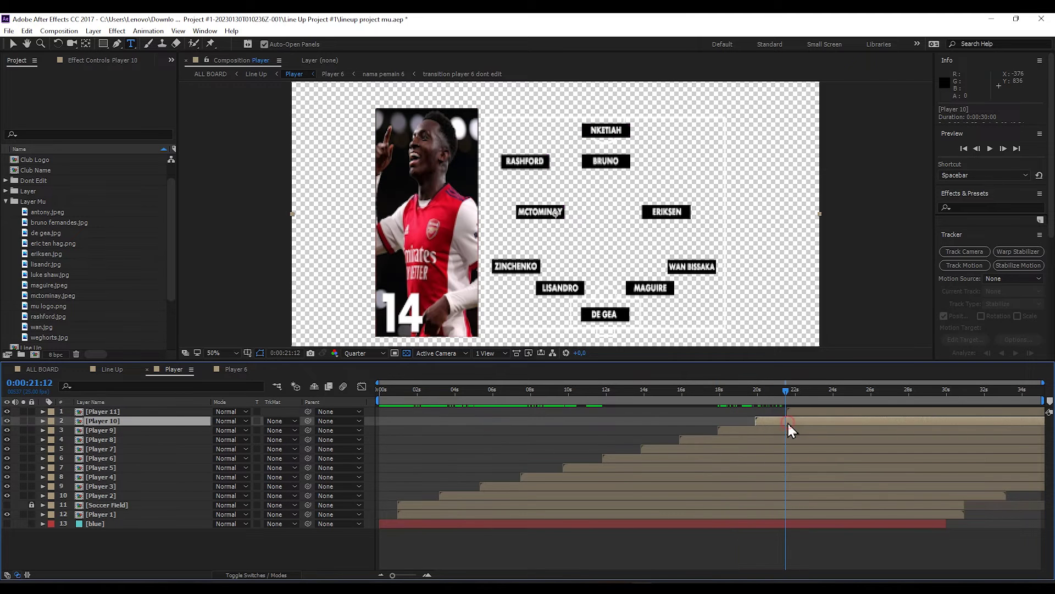
pyautogui.doubleClick(109, 422)
pyautogui.doubleClick(130, 414)
# - Replace the nketiah.jpg layer in foto pemain 10 with weghorts.jpg and shift it horizontally to fit the photo frame
pyautogui.click(50, 337)
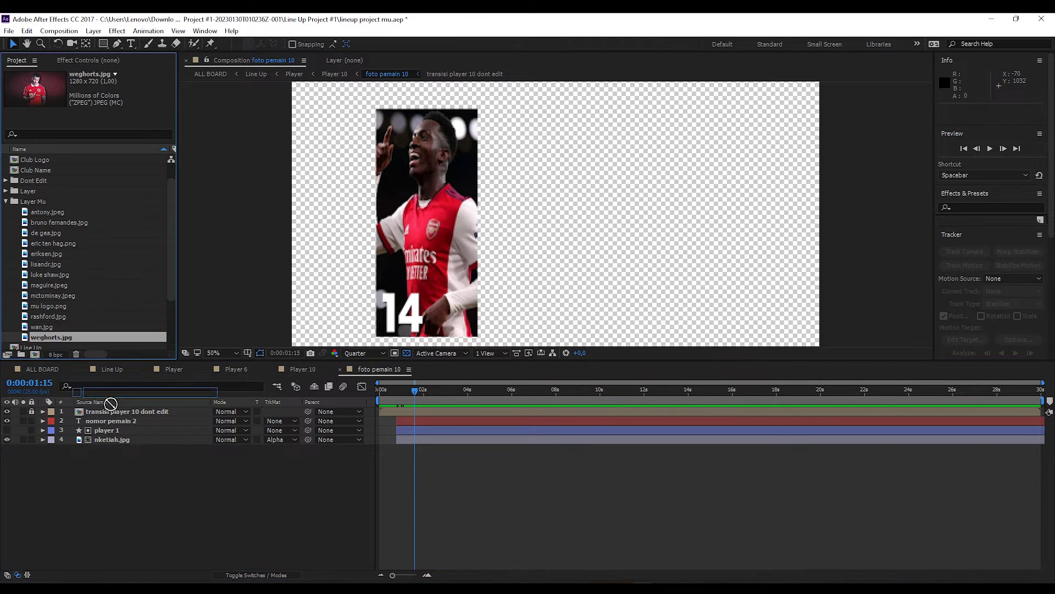
pyautogui.click(112, 440)
pyautogui.moveTo(52, 337); pyautogui.dragTo(124, 437)
pyautogui.press('p')
pyautogui.moveTo(220, 448); pyautogui.dragTo(247, 449)
# - Set the shirt number in foto pemain 10 to 27 and return to the Player 10 composition
pyautogui.doubleClick(113, 421)
pyautogui.write('27')
pyautogui.click(302, 369)
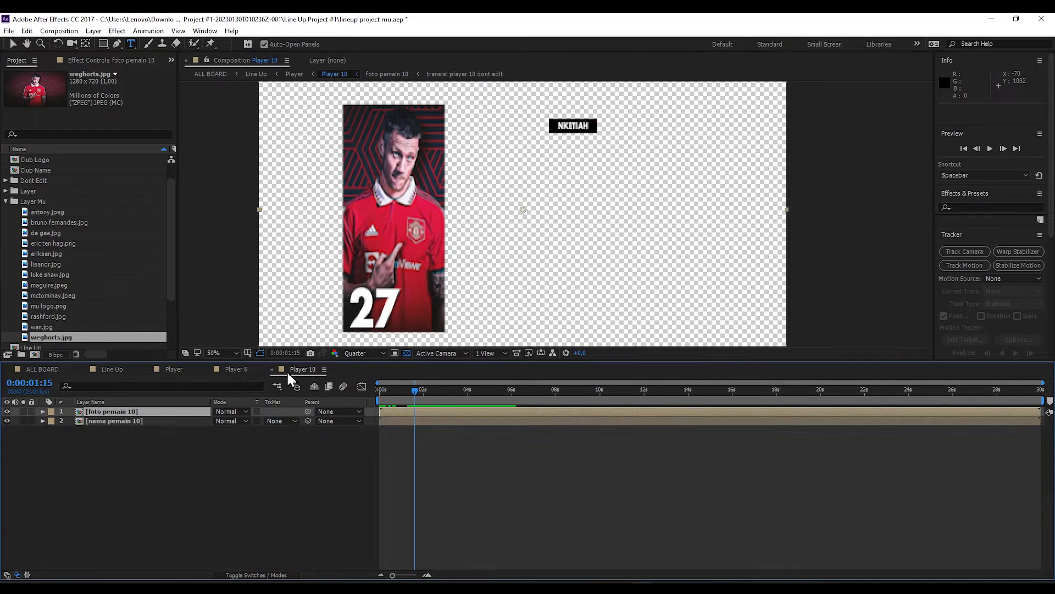
# - Replace the NKETIAH text in nama pemain 10 with WEGHORST, centre it at 1072, 247.5, and close the Player 10 and Player 6 compositions
pyautogui.doubleClick(126, 419)
pyautogui.doubleClick(132, 421)
pyautogui.write('WEGHORST')
pyautogui.click(133, 424)
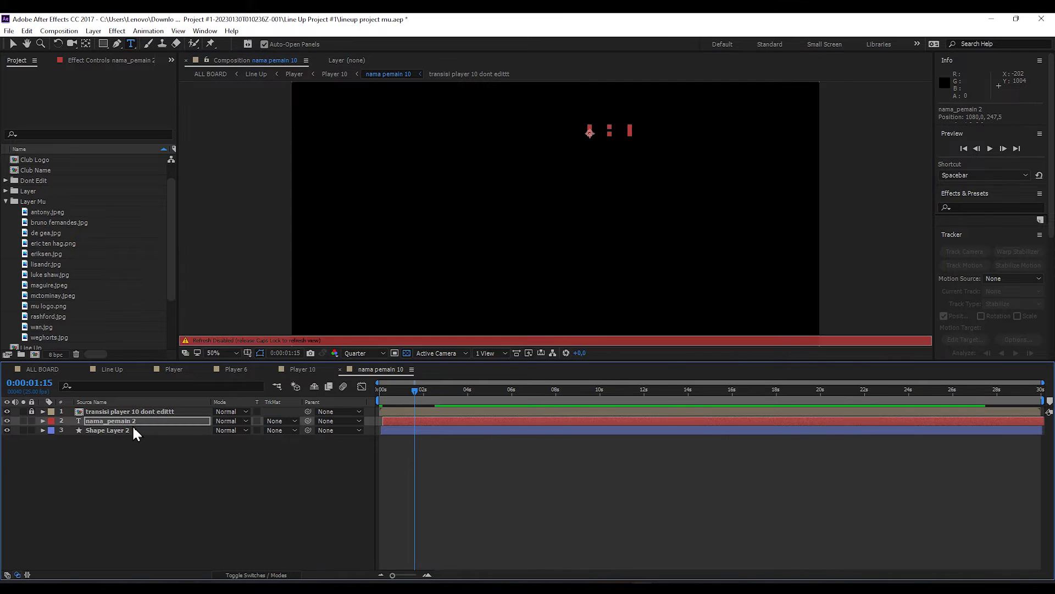
pyautogui.click(340, 368)
pyautogui.click(272, 369)
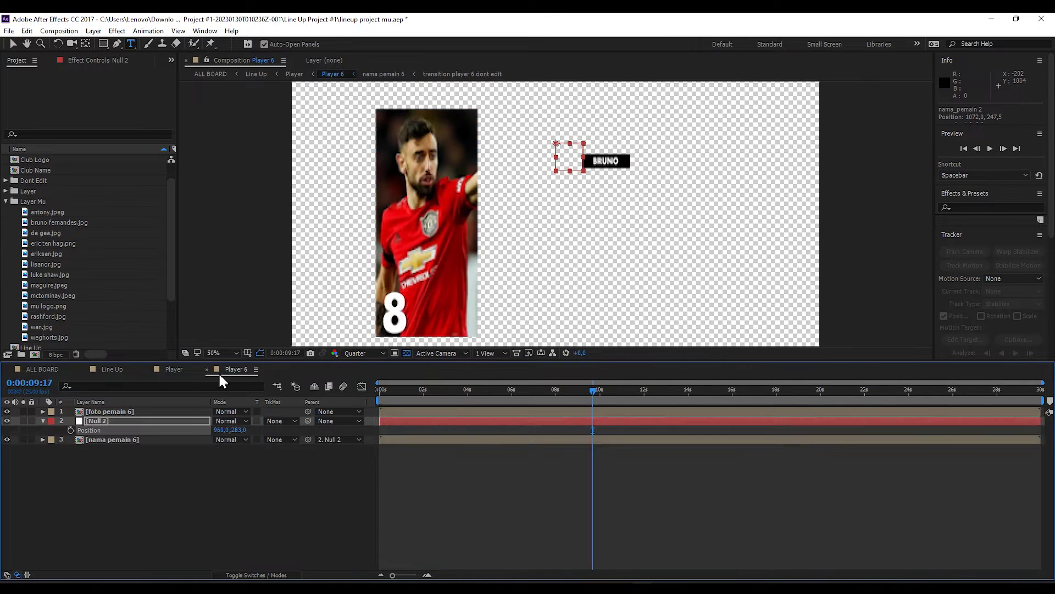
pyautogui.click(219, 370)
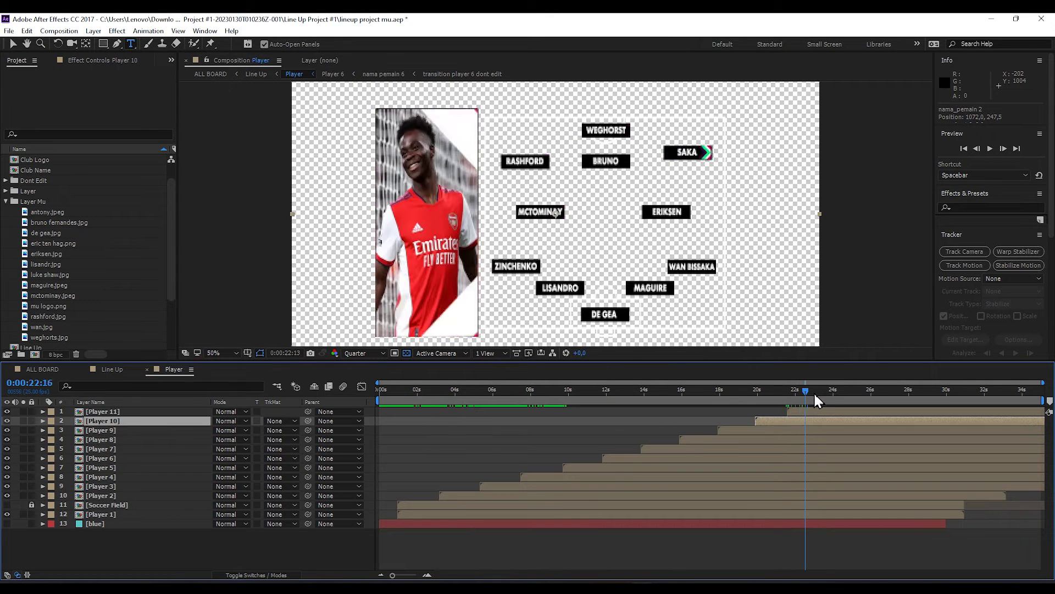
# - In foto pemain 11 of Player 11, replace the photo with antony.jpeg scaled to 106% and set the shirt number to 21
pyautogui.doubleClick(118, 412)
pyautogui.doubleClick(117, 411)
pyautogui.click(112, 439)
pyautogui.click(68, 264)
pyautogui.moveTo(48, 213); pyautogui.dragTo(115, 439)
pyautogui.press('s')
pyautogui.moveTo(228, 448); pyautogui.dragTo(269, 449)
pyautogui.click(312, 486)
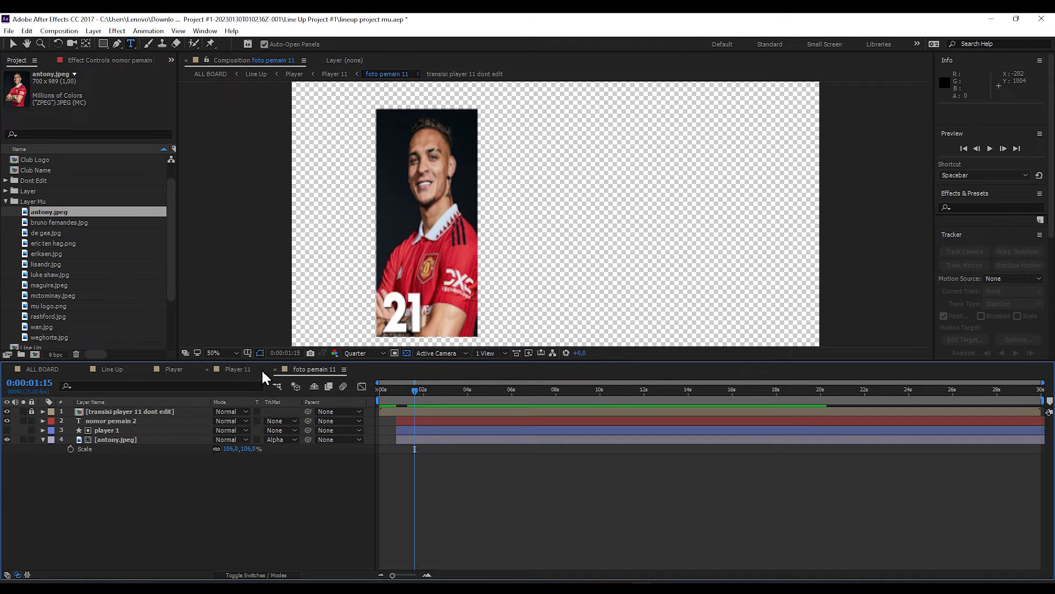
pyautogui.click(275, 369)
# - Replace the SAKA text in nama pemain 11 with ANTONY, nudging it left to 1386.5, 327.5 to centre it on its plate
pyautogui.doubleClick(154, 420)
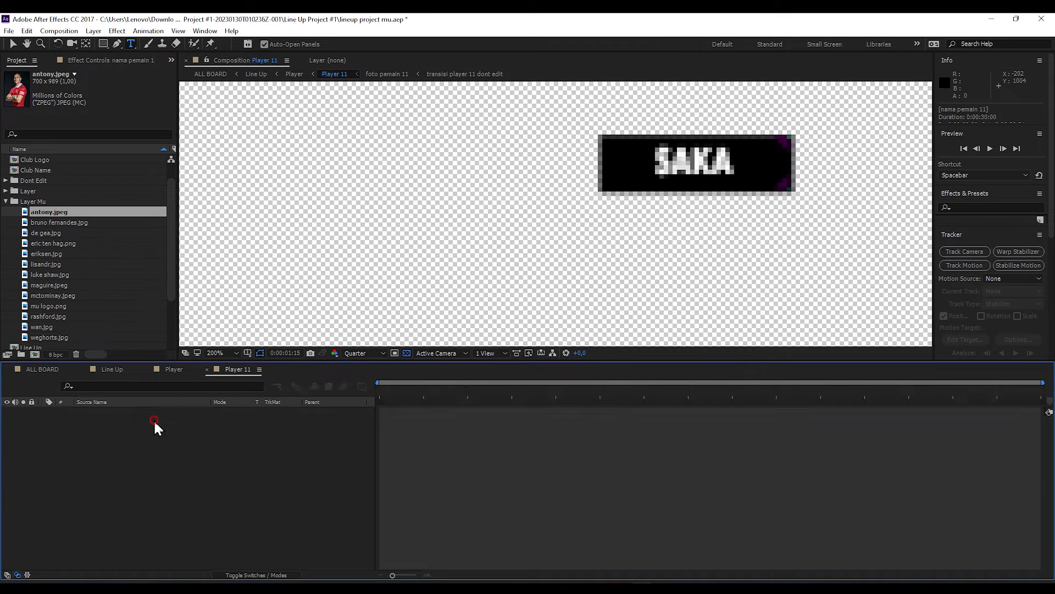
pyautogui.click(127, 420)
pyautogui.press('capslock')
pyautogui.write('ANTONY')
pyautogui.press('capslock')
pyautogui.click(143, 448)
pyautogui.click(137, 421)
pyautogui.press('Left')
pyautogui.press('Left')
pyautogui.press('Left')
pyautogui.press('Left')
pyautogui.press('Left')
pyautogui.press('Left')
pyautogui.press('Left')
pyautogui.press('Left')
pyautogui.click(275, 369)
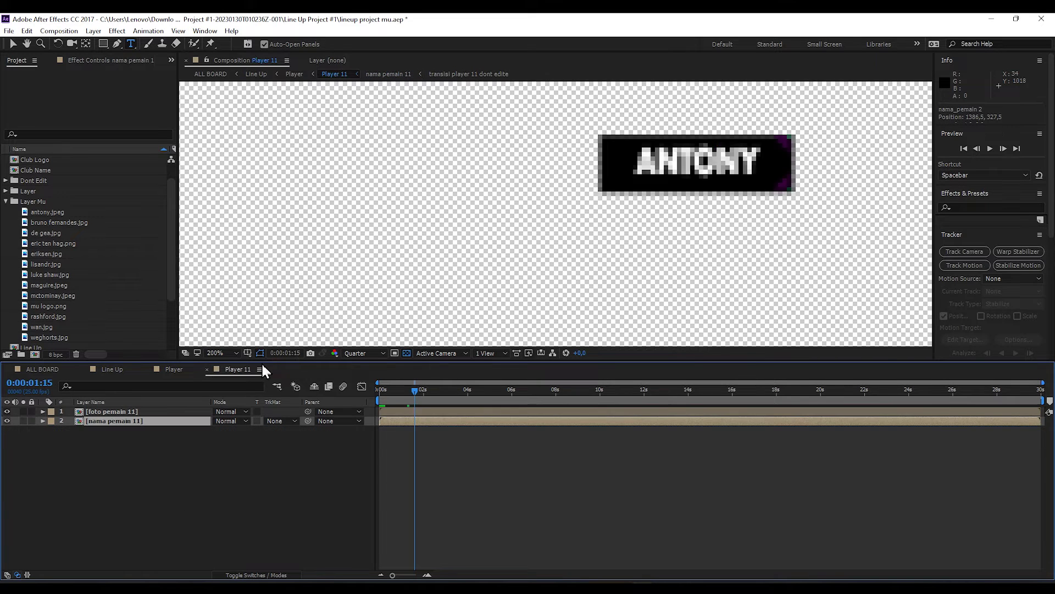
# - Add a null object to Player 11 below the foto pemain 11 layer and parent nama pemain 11 to it
pyautogui.click(197, 468)
pyautogui.rightClick(166, 464)
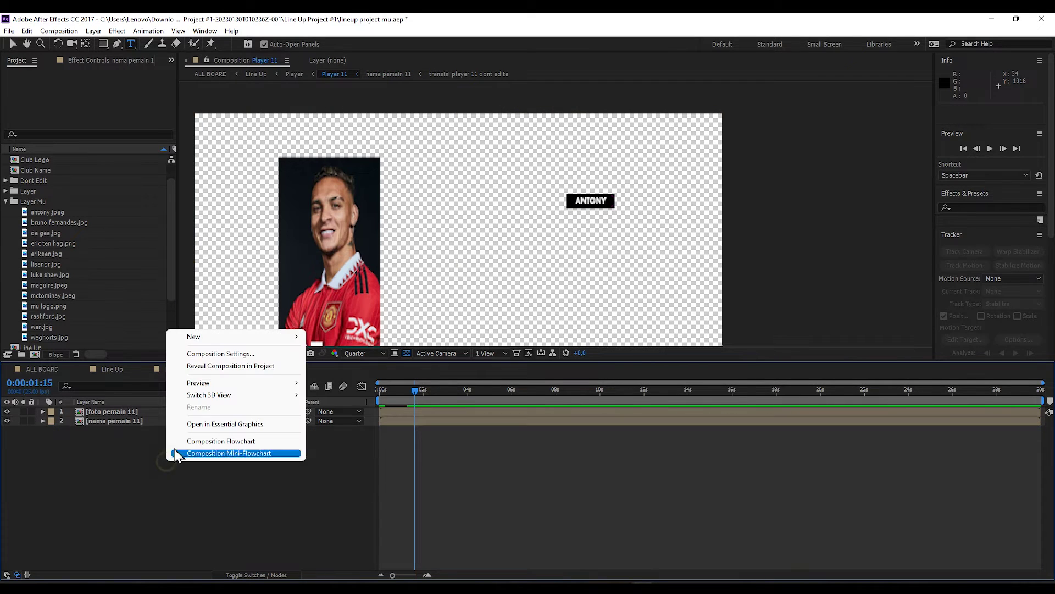
pyautogui.moveTo(213, 338)
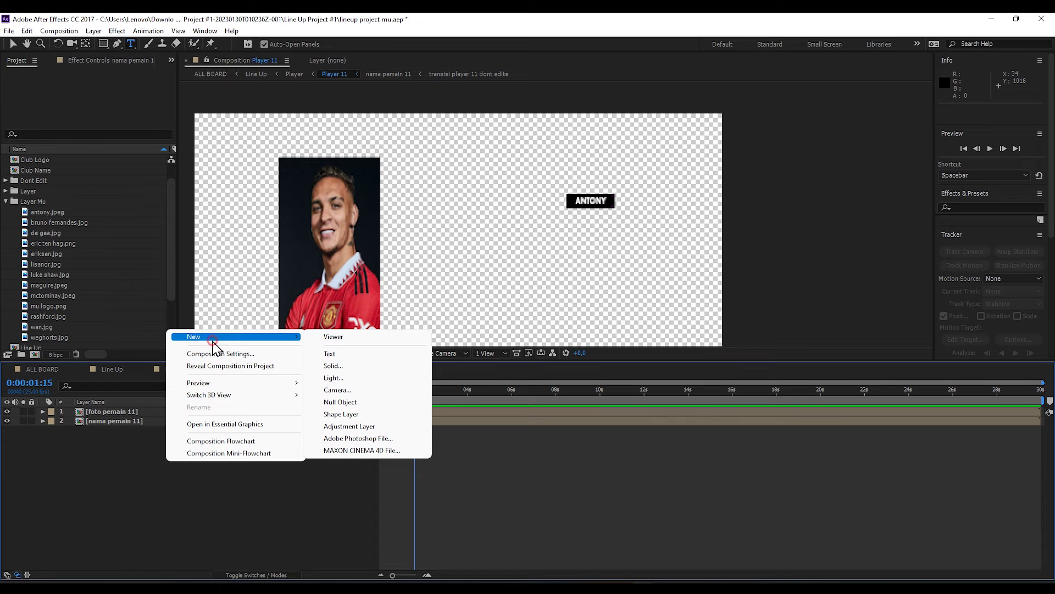
pyautogui.click(379, 403)
pyautogui.moveTo(114, 411); pyautogui.dragTo(123, 424)
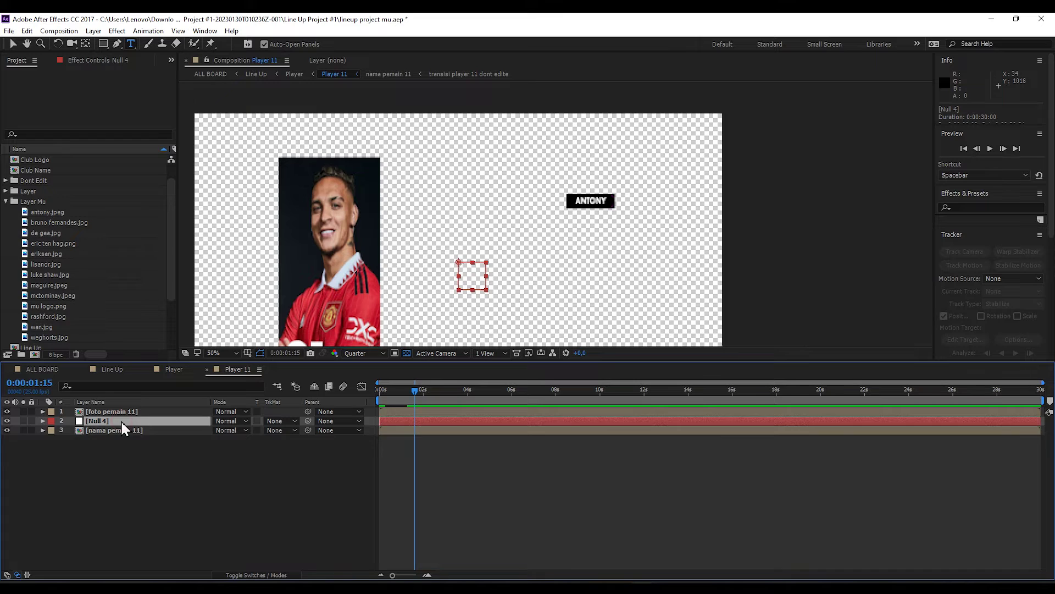
pyautogui.press('p')
pyautogui.moveTo(235, 429); pyautogui.dragTo(239, 430)
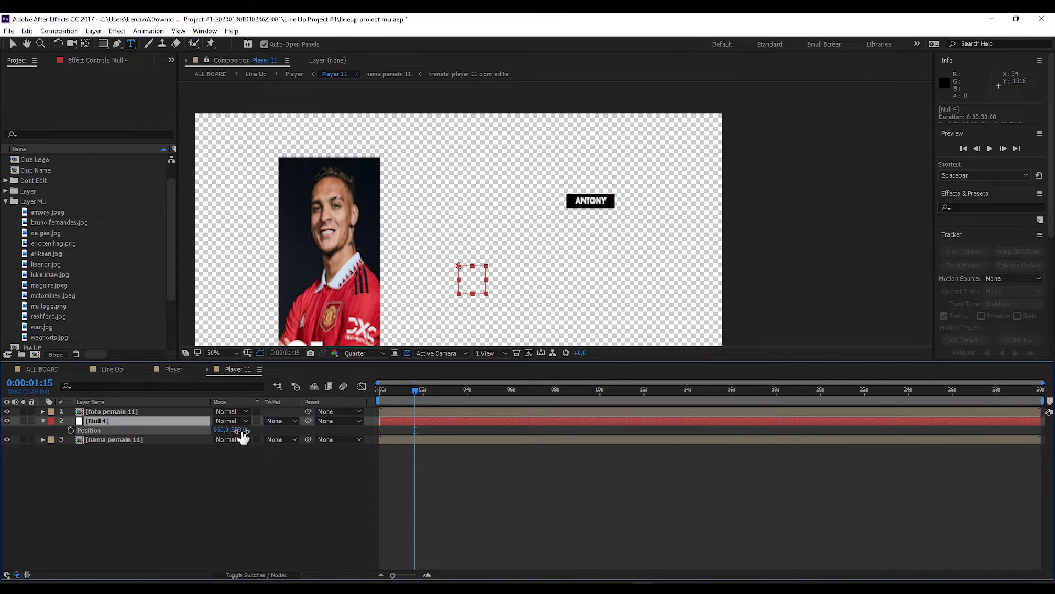
pyautogui.hotkey('ctrl', 'z')
pyautogui.click(341, 441)
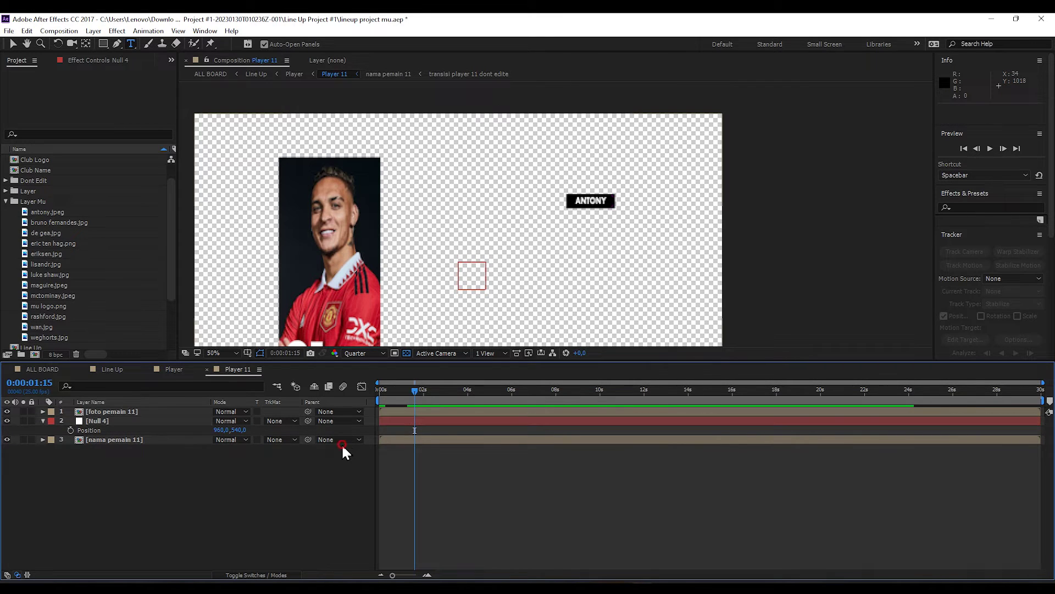
pyautogui.click(351, 480)
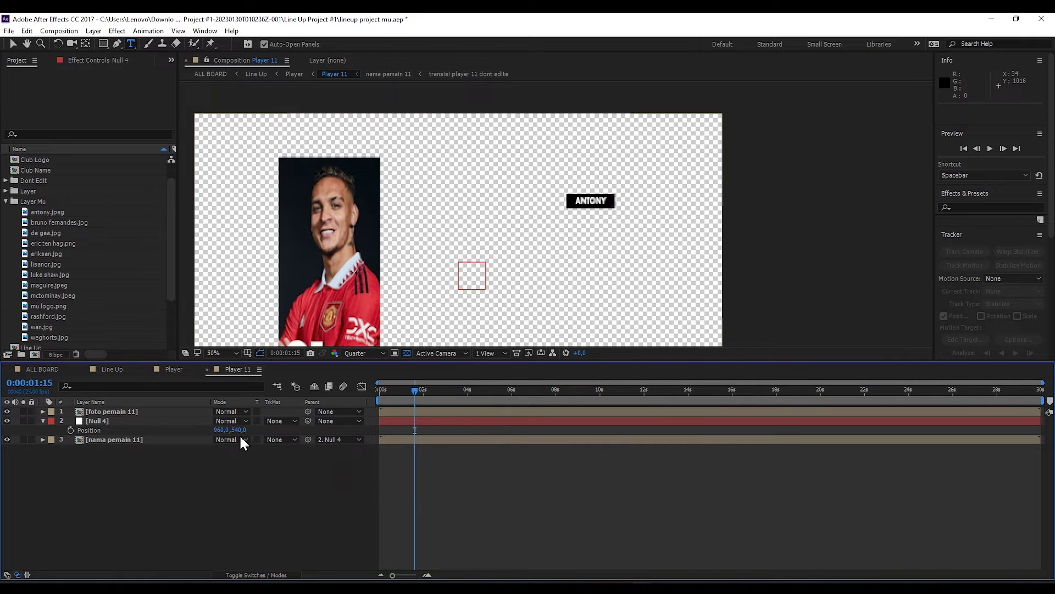
# - Lower the null in Player 11 to align the ANTONY label with RASHFORD and BRUNO, checking the Player composition at 0:00:22:23
pyautogui.moveTo(237, 430); pyautogui.dragTo(262, 431)
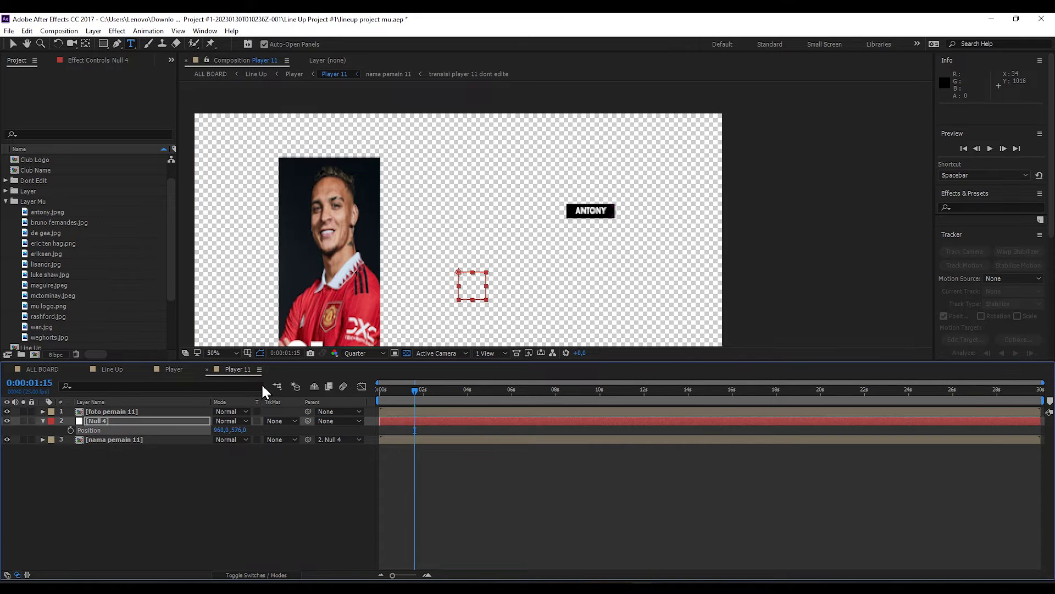
pyautogui.click(174, 369)
pyautogui.moveTo(804, 391)
pyautogui.mouseDown()
pyautogui.moveTo(783, 391)
pyautogui.moveTo(812, 391)
pyautogui.mouseUp()
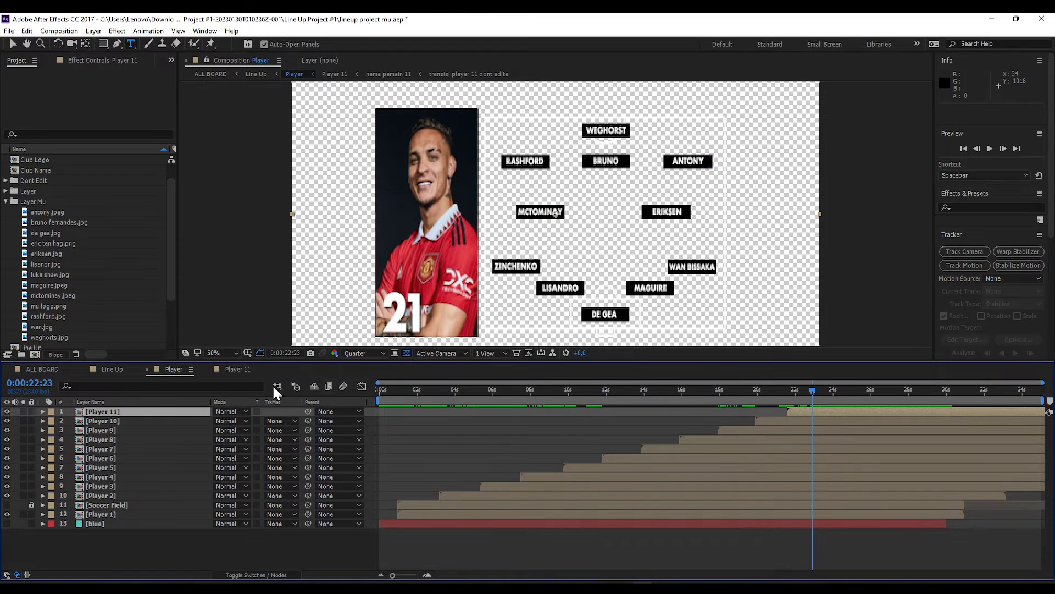
pyautogui.click(212, 371)
pyautogui.click(206, 368)
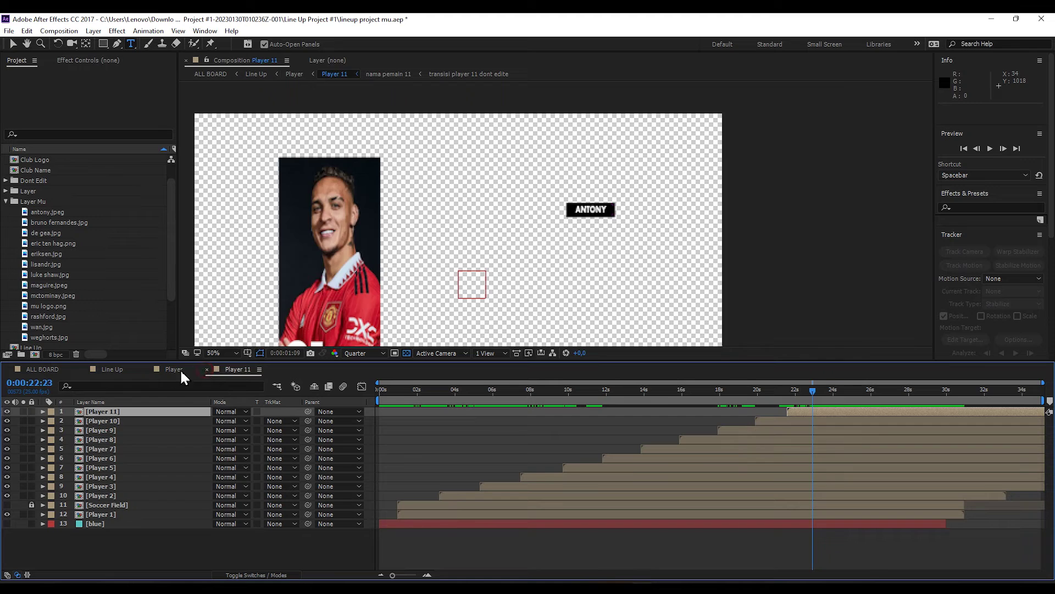
# - Return to the Line Up composition, move to 0:00:29:22, open Subs 1 inside Substitute, and select its nama pemain text layer
pyautogui.click(147, 368)
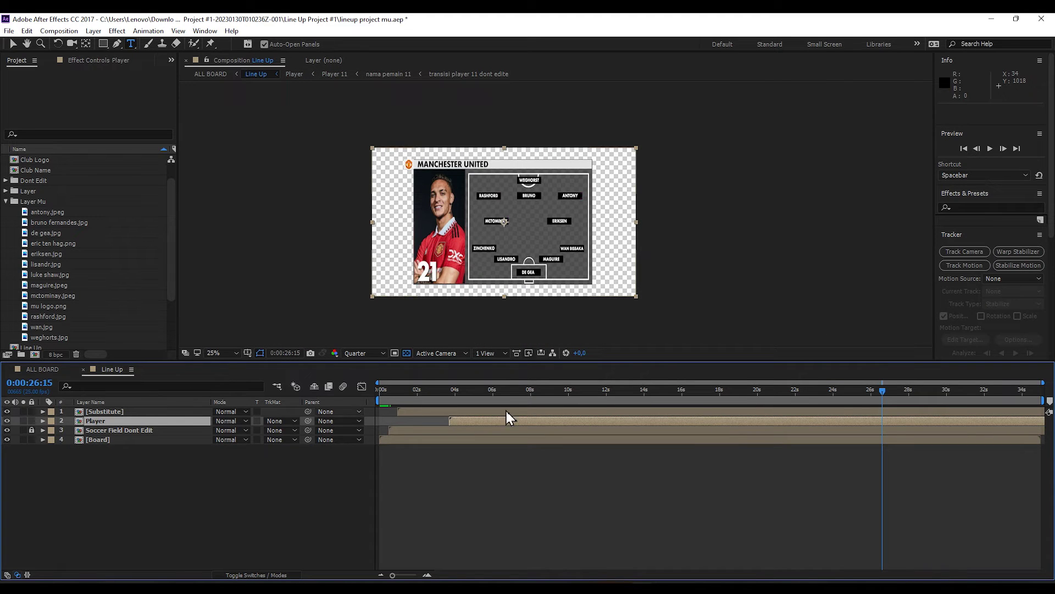
pyautogui.moveTo(882, 391); pyautogui.dragTo(932, 402)
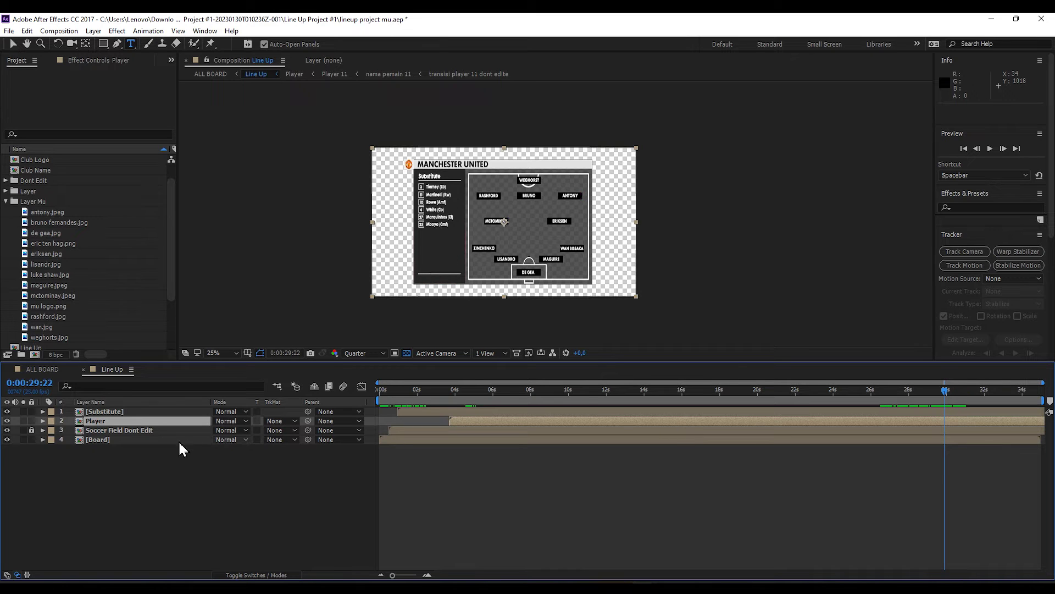
pyautogui.doubleClick(137, 410)
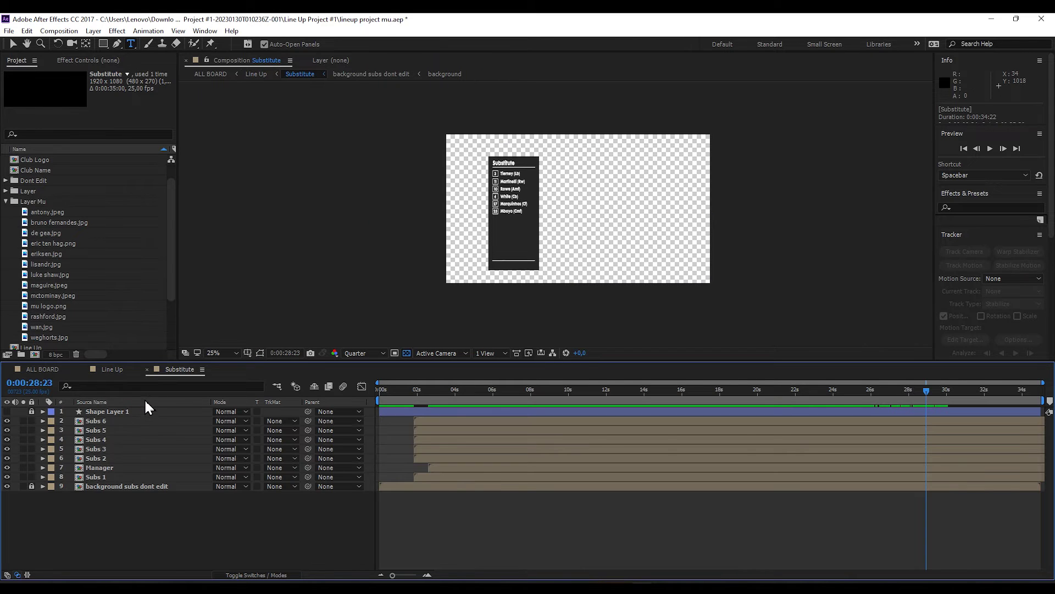
pyautogui.doubleClick(99, 475)
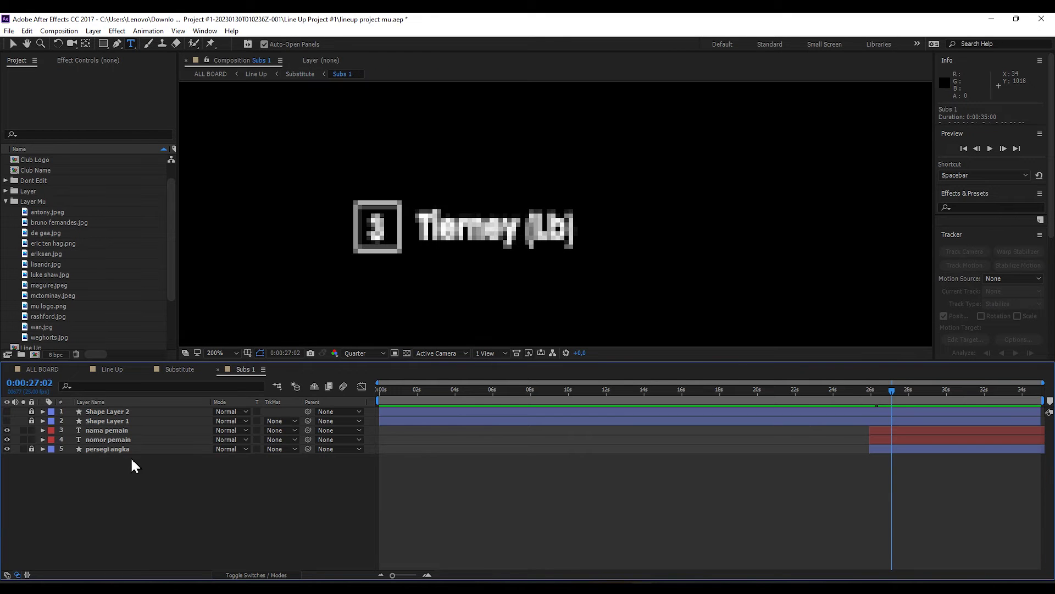
pyautogui.click(132, 438)
pyautogui.click(127, 430)
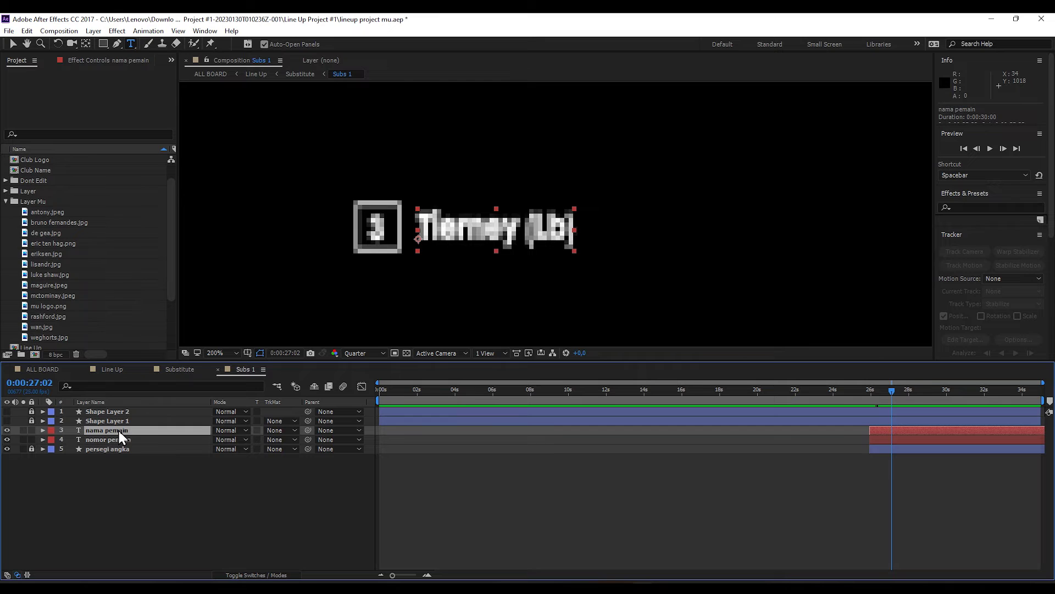
# - In Subs 1, replace the player name with Lindelof (Cb) and set the shirt number to 2
pyautogui.doubleClick(123, 430)
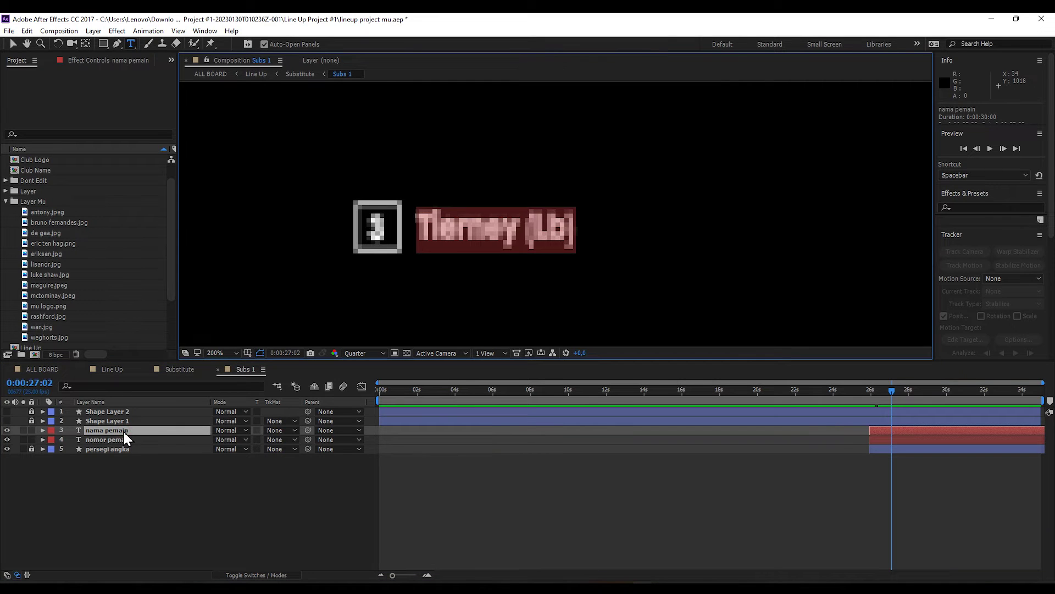
pyautogui.write('Lin')
pyautogui.press('BackSpace')
pyautogui.press('BackSpace')
pyautogui.write('delof')
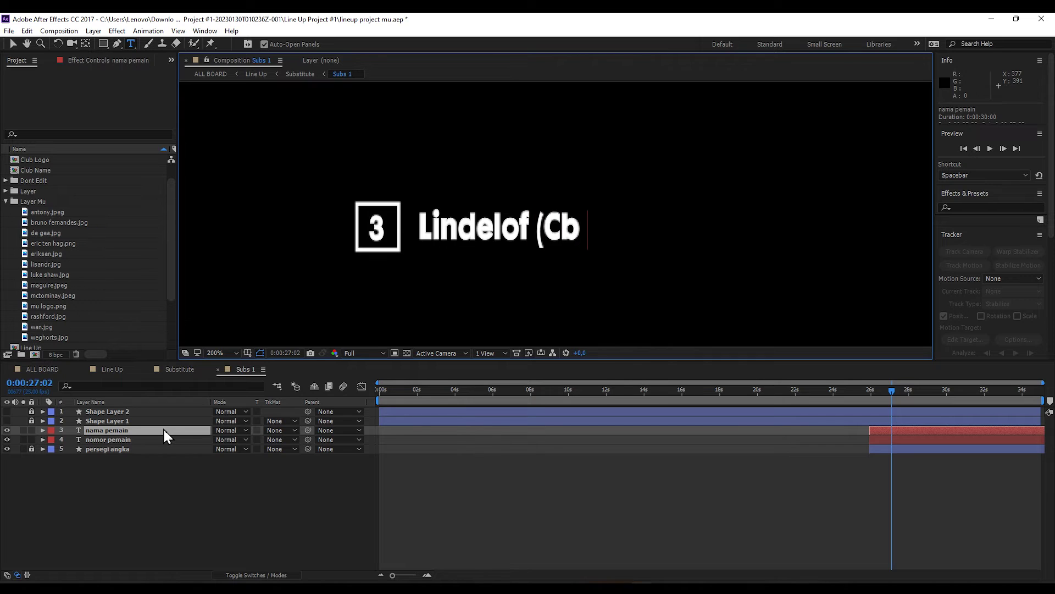
pyautogui.click(146, 470)
pyautogui.doubleClick(127, 440)
pyautogui.write('2')
pyautogui.click(236, 525)
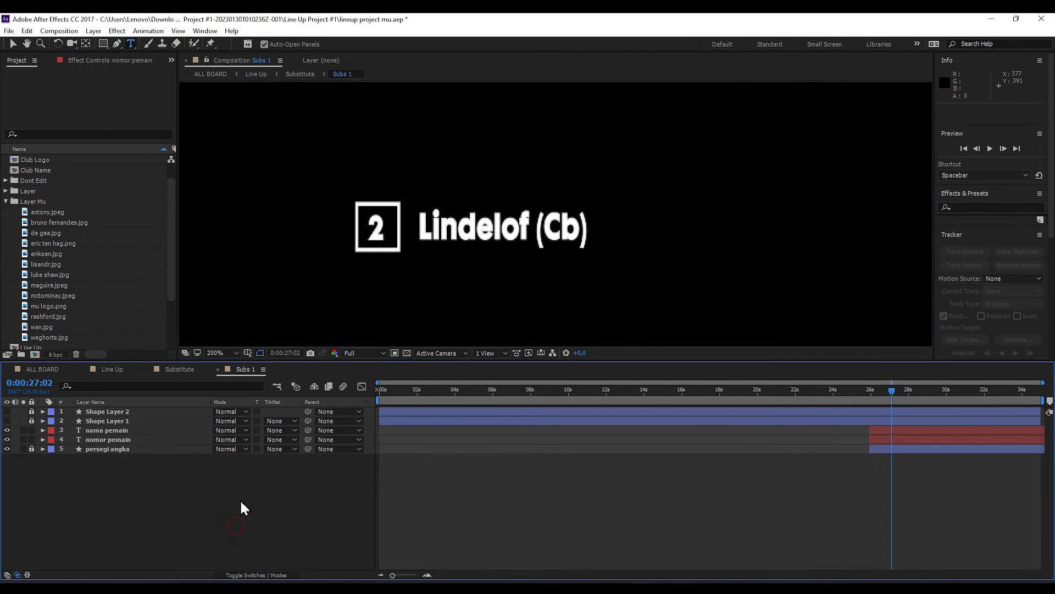
# - Open Subs 2 from Substitute, set the preview resolution to Full, and replace the player name with Elanga (Cf)
pyautogui.click(217, 370)
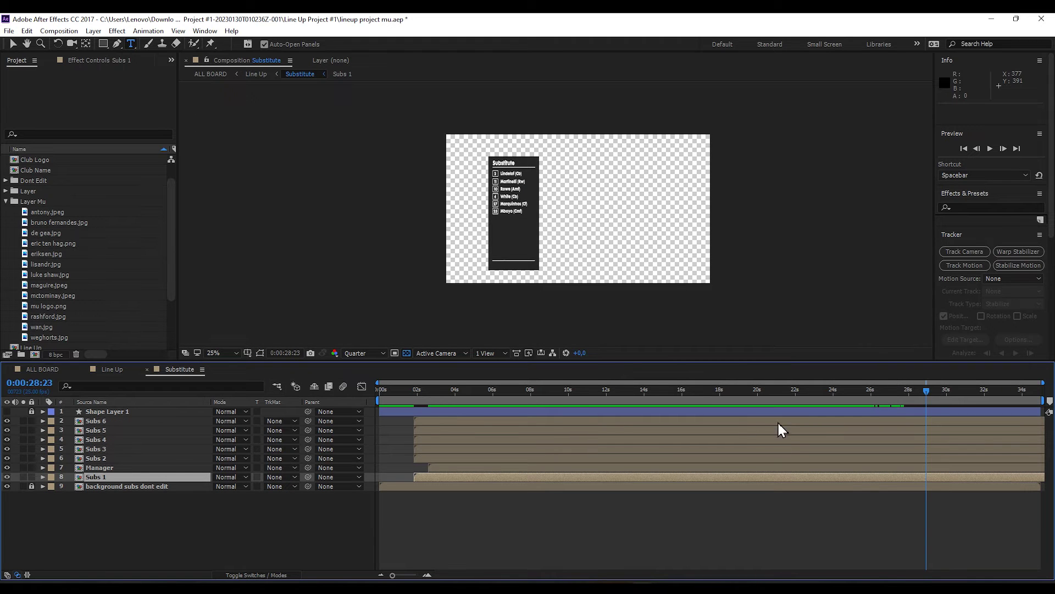
pyautogui.doubleClick(88, 458)
pyautogui.click(363, 353)
pyautogui.click(360, 374)
pyautogui.click(113, 430)
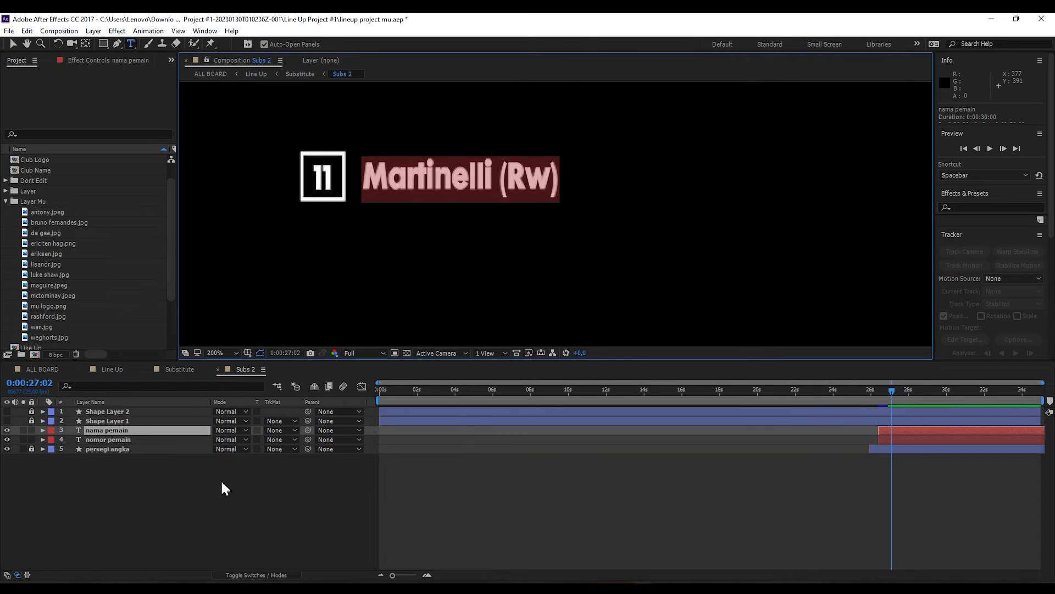
pyautogui.write('Elangan')
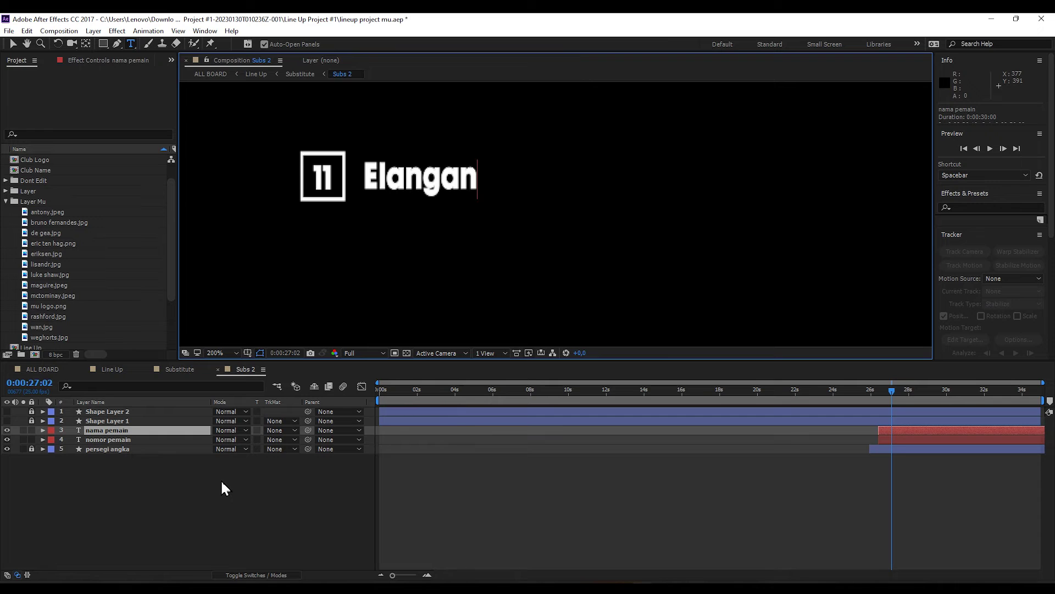
pyautogui.write(' (CF')
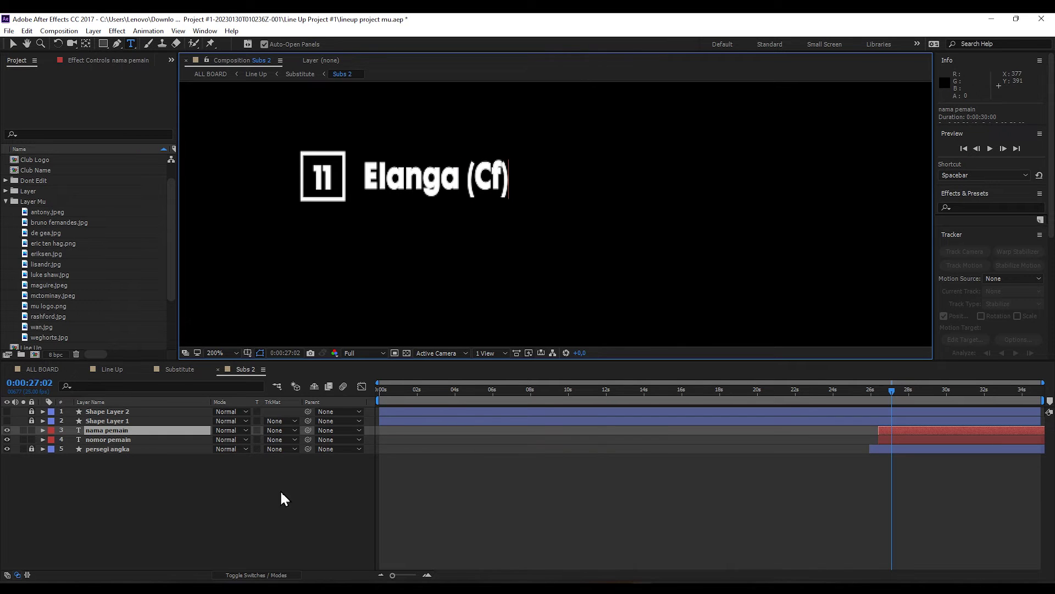
# - Set the Subs 2 shirt number to 36 and nudge it left to centre it in its square
pyautogui.click(132, 440)
pyautogui.doubleClick(132, 440)
pyautogui.write('36')
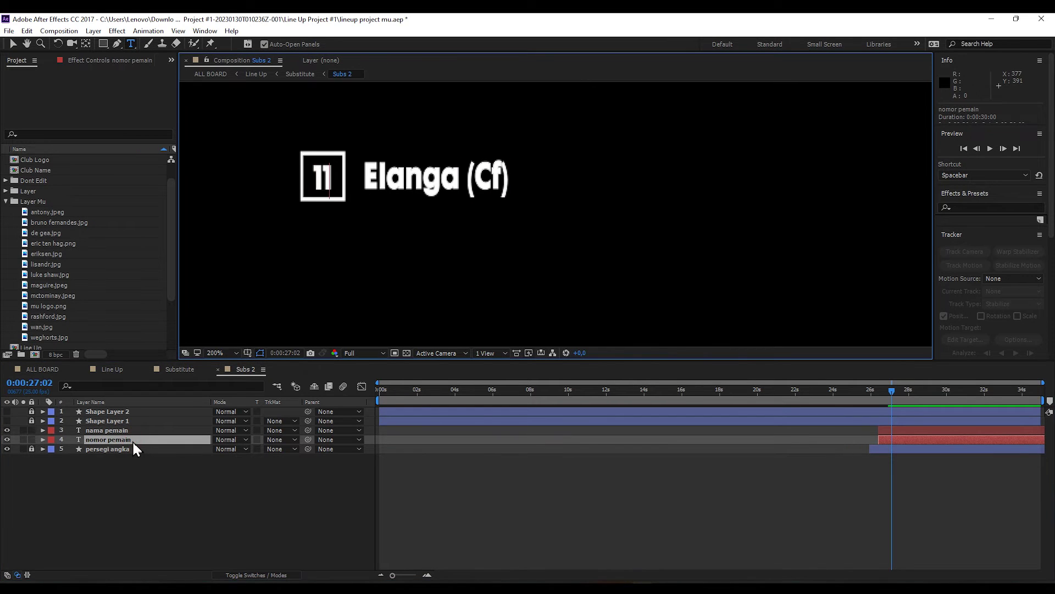
pyautogui.click(139, 477)
pyautogui.click(123, 439)
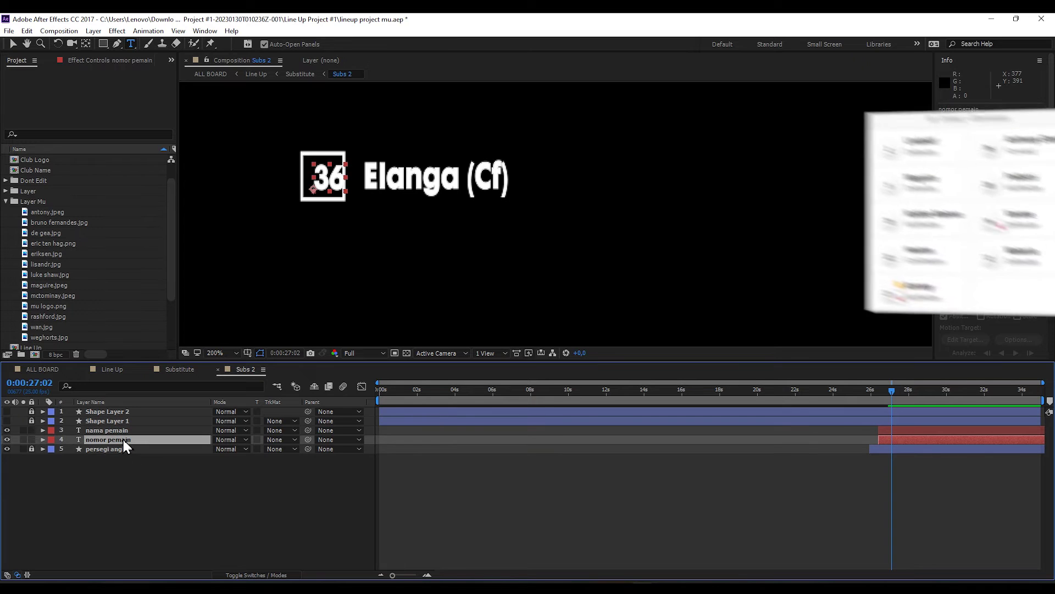
pyautogui.press('Return')
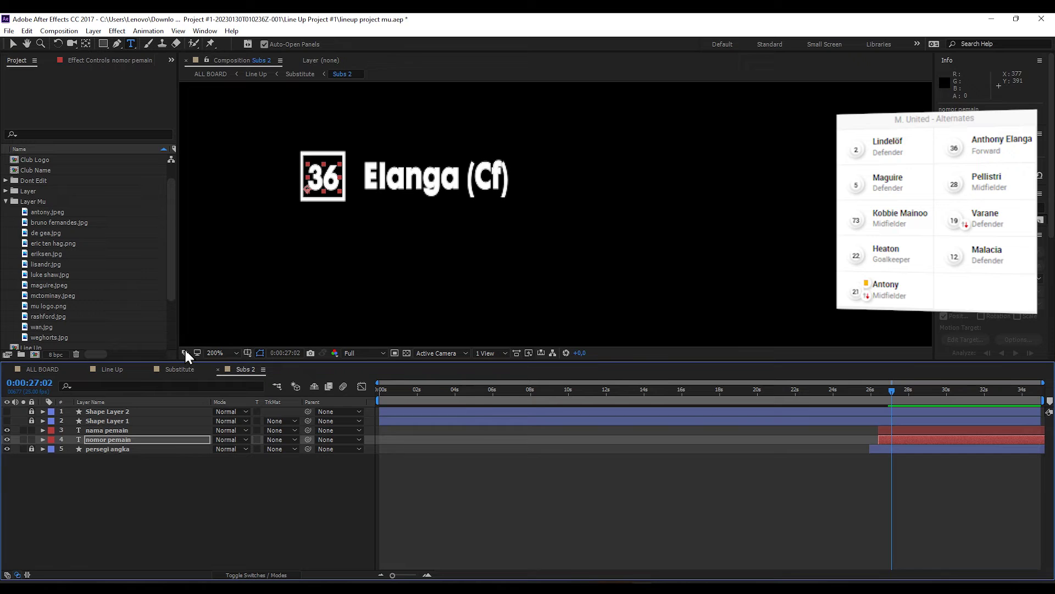
# - Open Subs 3 from Substitute, replace the player name with Heaton (Gk), and update his shirt number
pyautogui.click(218, 369)
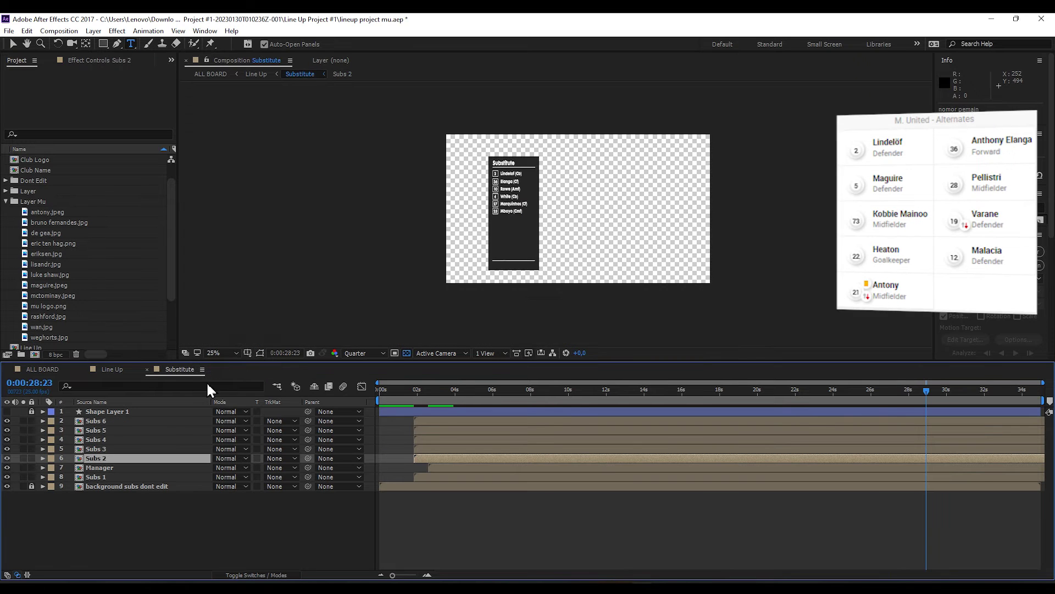
pyautogui.doubleClick(105, 448)
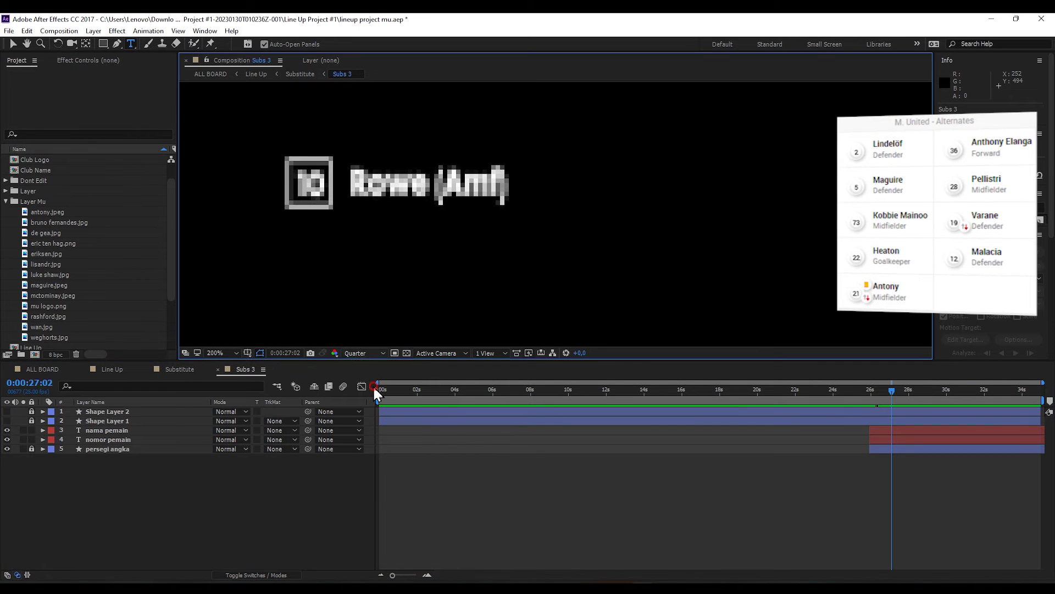
pyautogui.click(121, 430)
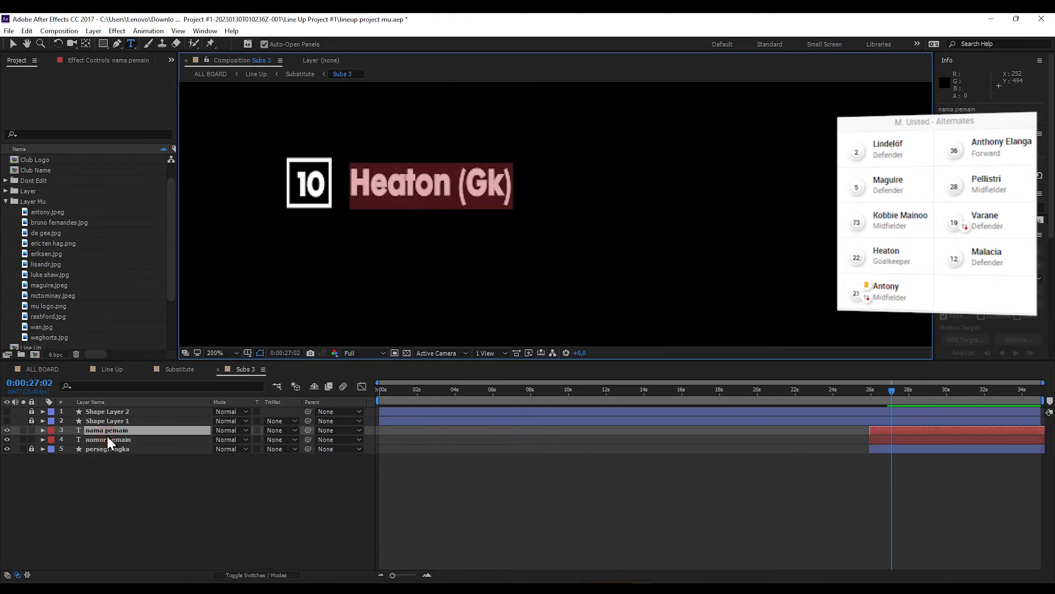
pyautogui.click(116, 440)
# - Open Subs 4, replace the player name with Varane (Cb), and set the shirt number to 19
pyautogui.hotkey('ctrl', 'w')
pyautogui.doubleClick(131, 441)
pyautogui.click(106, 429)
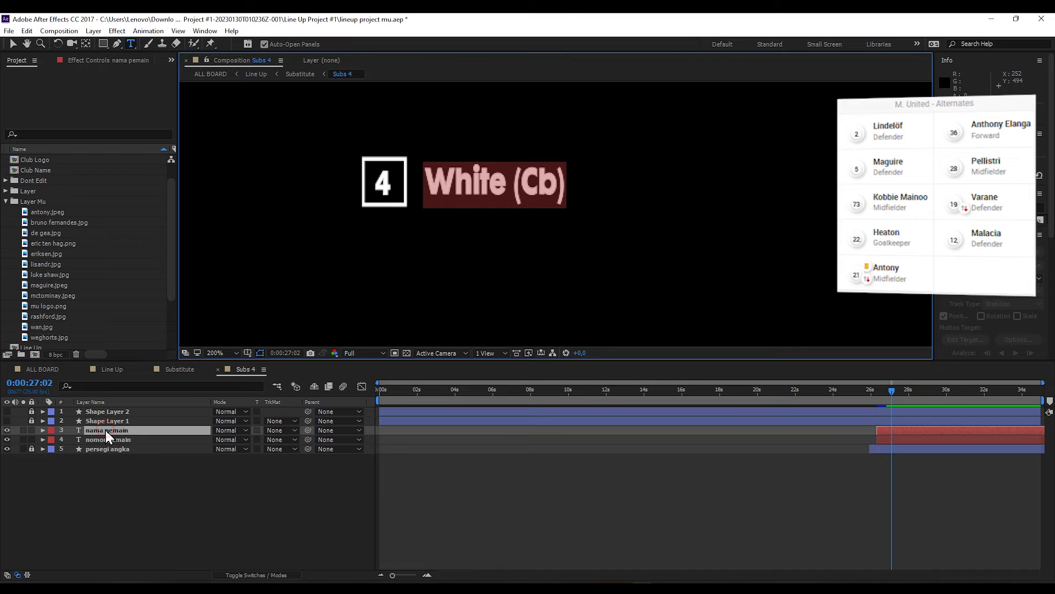
pyautogui.click(107, 438)
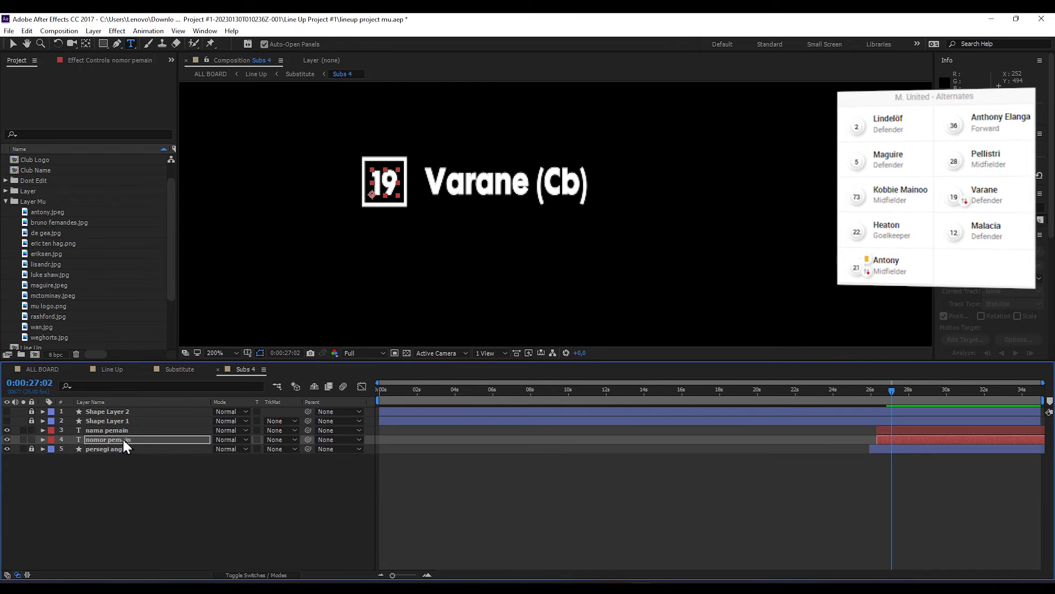
# - Open Subs 5, replace the player name with Malacia (Cb), and set the shirt number to 12
pyautogui.hotkey('ctrl', 'w')
pyautogui.doubleClick(138, 431)
pyautogui.click(107, 439)
pyautogui.write('alacia (Cb)')
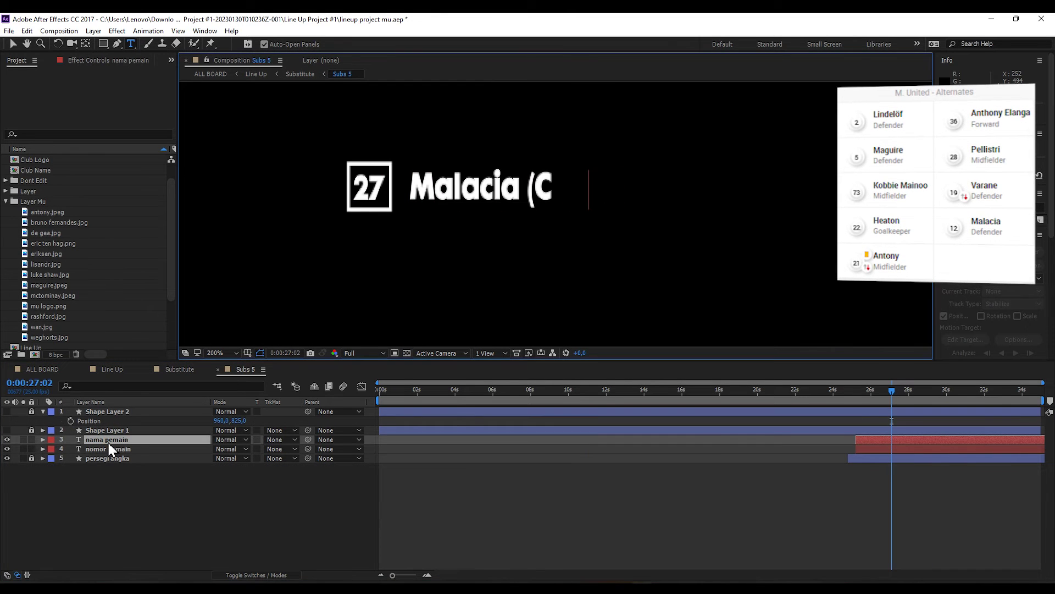
pyautogui.click(117, 447)
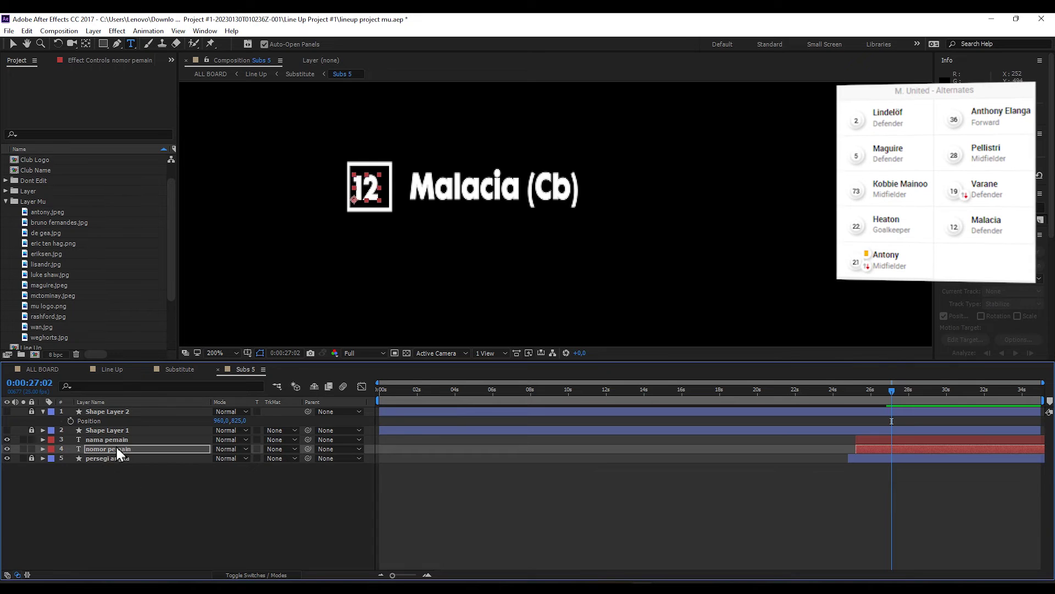
# - Open Subs 6 at Full preview resolution, replace the player name with Pellistri (Cmf), and set the shirt number to 28
pyautogui.click(217, 369)
pyautogui.doubleClick(132, 421)
pyautogui.click(363, 353)
pyautogui.click(367, 383)
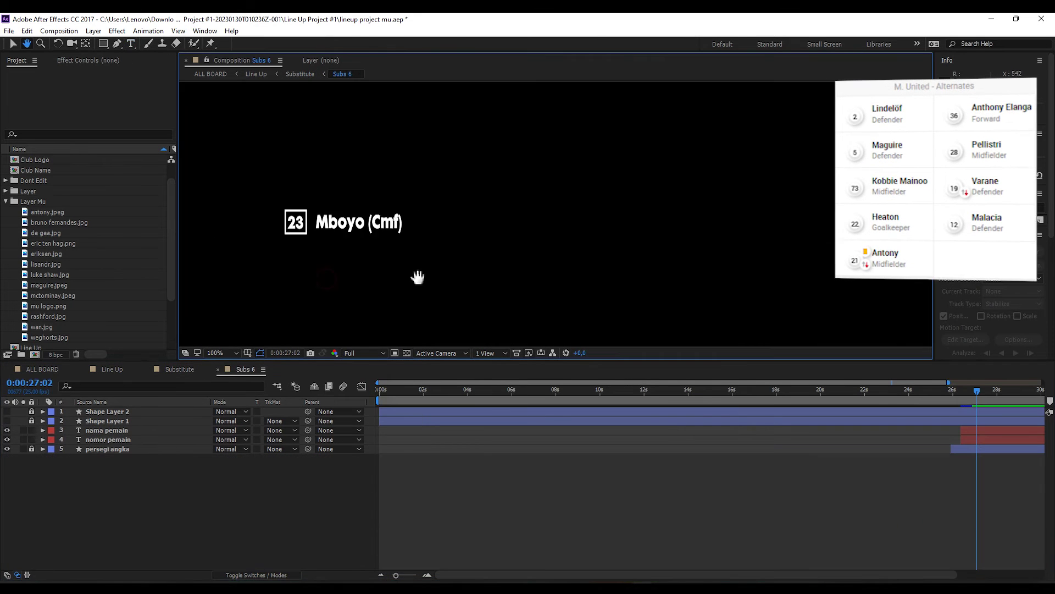
pyautogui.doubleClick(102, 430)
pyautogui.write('Pellistri (Cmf)')
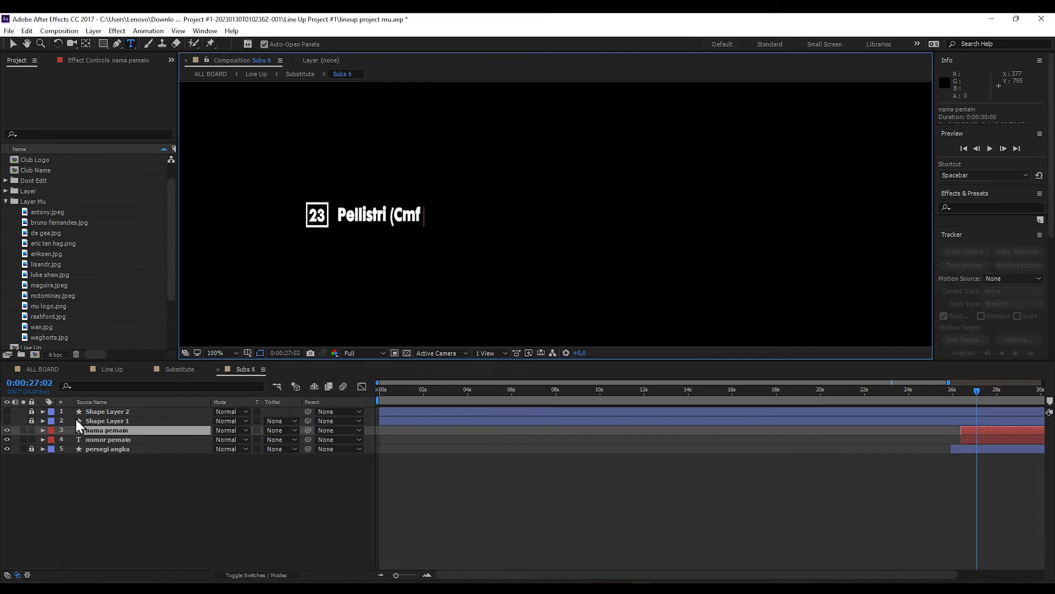
pyautogui.click(138, 436)
pyautogui.click(151, 482)
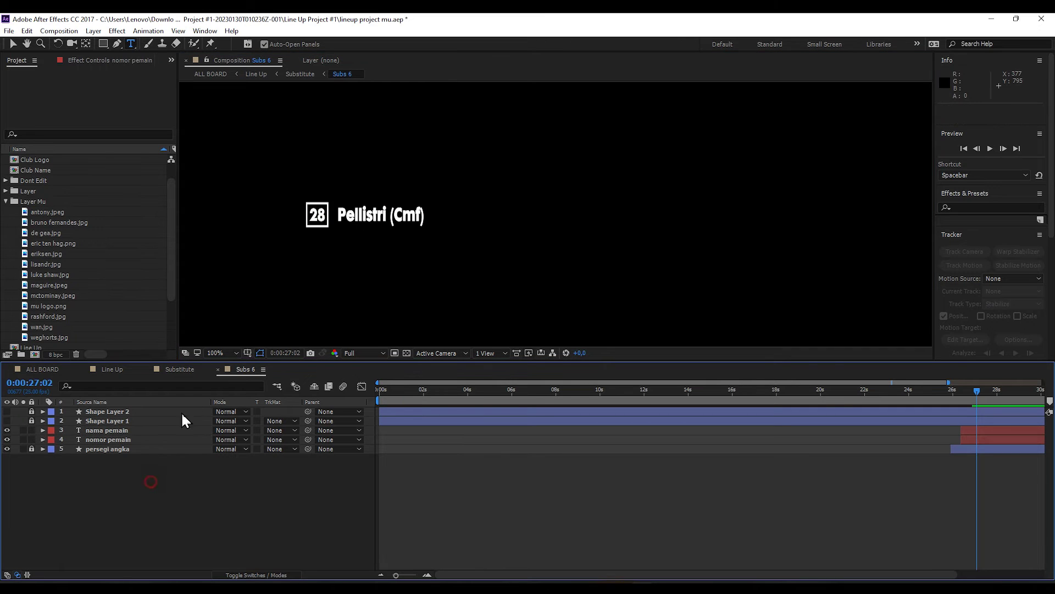
# - Return to Substitute, move to 0:00:30:03, open Manager, and replace the nama manager text with Eric Ten Hag
pyautogui.click(218, 369)
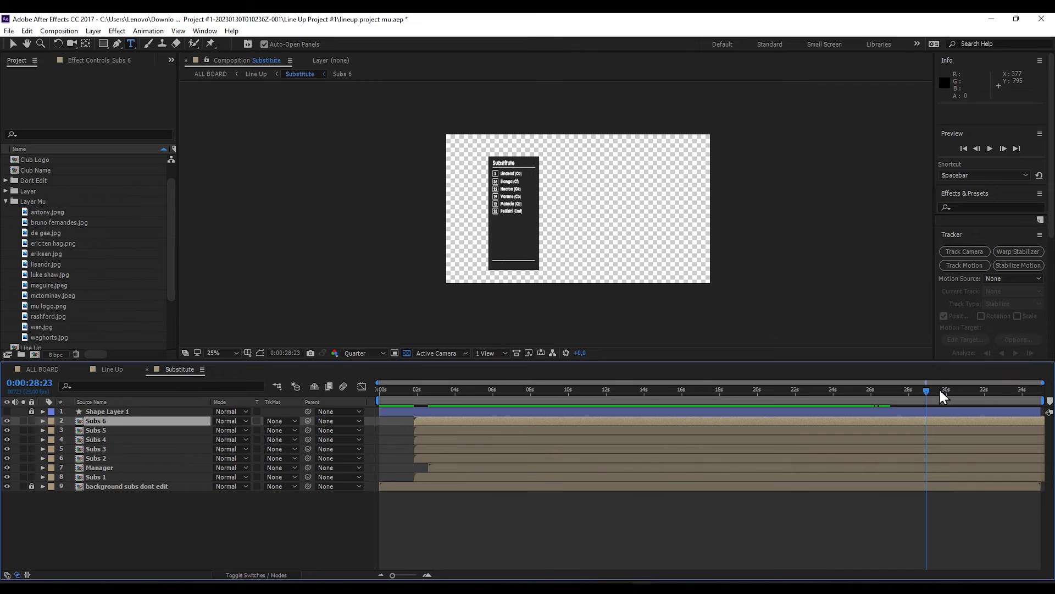
pyautogui.moveTo(927, 392); pyautogui.dragTo(952, 403)
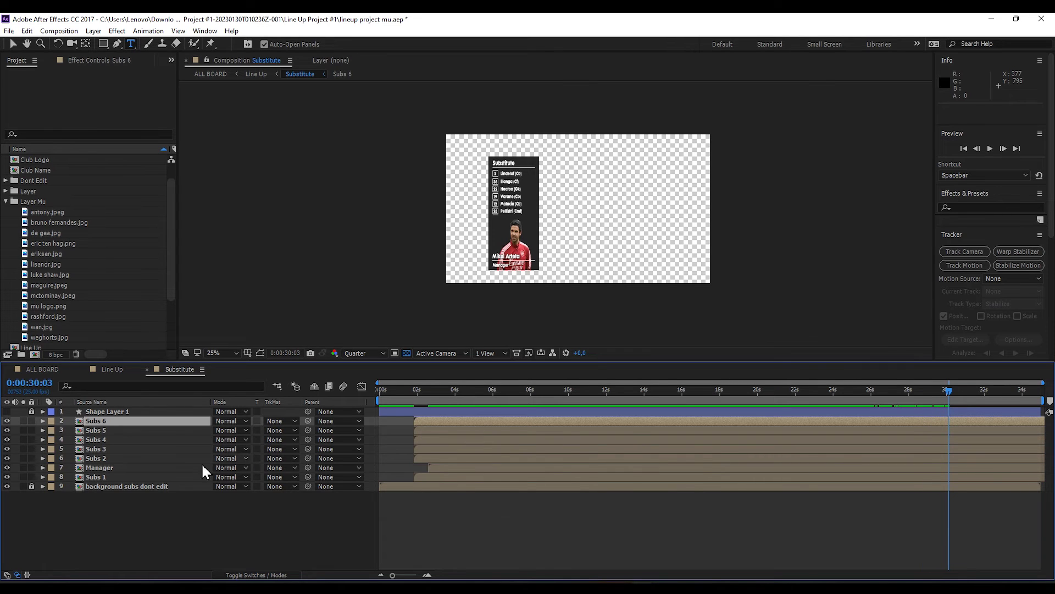
pyautogui.doubleClick(109, 468)
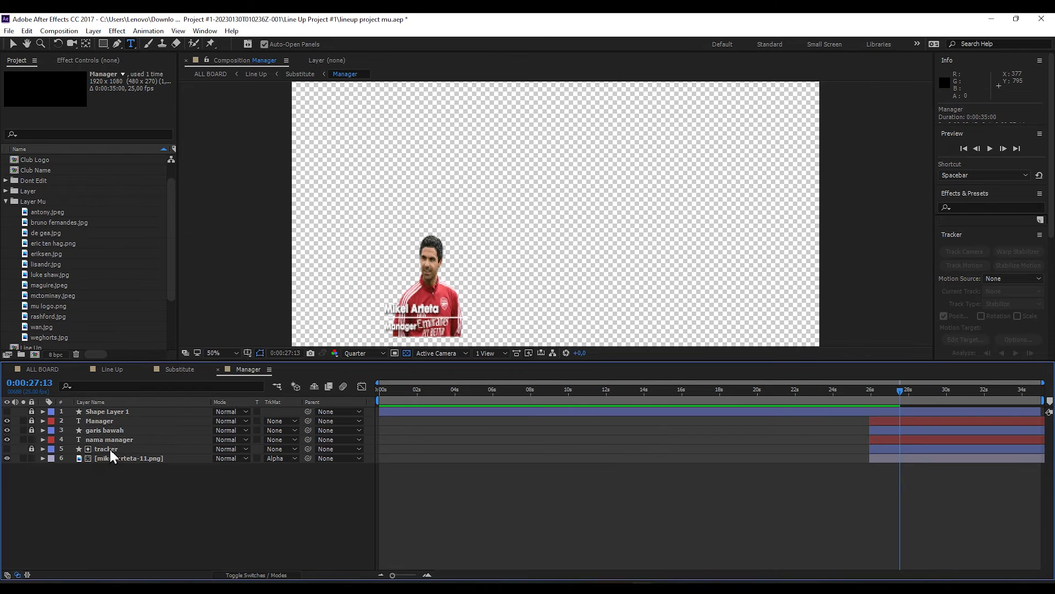
pyautogui.click(111, 440)
pyautogui.doubleClick(111, 440)
pyautogui.press('BackSpace')
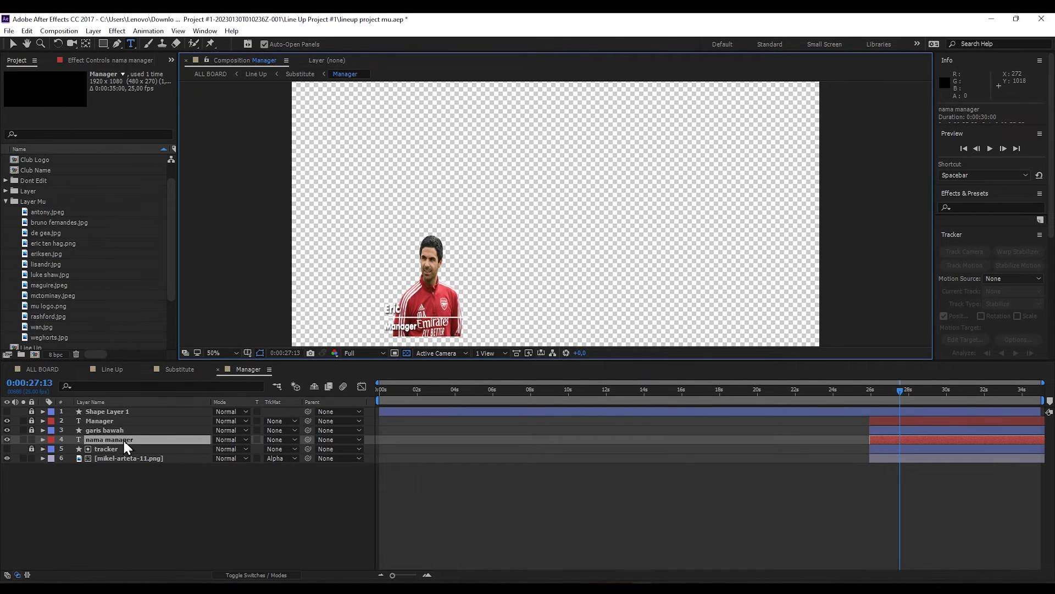
pyautogui.write('Eric Ten Hag')
pyautogui.click(156, 496)
pyautogui.click(122, 440)
# - Replace the mikel-arteta-11.png layer's source in Manager with eric ten hag.png from the Layer Mu folder
pyautogui.click(121, 458)
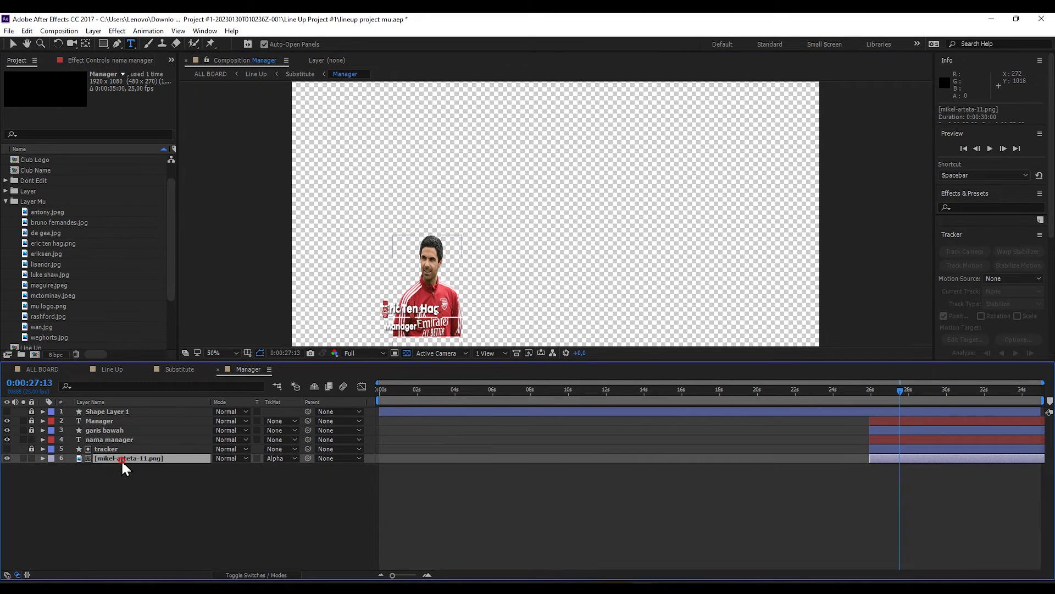
pyautogui.scroll(-1, 60, 267)
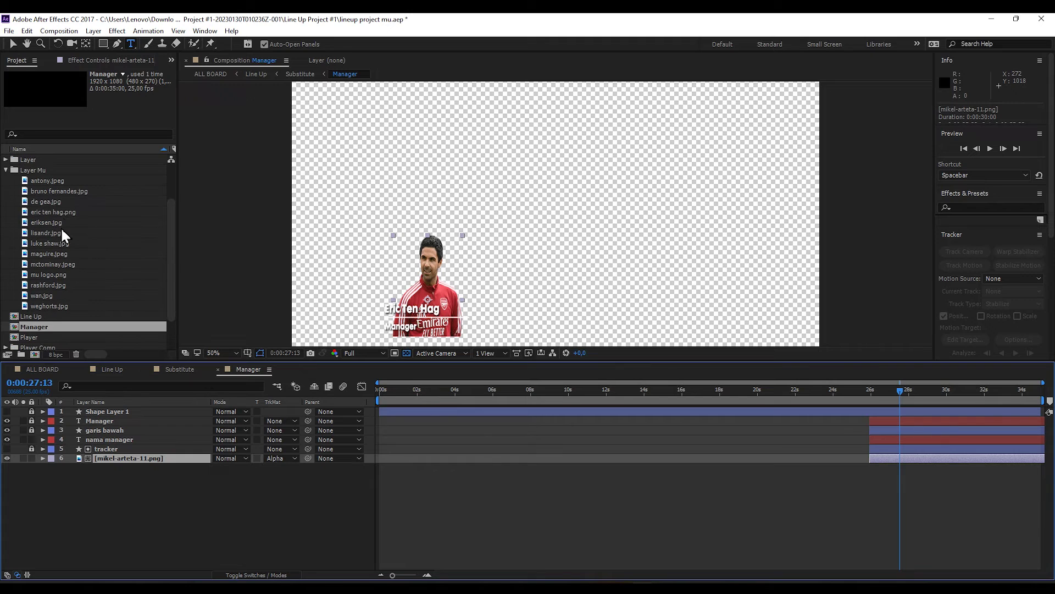
pyautogui.click(64, 213)
pyautogui.moveTo(59, 211); pyautogui.dragTo(117, 457)
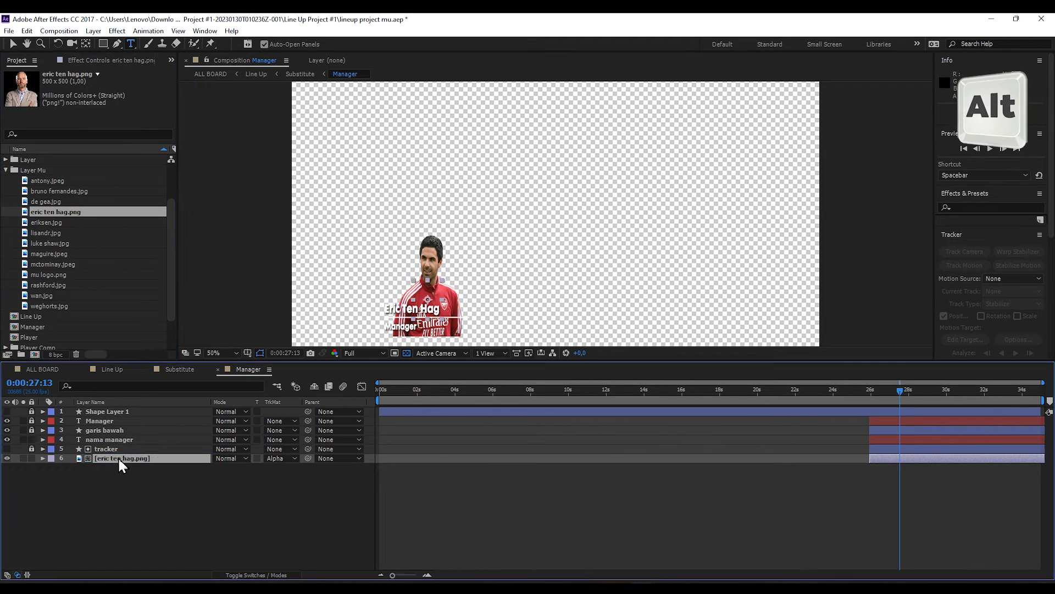
pyautogui.click(117, 473)
# - Scale the eric ten hag.png layer to 73% and raise it slightly behind the manager's name
pyautogui.click(115, 456)
pyautogui.press('s')
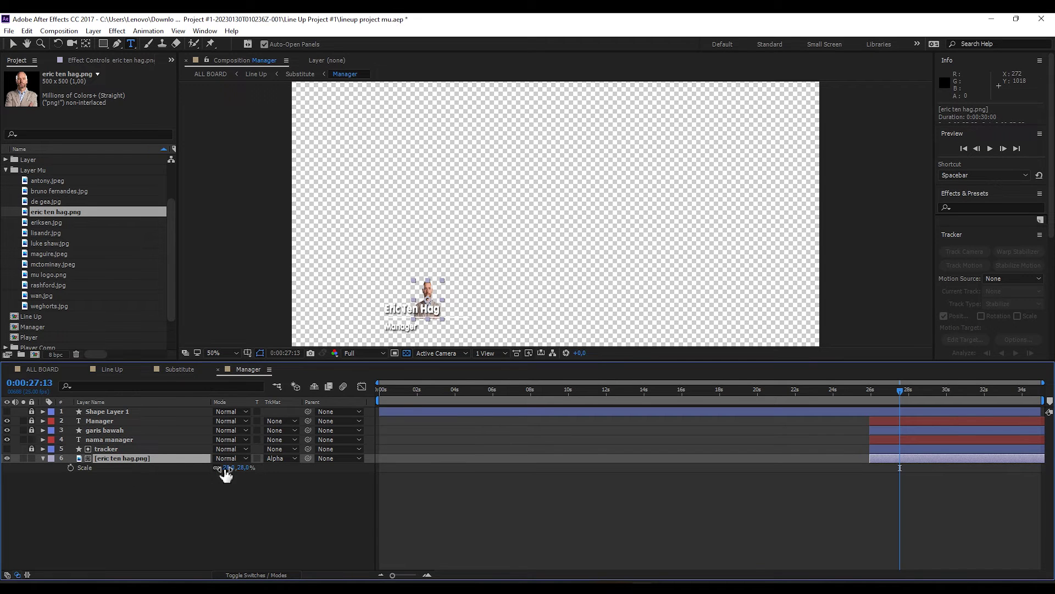
pyautogui.moveTo(225, 468); pyautogui.dragTo(251, 468)
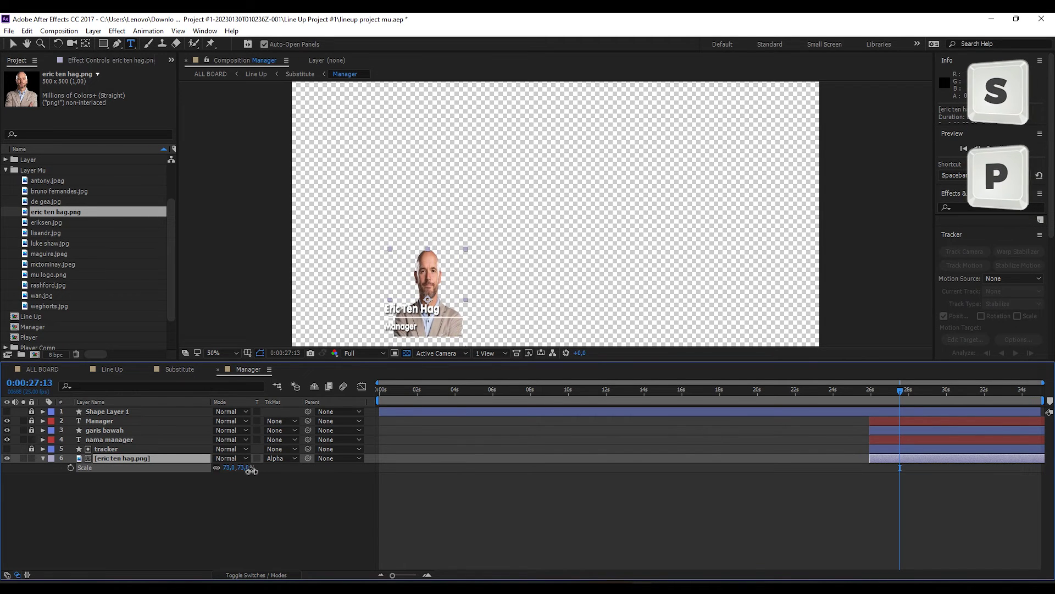
pyautogui.press('p')
pyautogui.moveTo(233, 468); pyautogui.dragTo(221, 471)
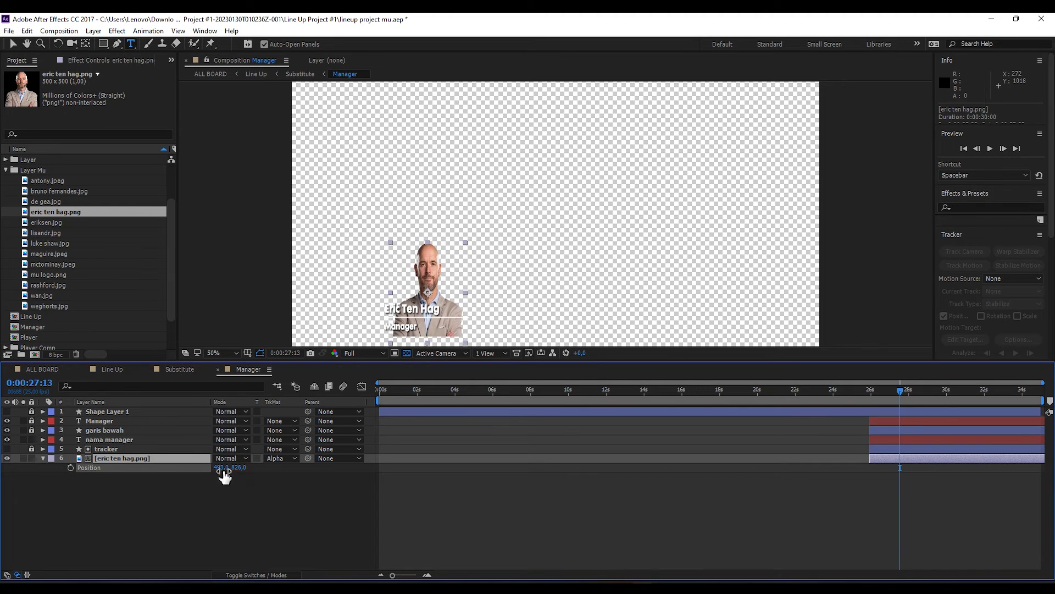
# - Return through Substitute to the Line Up composition and review the line-up across the timeline
pyautogui.click(181, 369)
pyautogui.moveTo(870, 397); pyautogui.dragTo(380, 404)
pyautogui.click(147, 370)
pyautogui.click(148, 369)
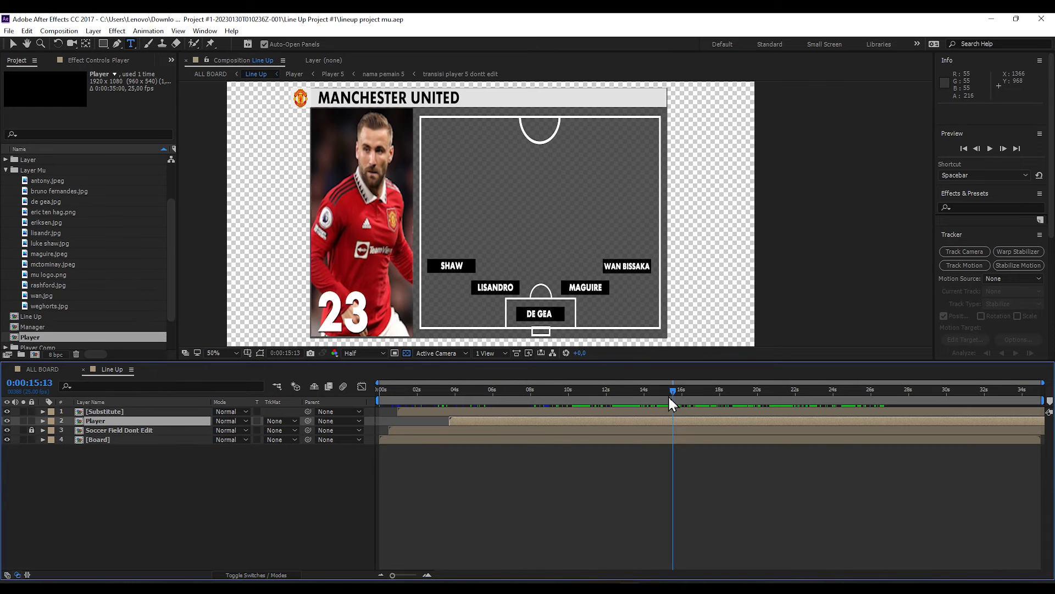
pyautogui.moveTo(674, 392); pyautogui.dragTo(877, 408)
# - In the Player composition, move Player 6 to start at about 16 s and shift Player 7 and Player 8 about 2 s earlier
pyautogui.doubleClick(111, 421)
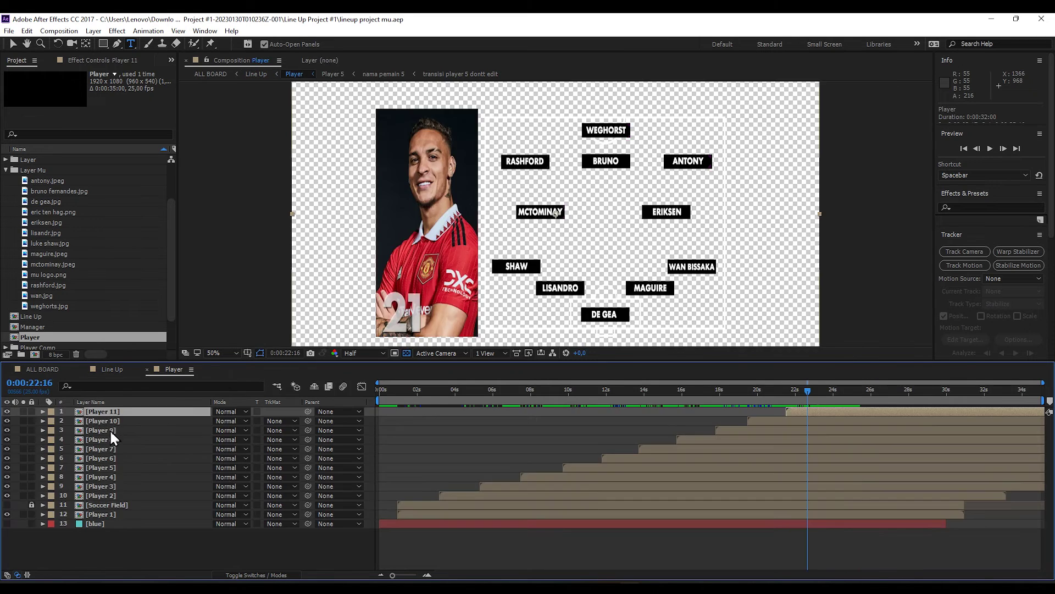
pyautogui.click(119, 459)
pyautogui.moveTo(785, 389); pyautogui.dragTo(621, 390)
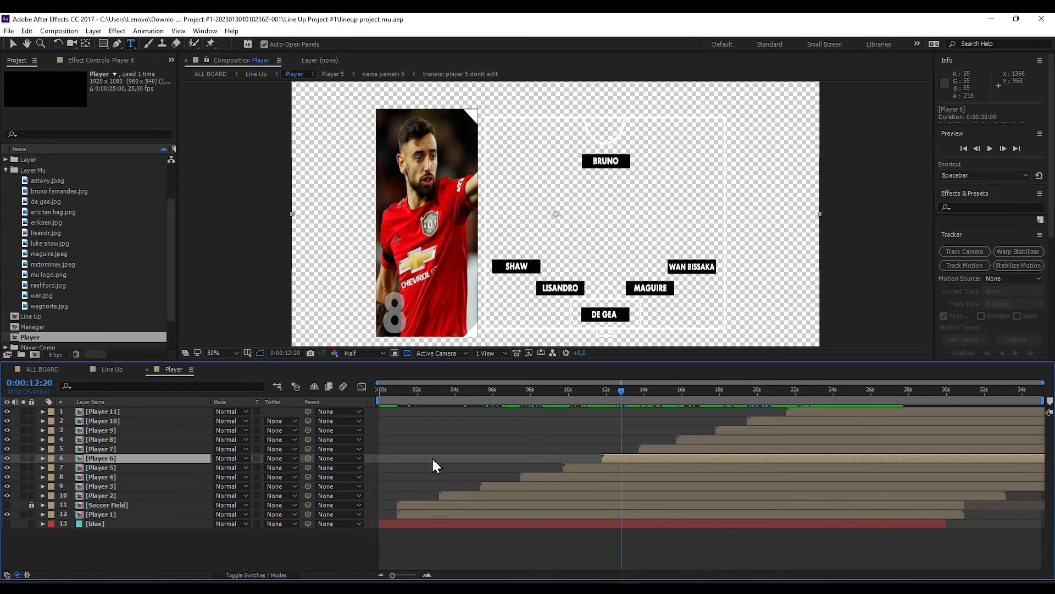
pyautogui.moveTo(627, 459); pyautogui.dragTo(671, 460)
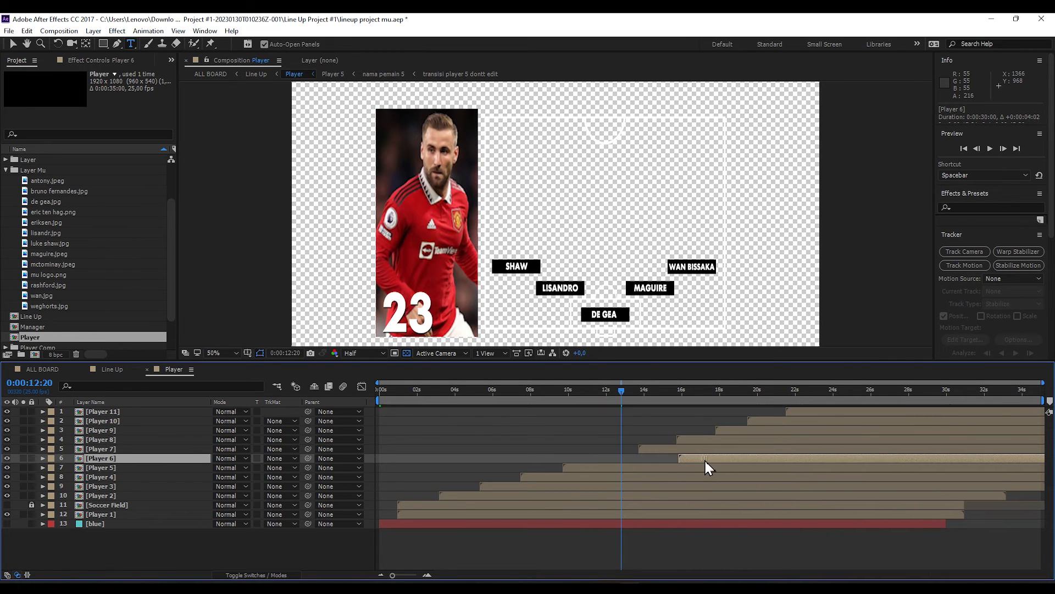
pyautogui.moveTo(693, 450); pyautogui.dragTo(671, 439)
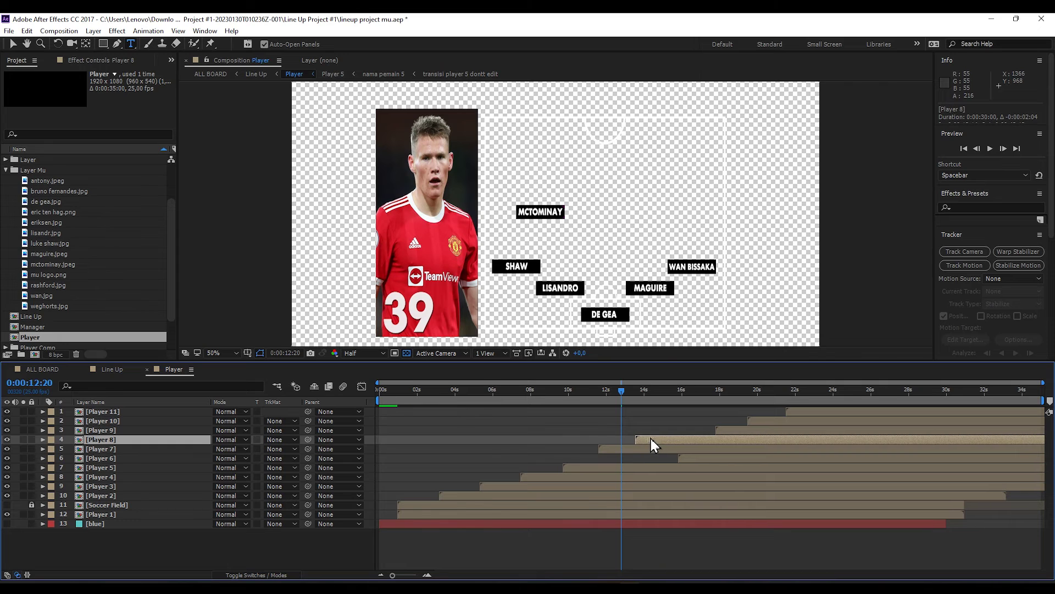
# - Move the Player 6 layer directly above Player 8 in the Player composition's layer stack and check the line-up near its end
pyautogui.moveTo(110, 458); pyautogui.dragTo(118, 436)
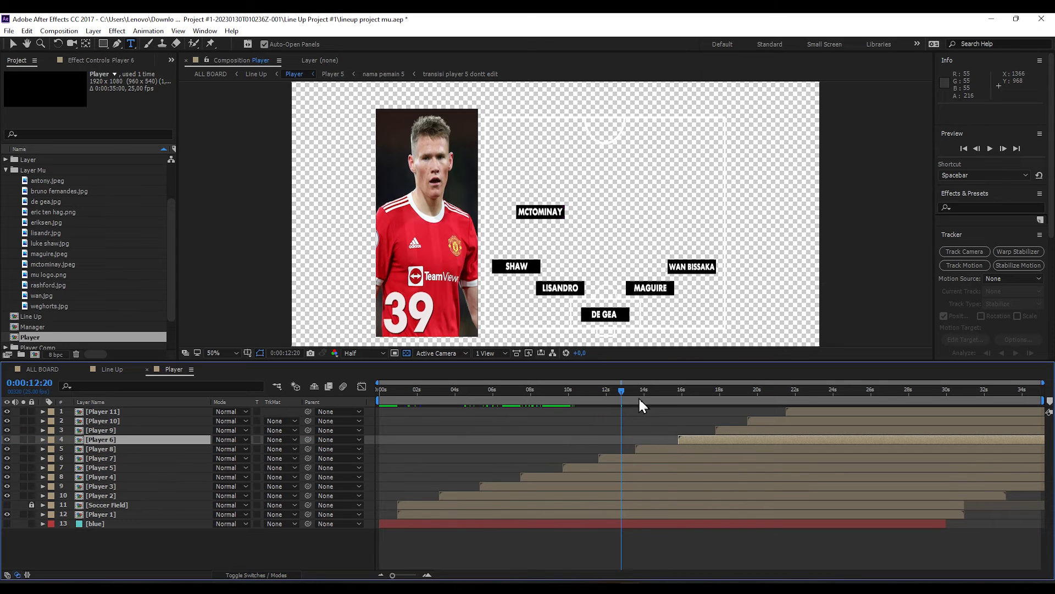
pyautogui.moveTo(619, 392); pyautogui.dragTo(813, 423)
# - Start Player 11 at about 20 s and Player 10 at about 21.5 s, stacking Player 10 above Player 11
pyautogui.click(800, 411)
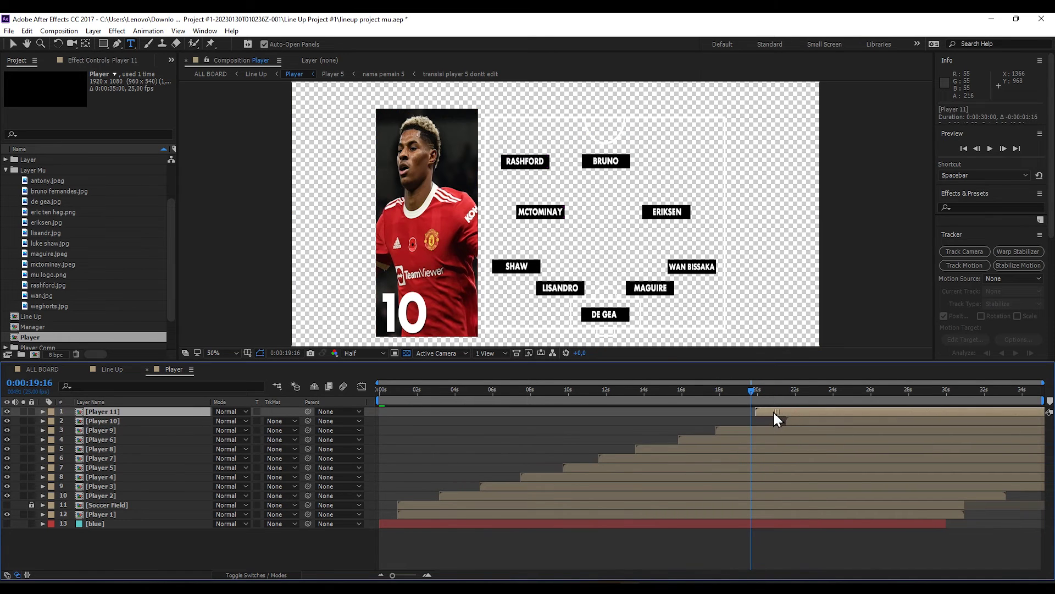
pyautogui.moveTo(124, 421)
pyautogui.mouseDown()
pyautogui.moveTo(112, 418)
pyautogui.moveTo(116, 408)
pyautogui.mouseUp()
pyautogui.moveTo(723, 386); pyautogui.dragTo(826, 395)
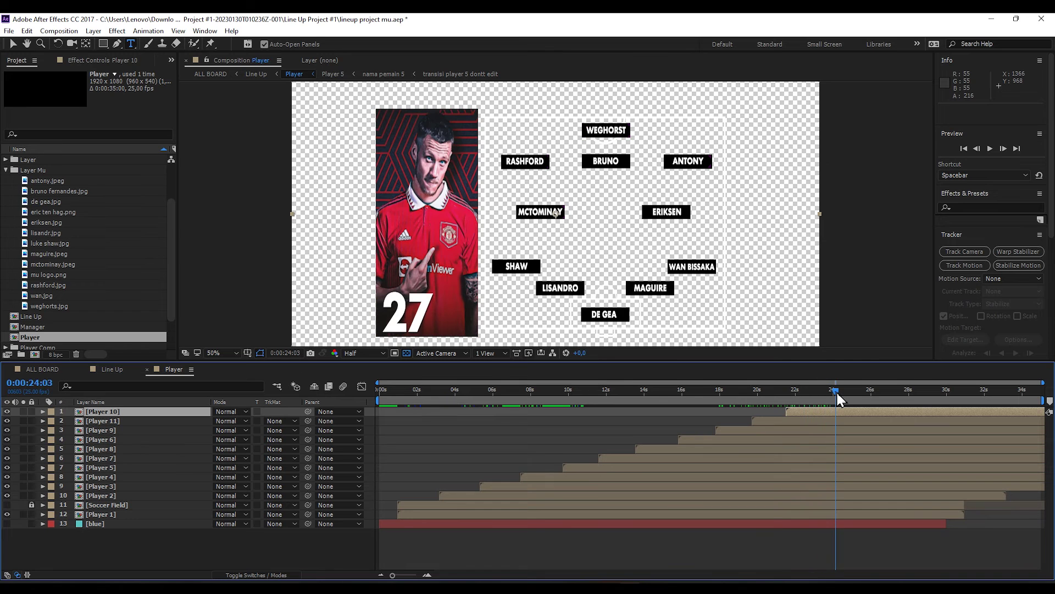
# - Switch to the ALL BOARD composition and add it to the render queue
pyautogui.click(48, 369)
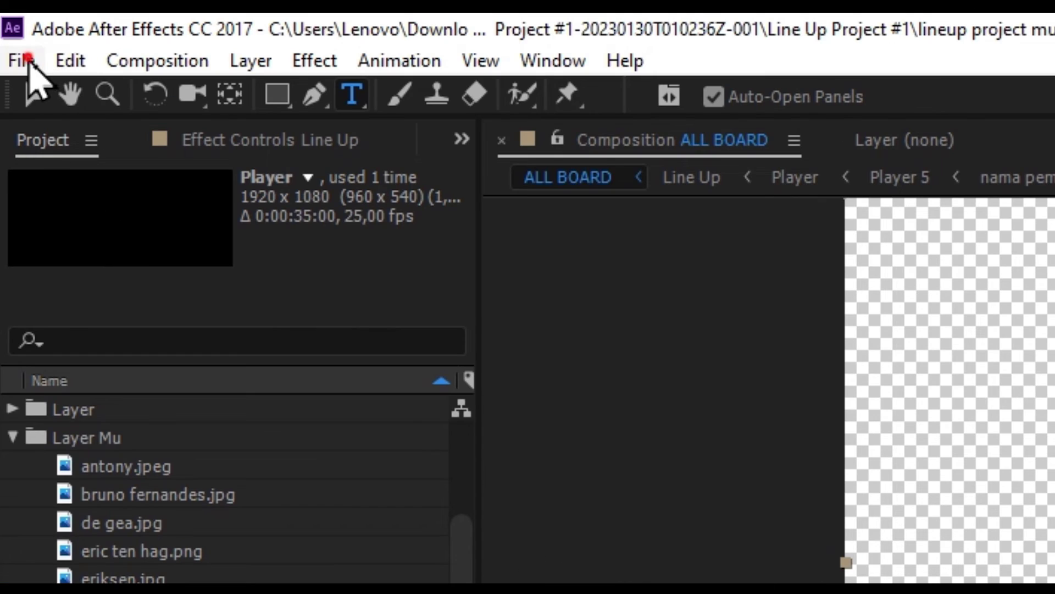
pyautogui.click(22, 61)
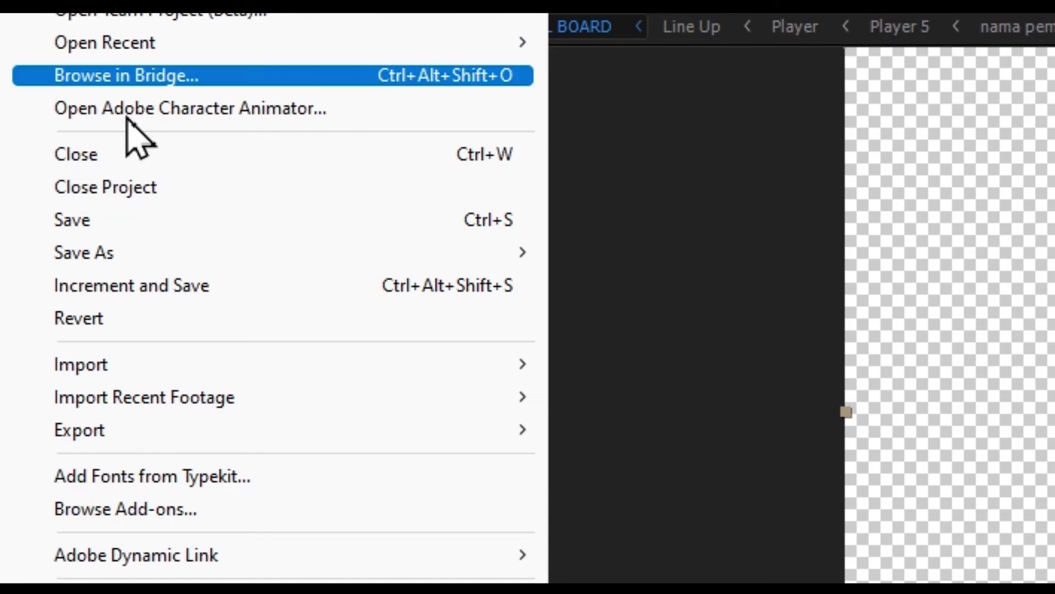
pyautogui.click(140, 423)
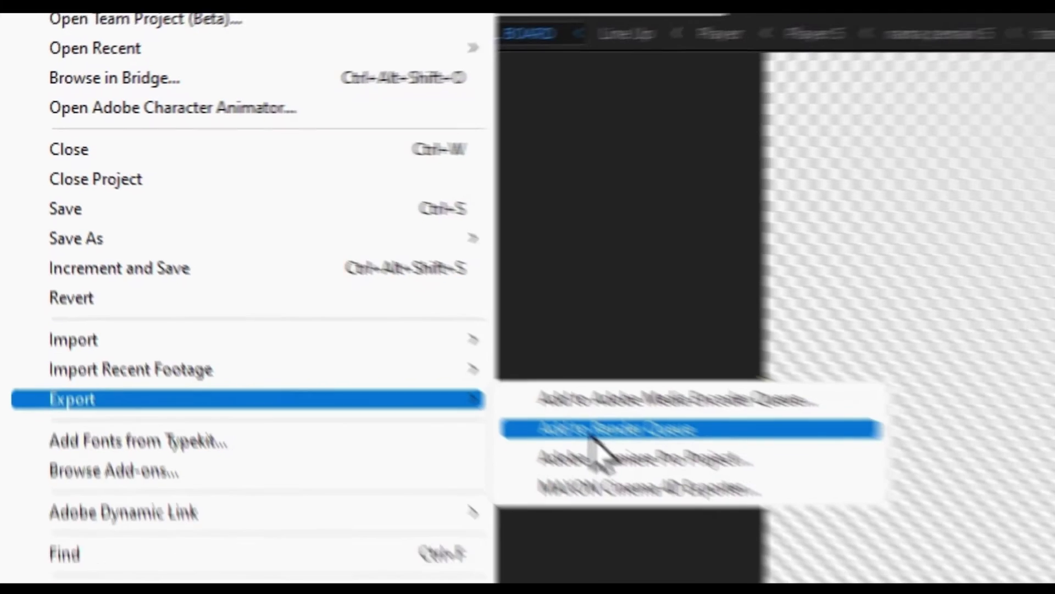
pyautogui.click(604, 463)
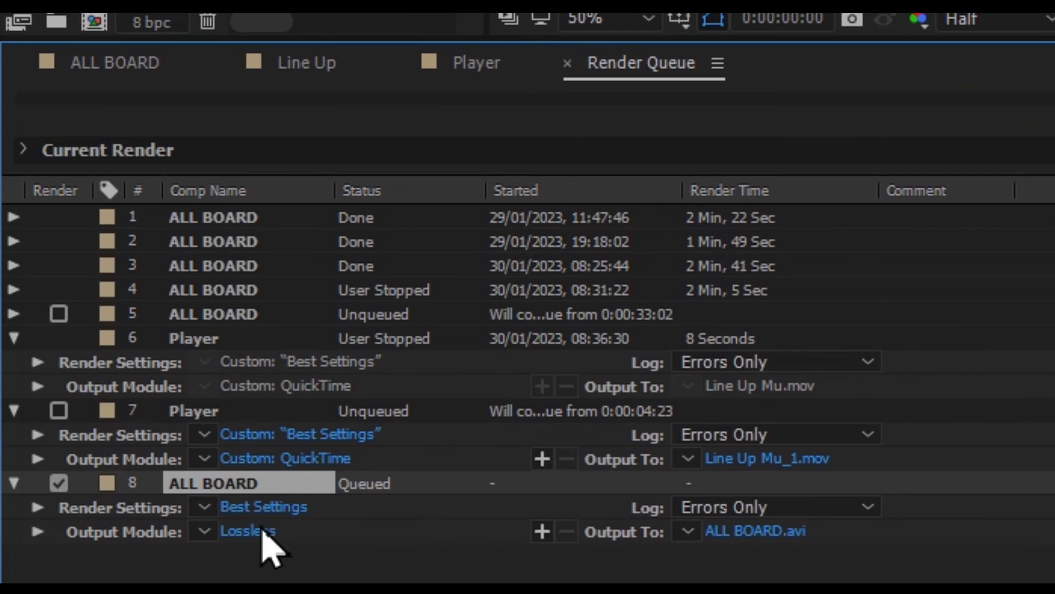
# - Configure the queued ALL BOARD item's render settings with Best quality and Full resolution
pyautogui.click(96, 530)
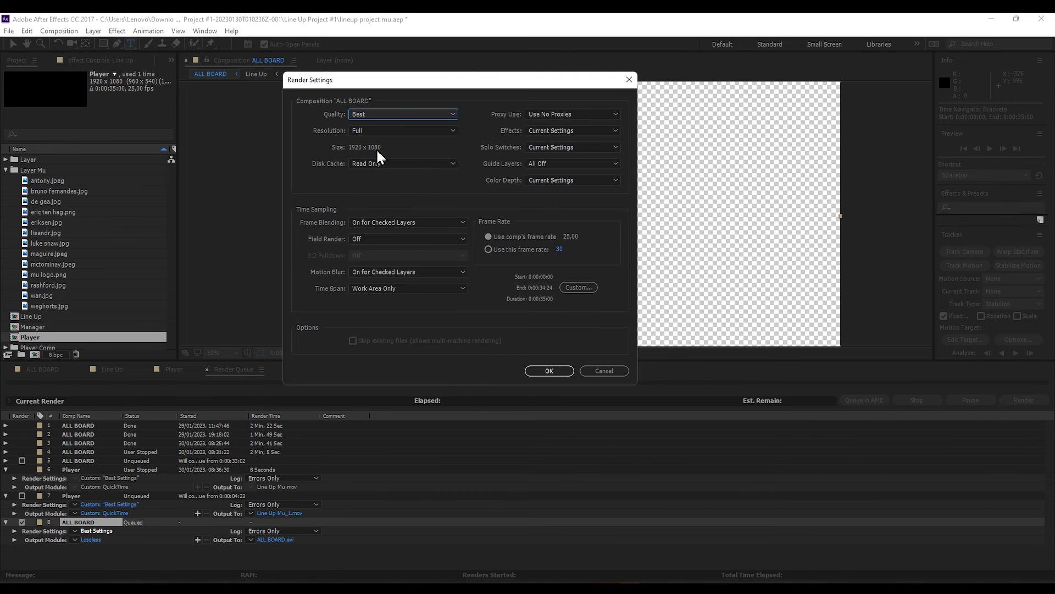
pyautogui.click(394, 112)
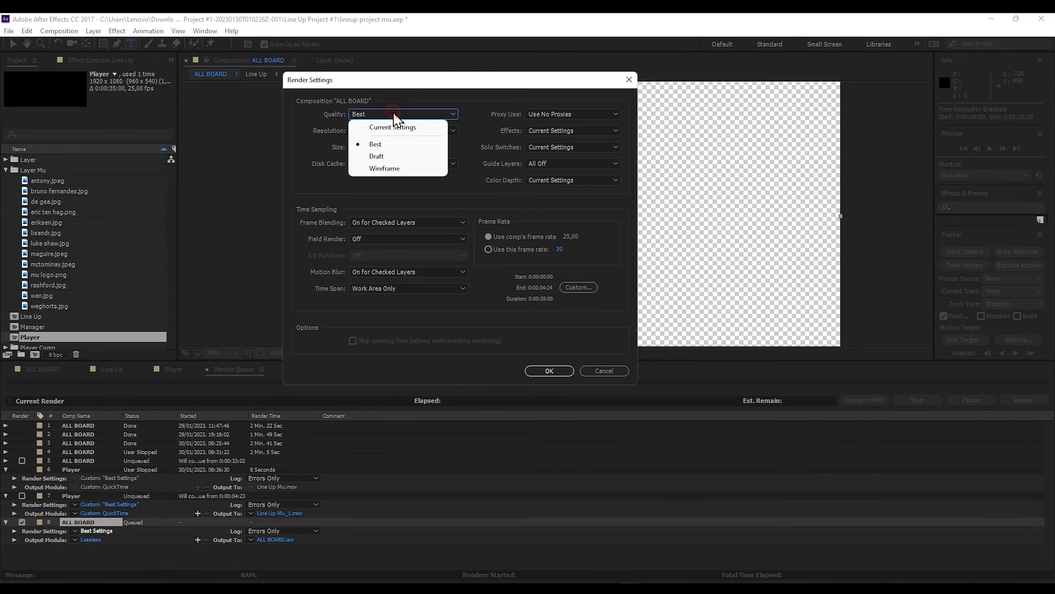
pyautogui.click(383, 144)
pyautogui.click(385, 132)
pyautogui.click(384, 156)
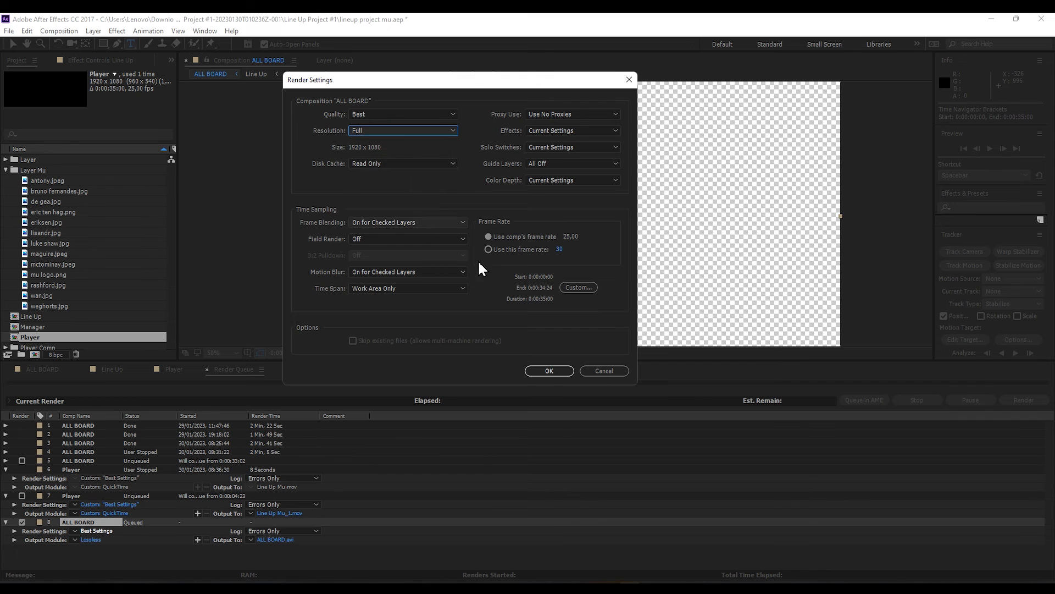
pyautogui.click(548, 371)
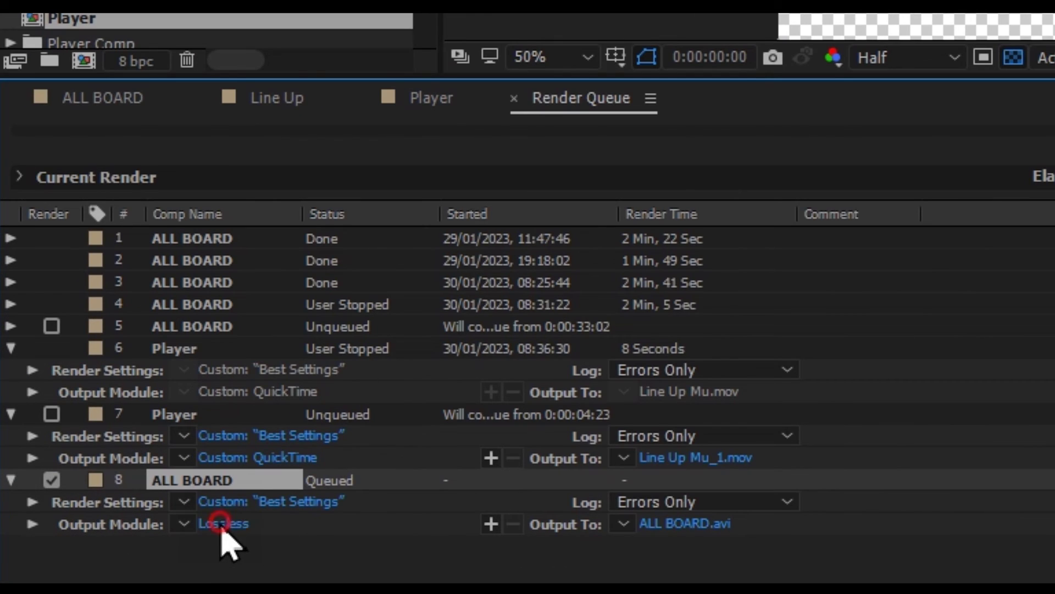
# - Set the ALL BOARD output module to QuickTime format with RGB + Alpha channels
pyautogui.click(221, 524)
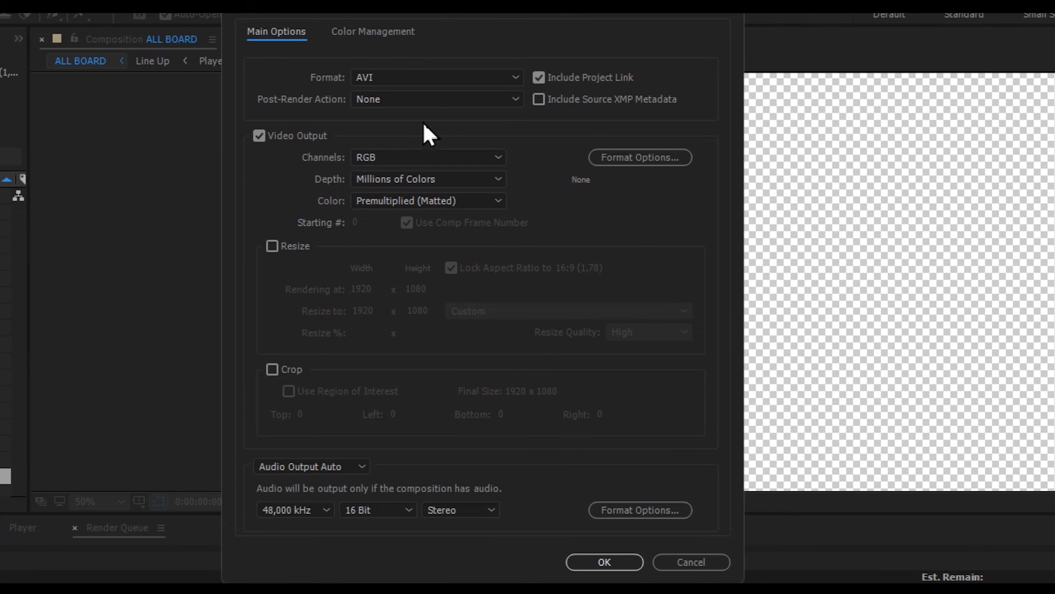
pyautogui.click(449, 78)
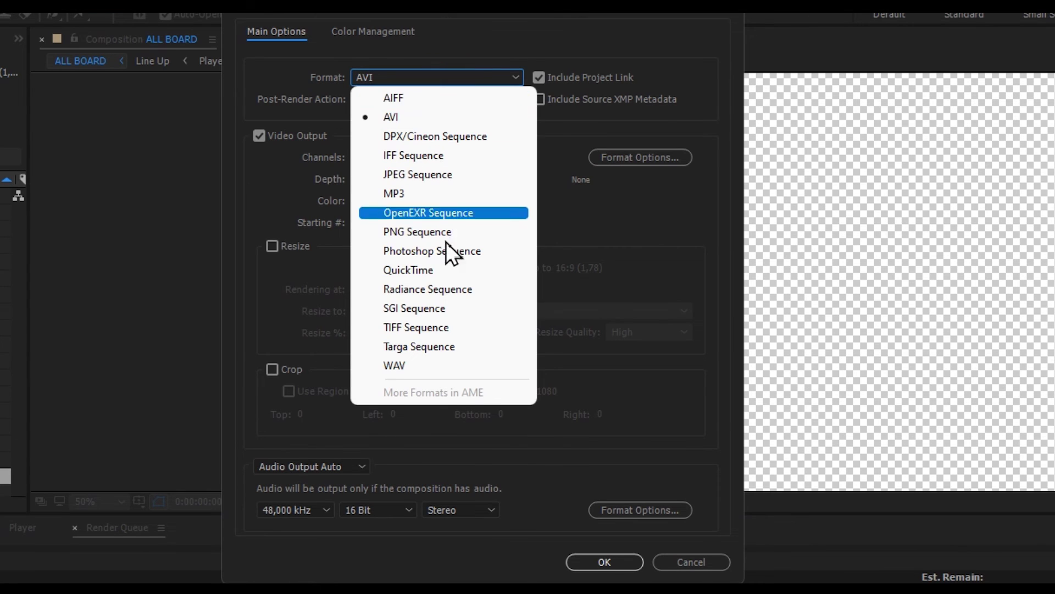
pyautogui.click(430, 275)
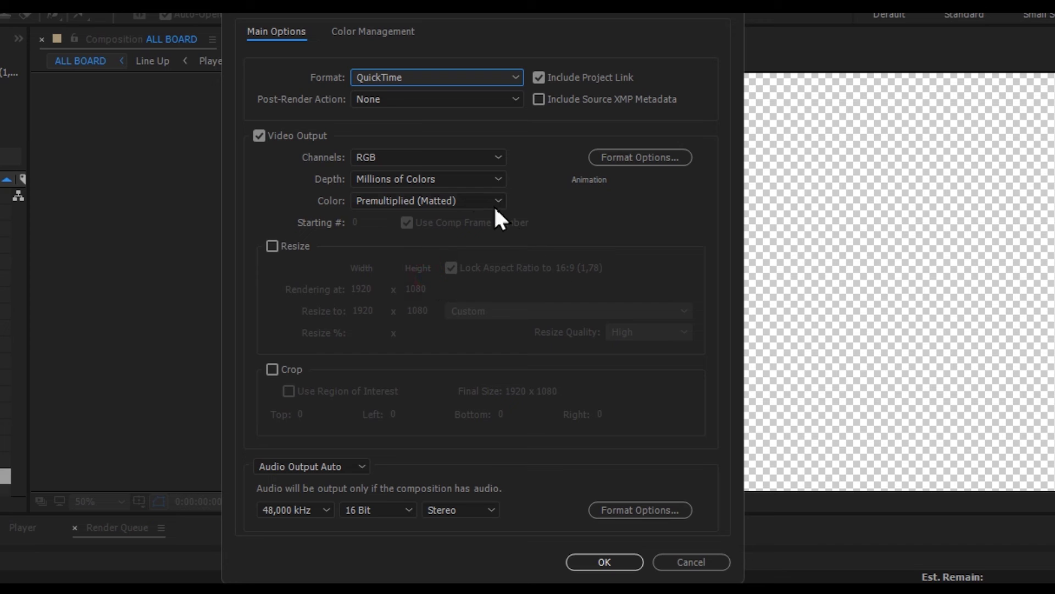
pyautogui.click(443, 156)
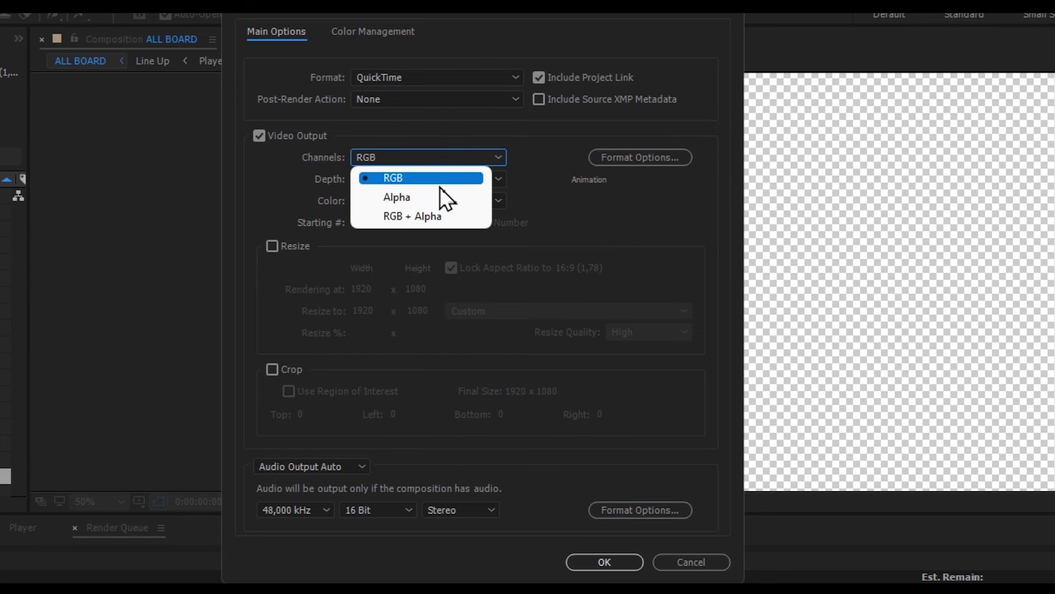
pyautogui.click(427, 214)
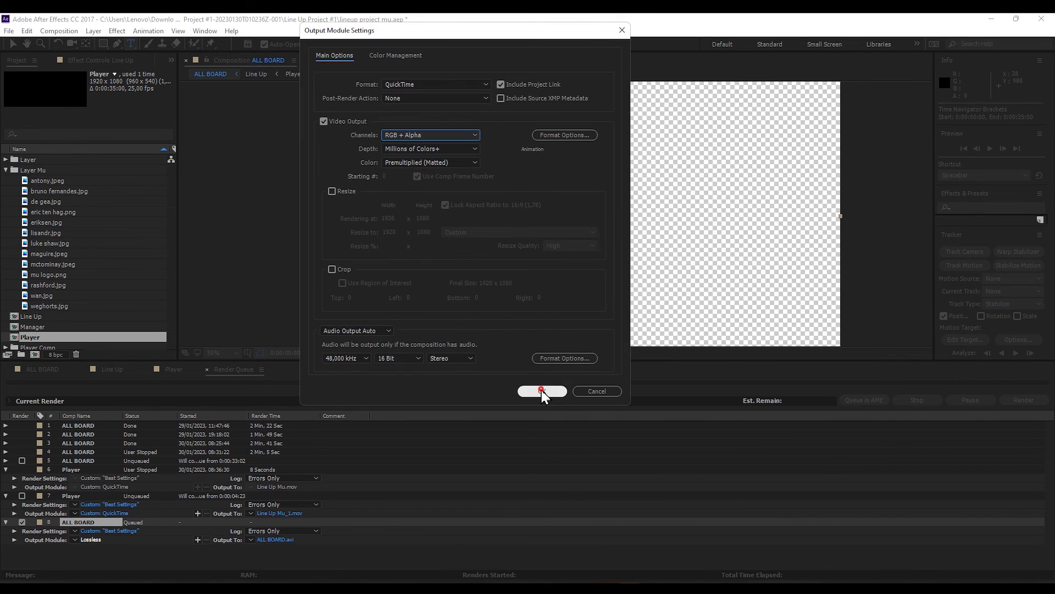
pyautogui.click(605, 561)
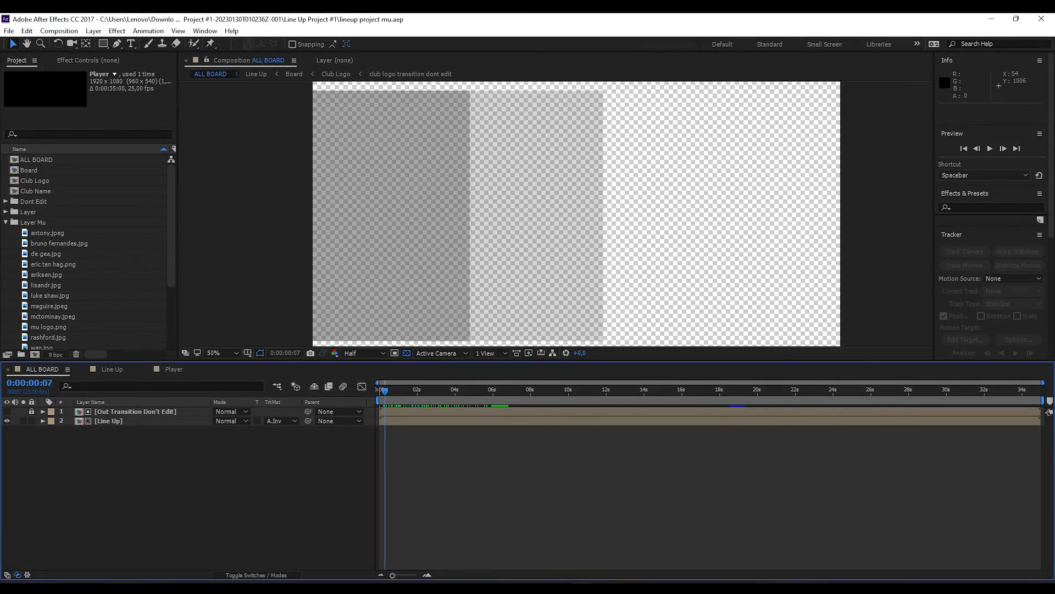
# - Play a preview of the finished line-up animation in the ALL BOARD composition
pyautogui.press('space')
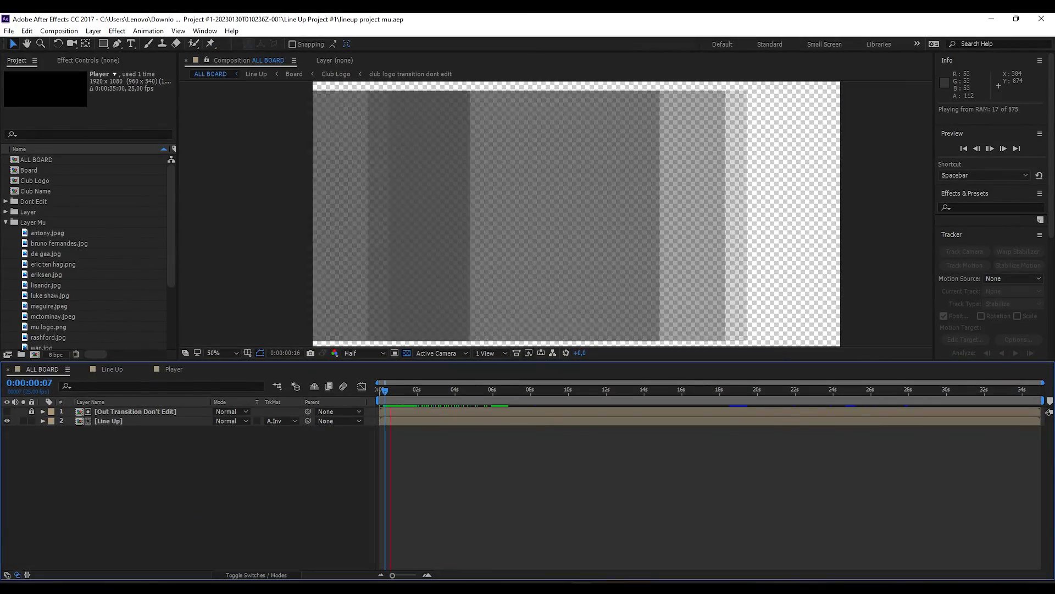